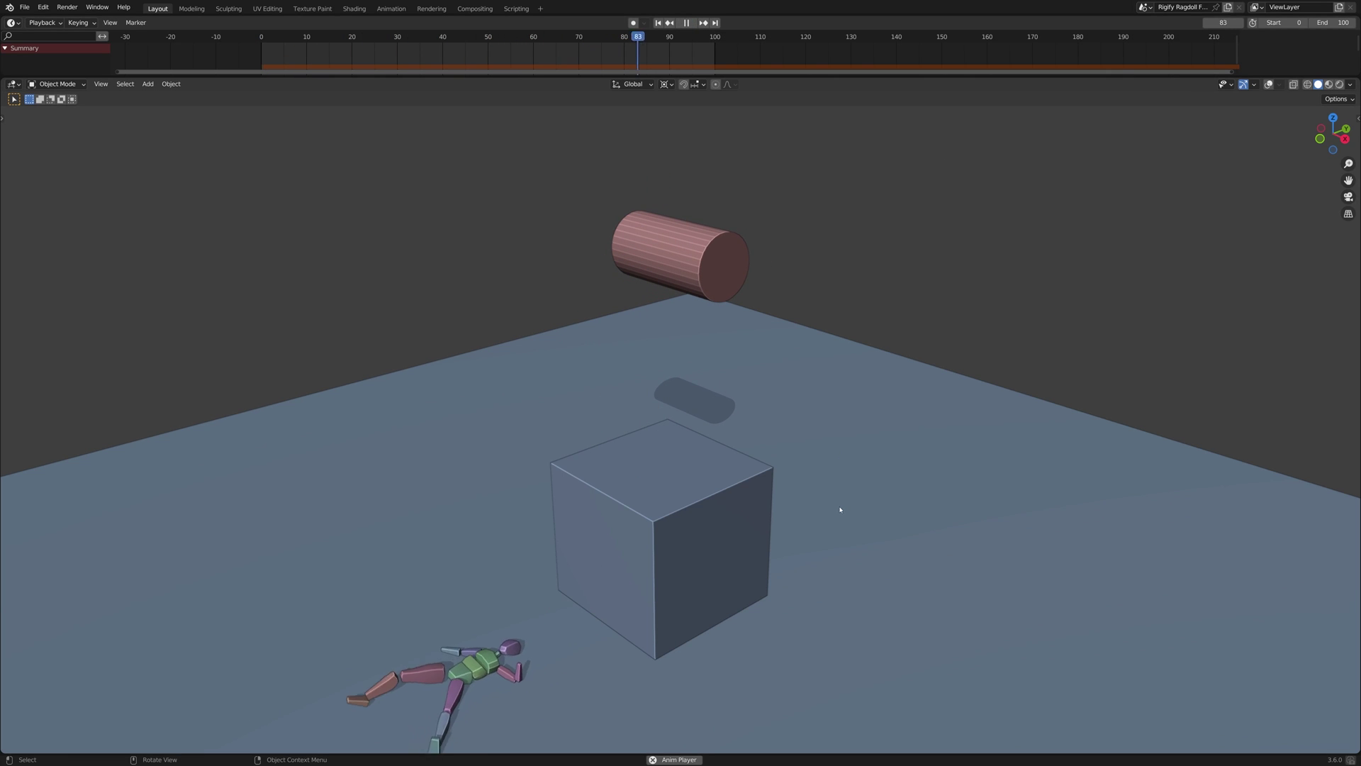
# Inspect the parent objects of the ragdoll's left shoulder, neck and head constraint empties
pyautogui.moveTo(840, 508); pyautogui.dragTo(895, 467, button='middle')
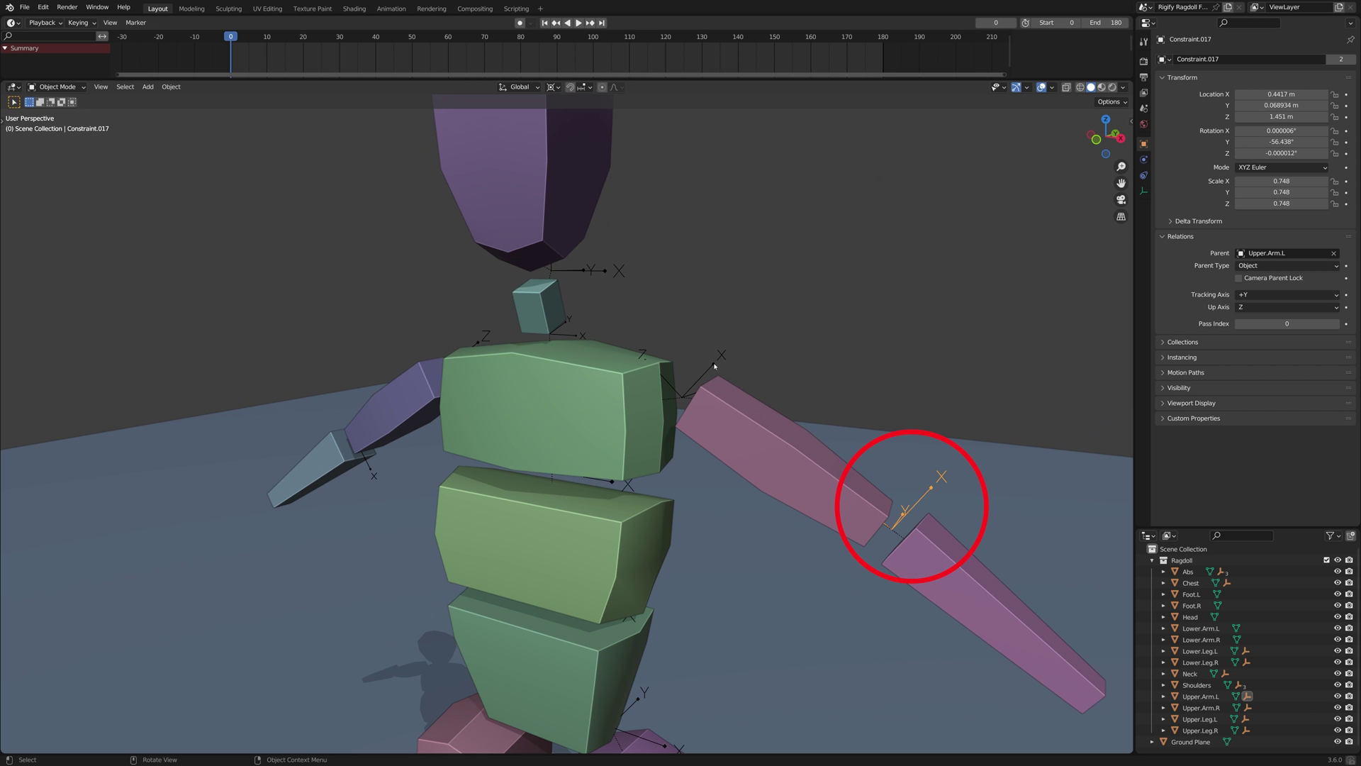
pyautogui.click(714, 365)
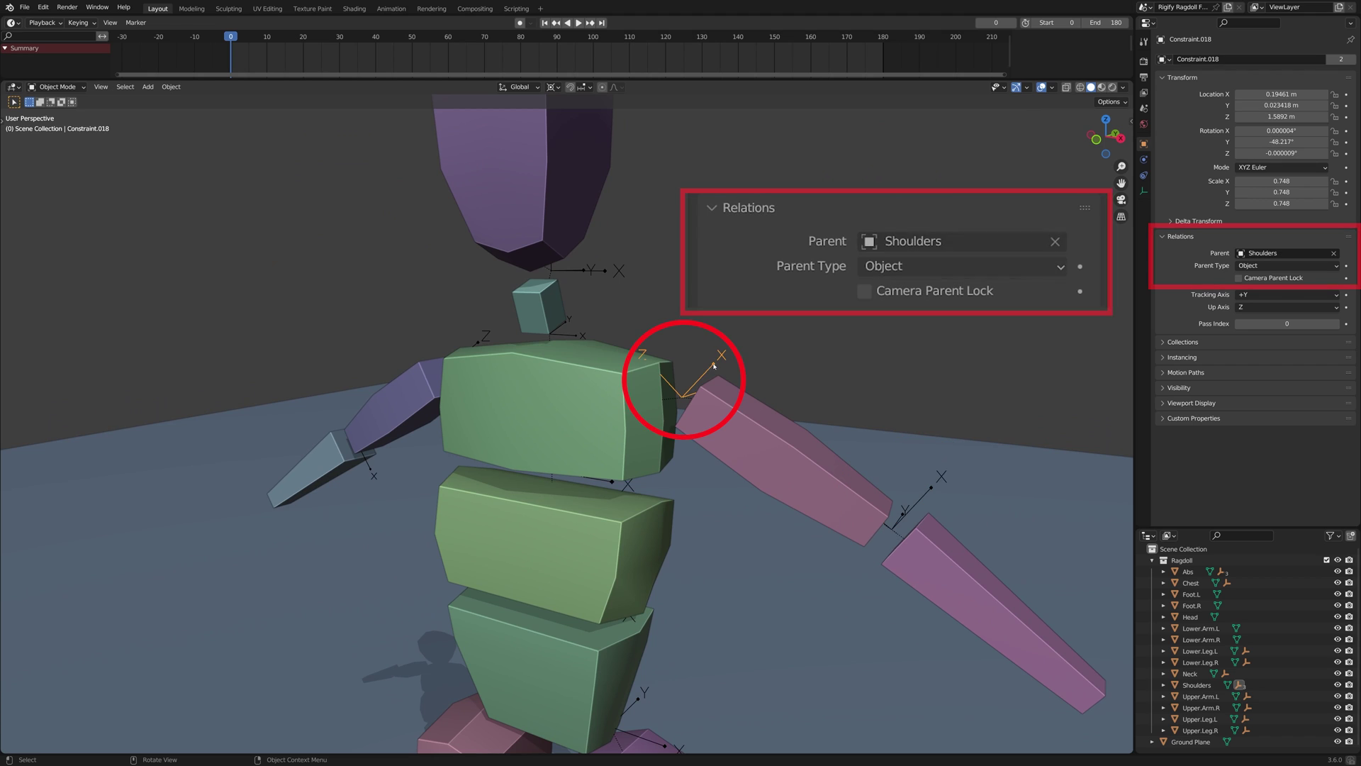
pyautogui.click(575, 338)
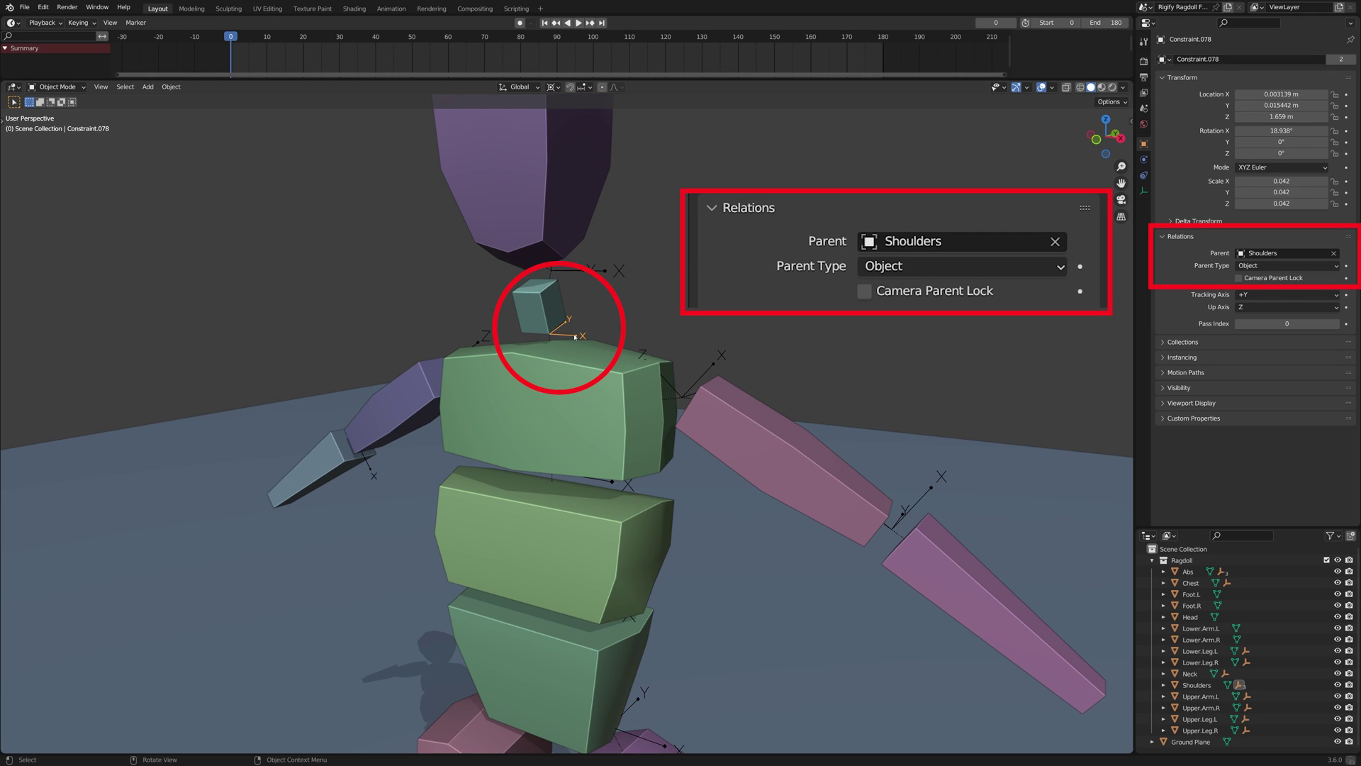
pyautogui.click(580, 272)
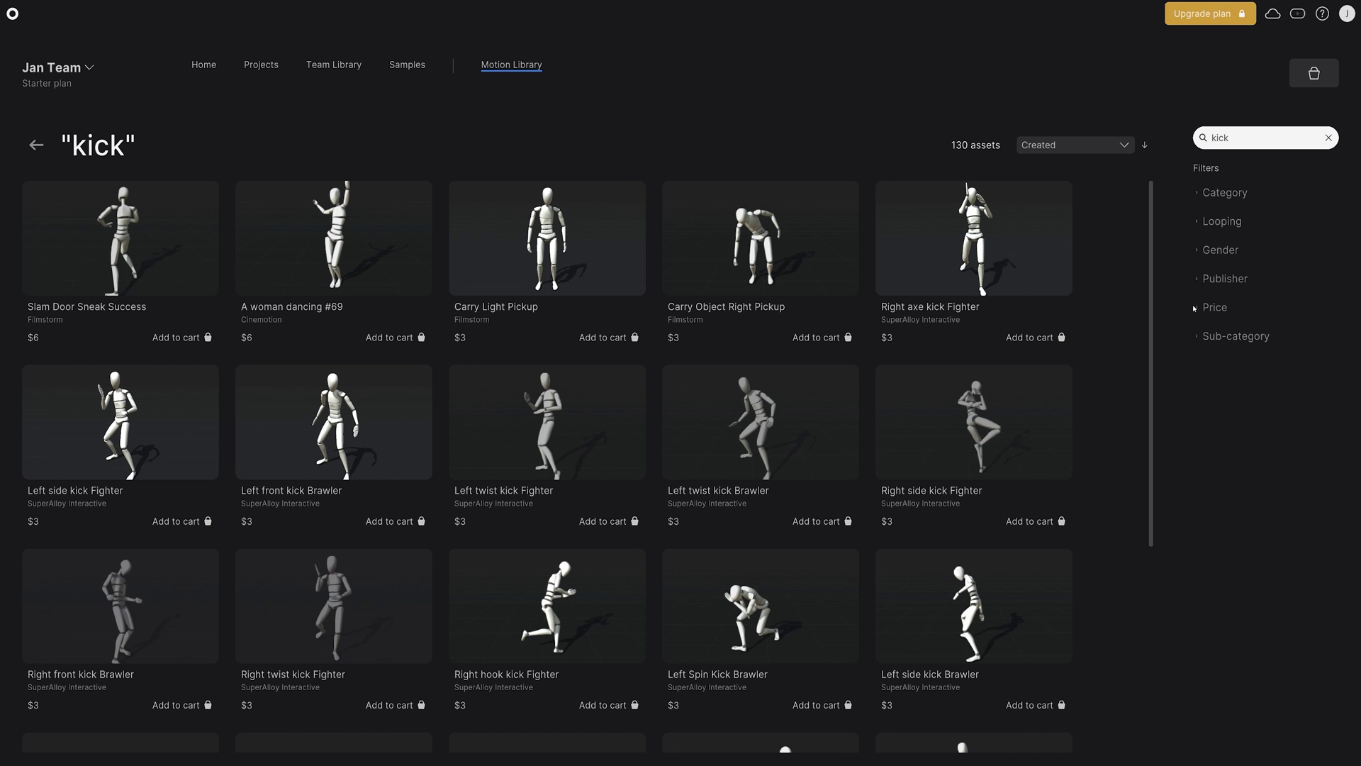
# Filter the kick motions in the Rokoko Motion Library to free assets and open Spinning leg sweep attack
pyautogui.click(1199, 377)
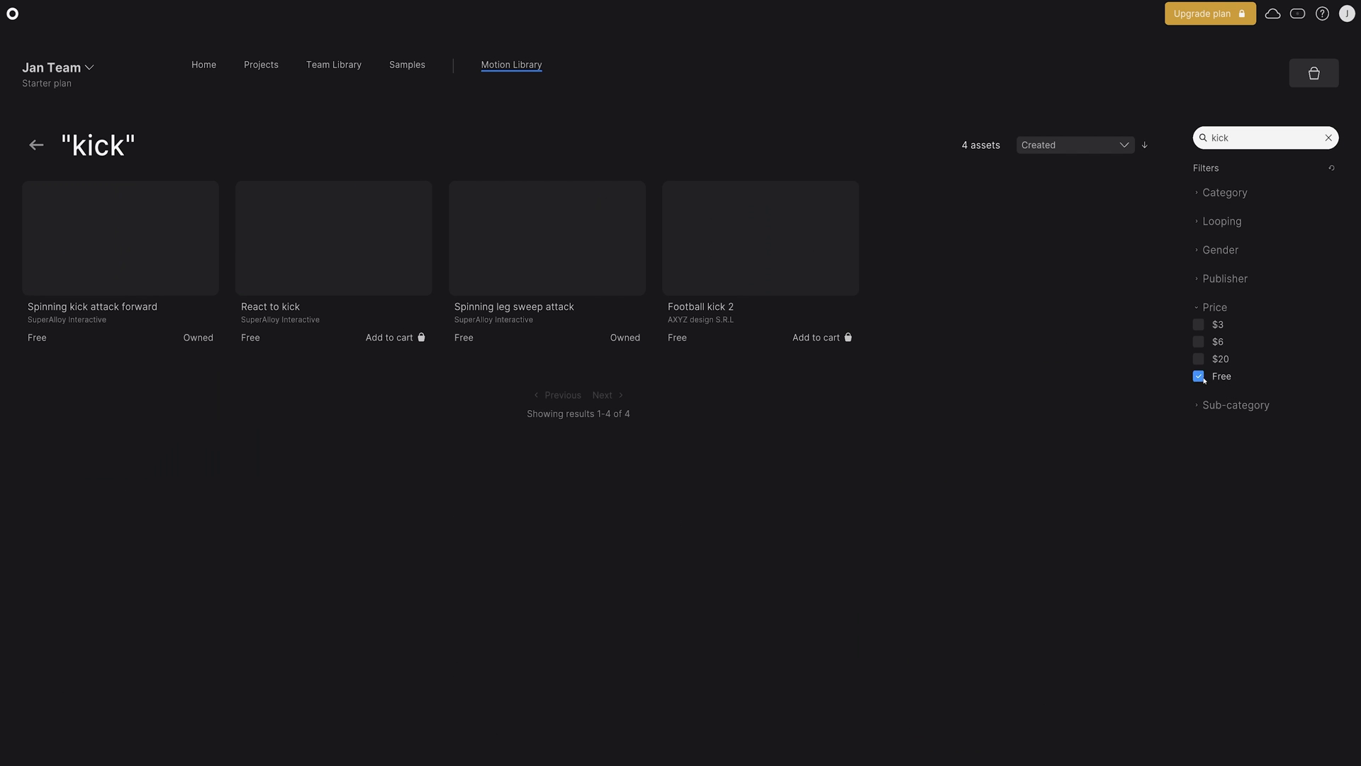
pyautogui.click(479, 265)
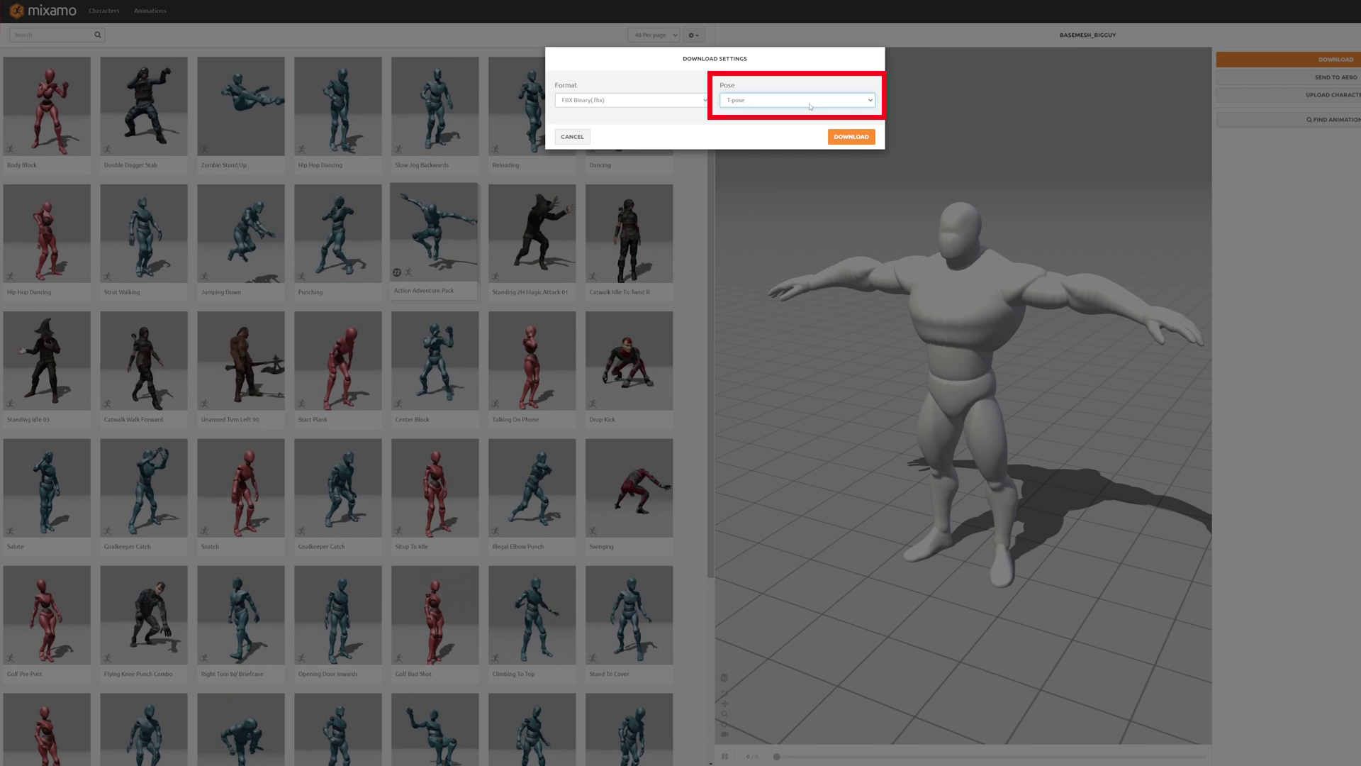
# Set the pose to T-pose in the Mixamo download settings for the base mesh character
pyautogui.click(798, 99)
pyautogui.click(794, 110)
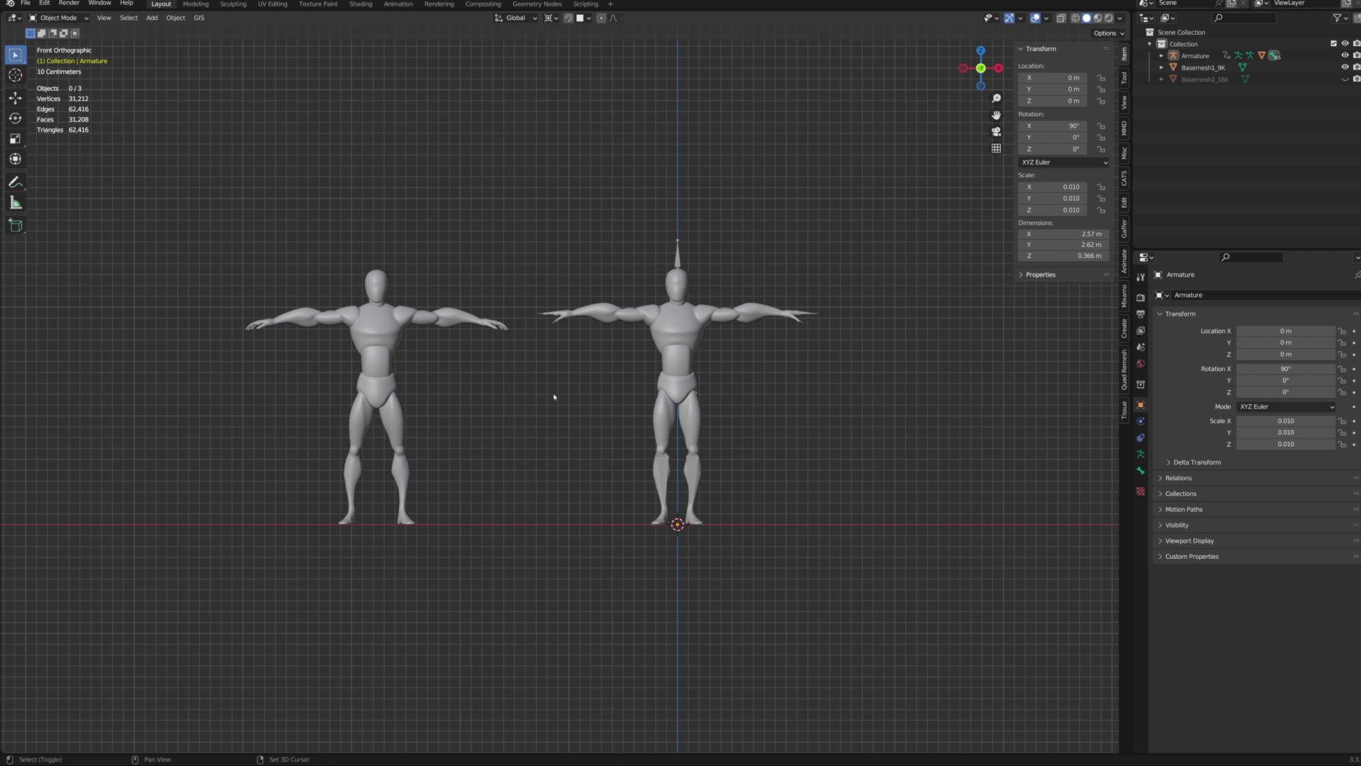
# Make the big character's armature show in front of the mesh and display its bones as Stick
pyautogui.scroll(4, 551, 396)
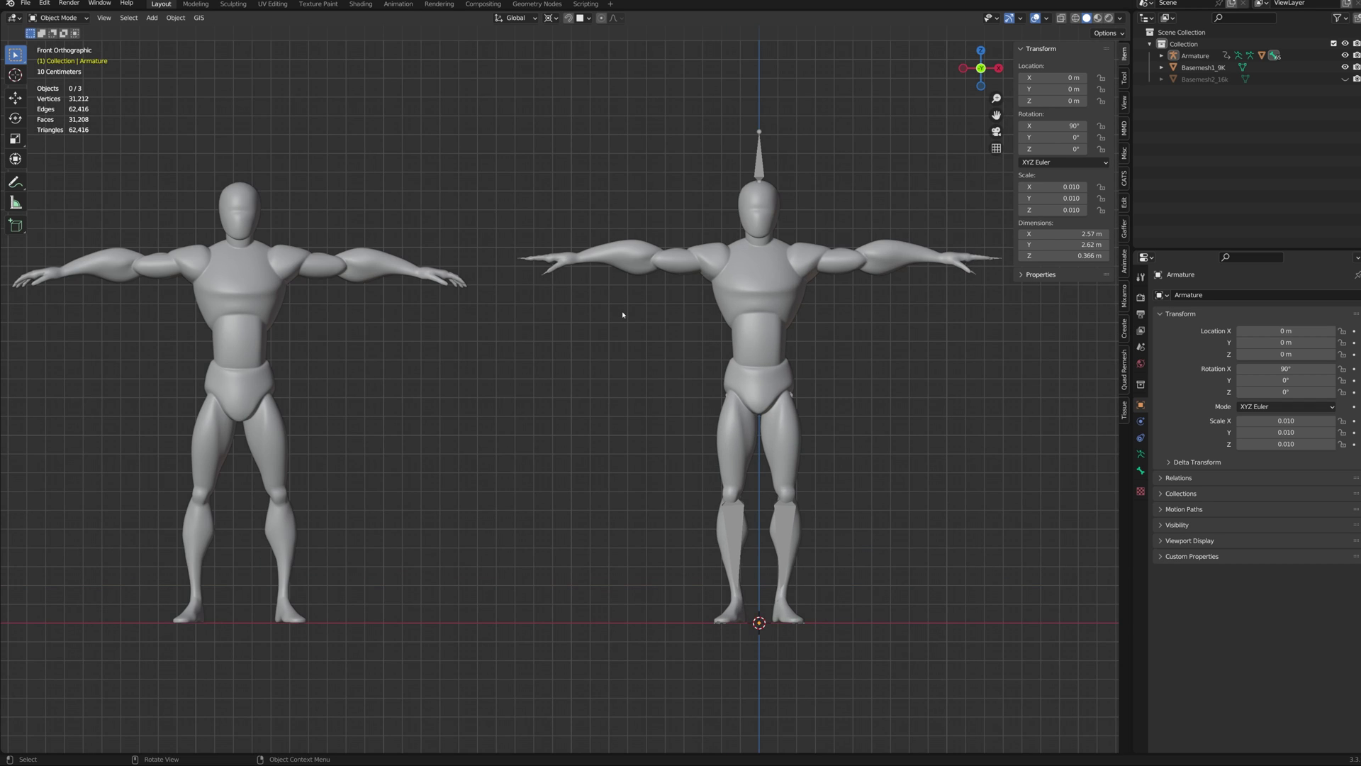
pyautogui.press('KP_7')
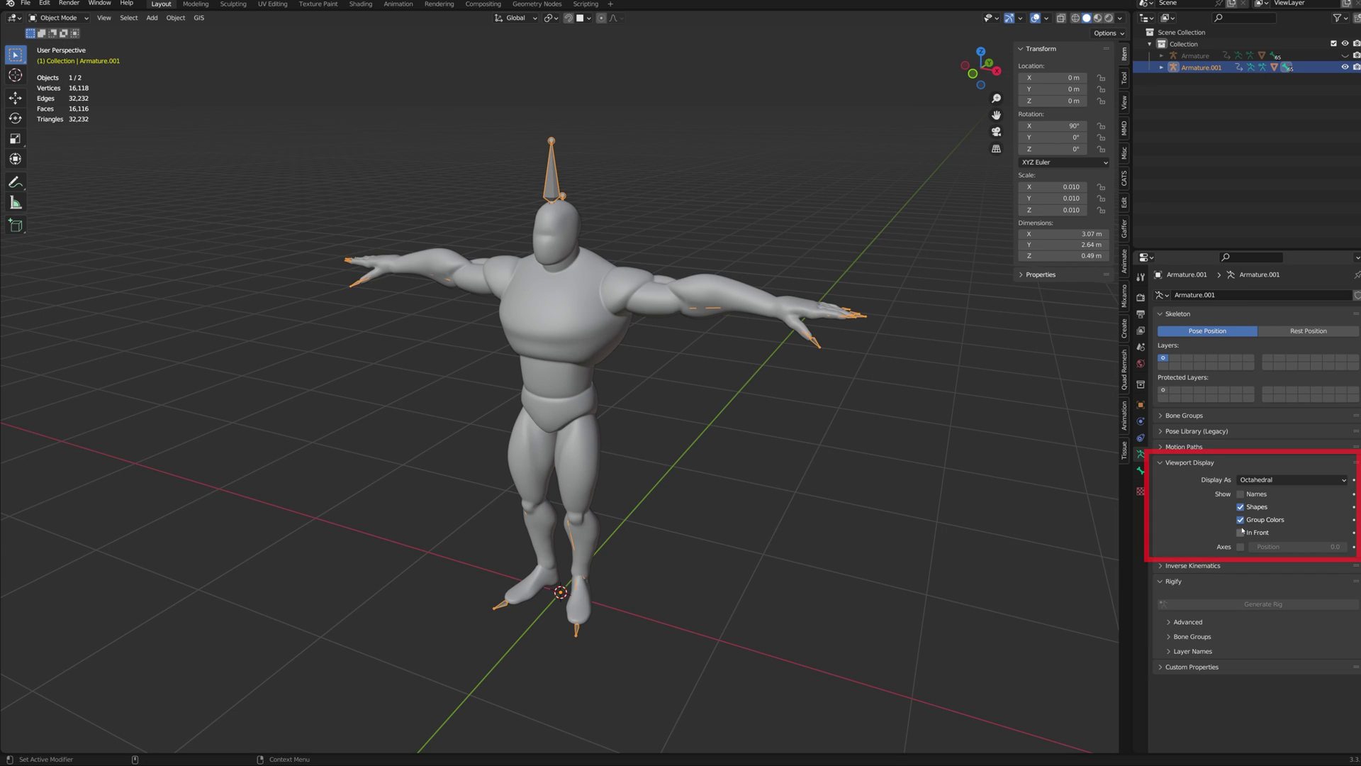
pyautogui.click(1242, 531)
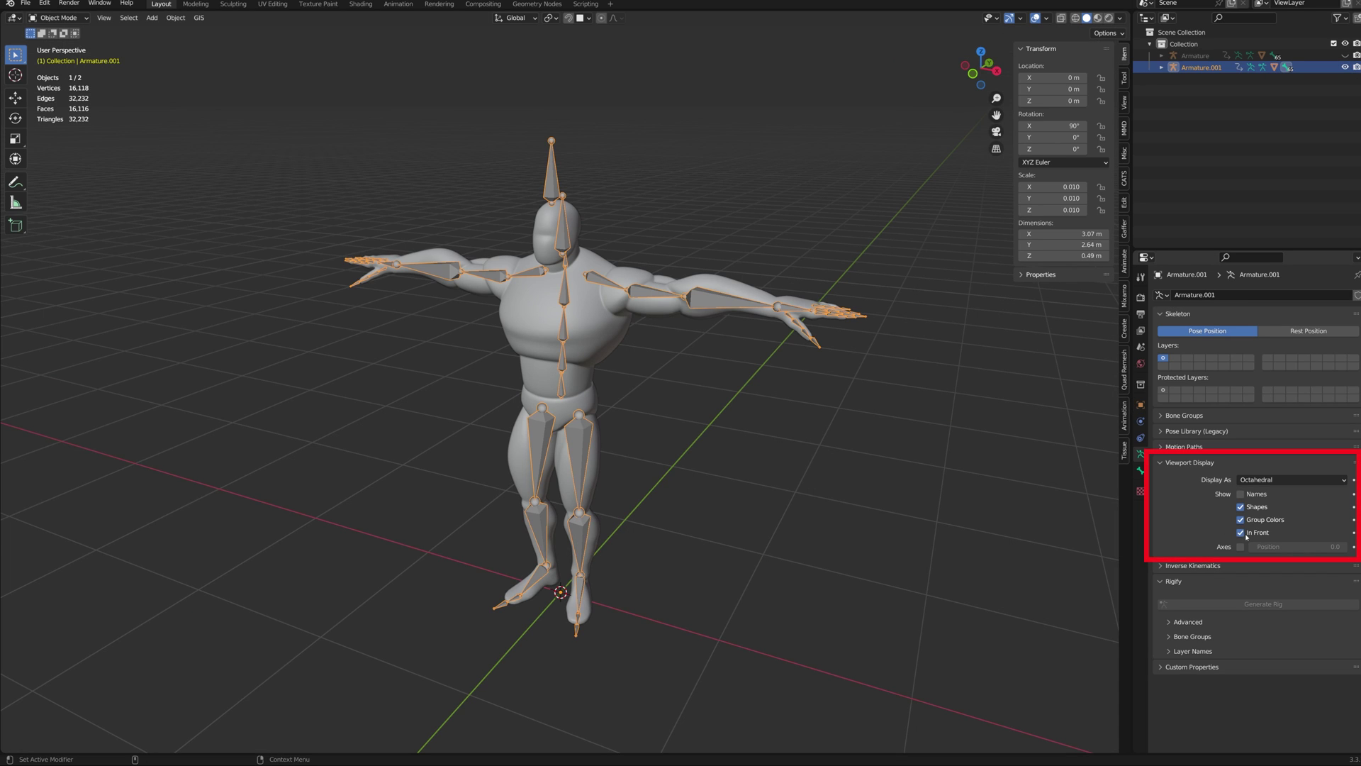
pyautogui.click(1263, 481)
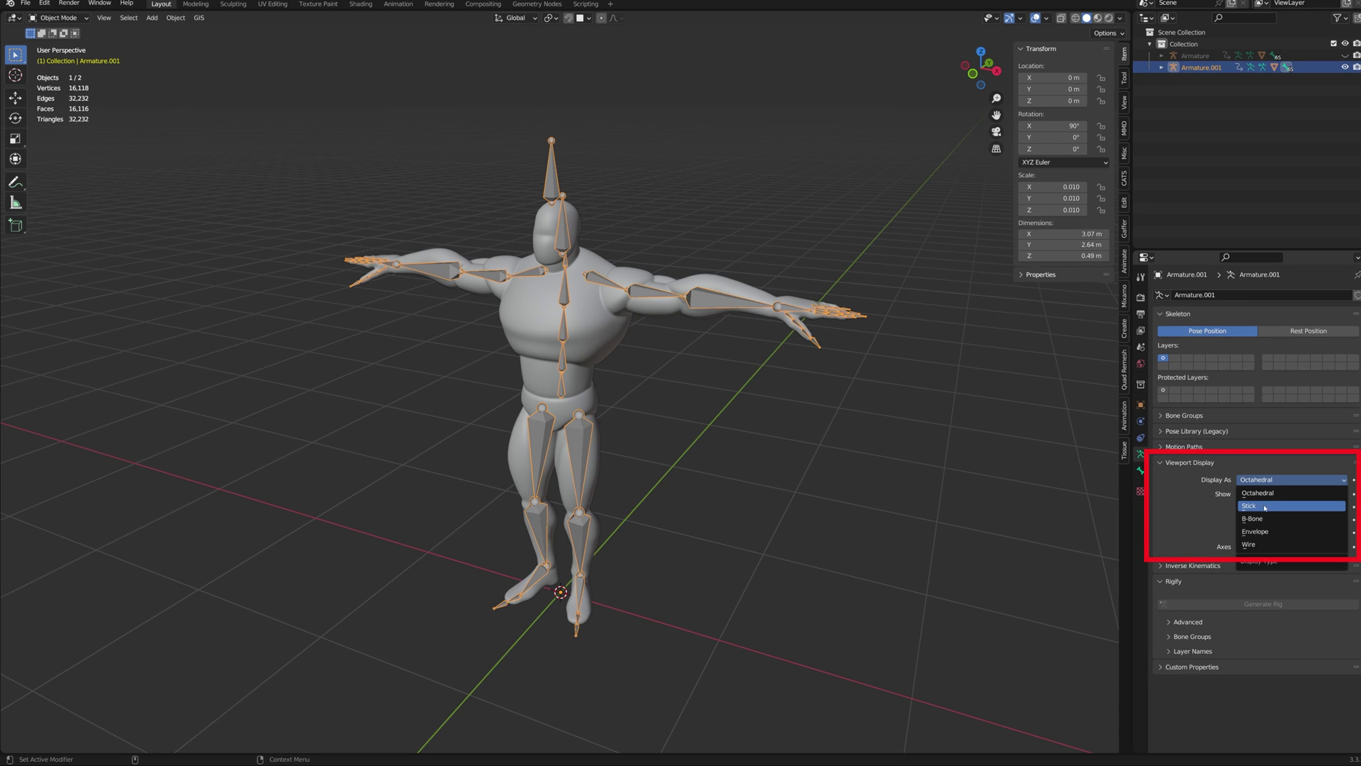
pyautogui.click(1265, 506)
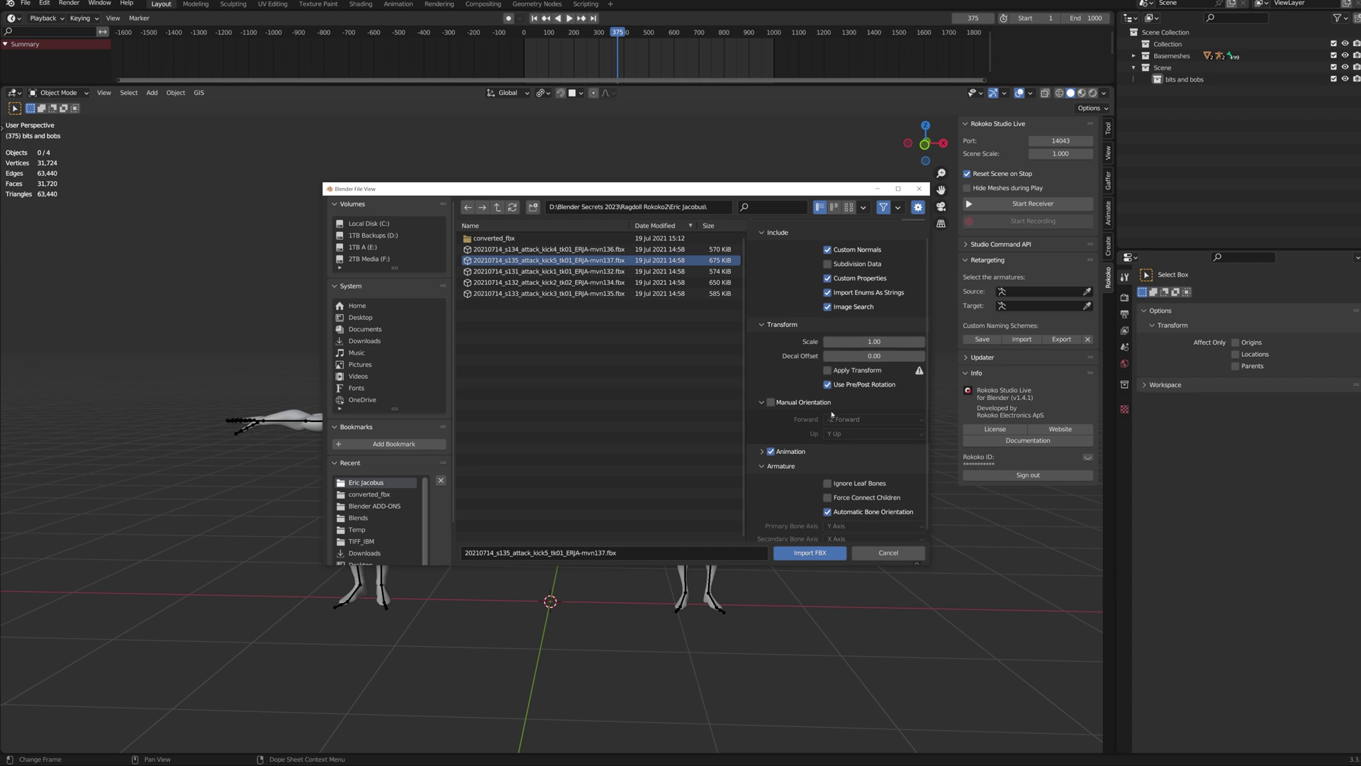
# Import 20210714_s135_attack_kick5_tk01_ERJA-mvn137.fbx with Automatic Bone Orientation enabled and scrub the timeline to frame 357
pyautogui.scroll(-1, 858, 500)
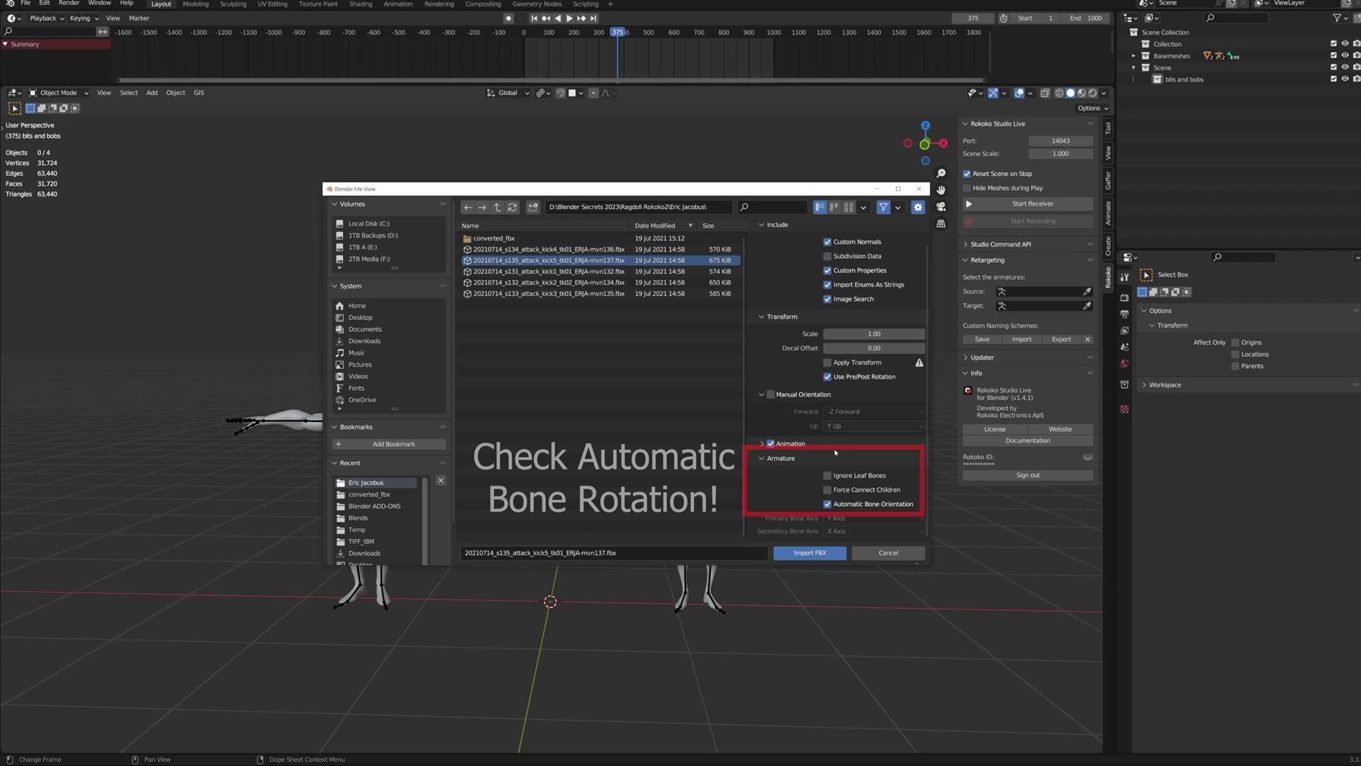
pyautogui.click(833, 556)
pyautogui.moveTo(618, 35)
pyautogui.mouseDown()
pyautogui.moveTo(579, 35)
pyautogui.moveTo(614, 32)
pyautogui.mouseUp()
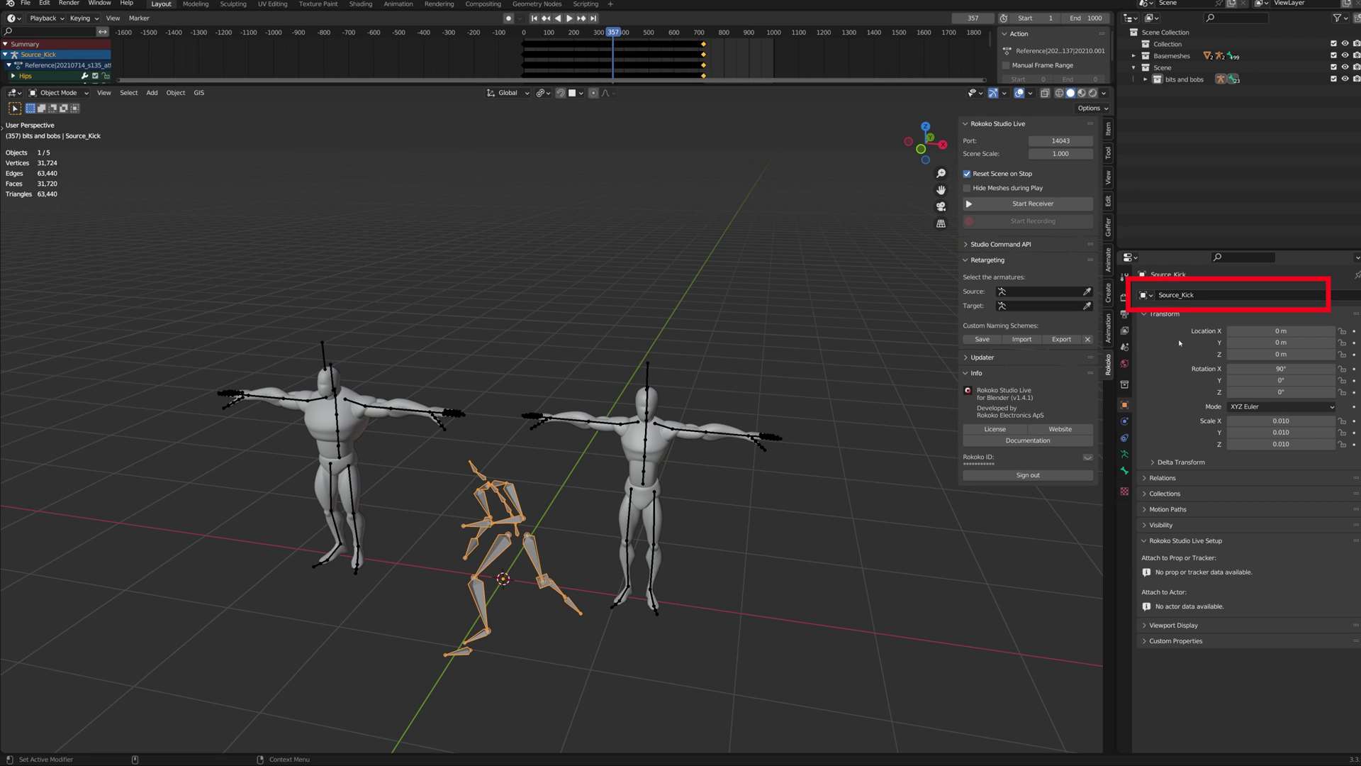
# Select the slimmer character's armature and set the Rokoko retargeting source to Source_Kick and the target to Target_Guy1
pyautogui.click(654, 384)
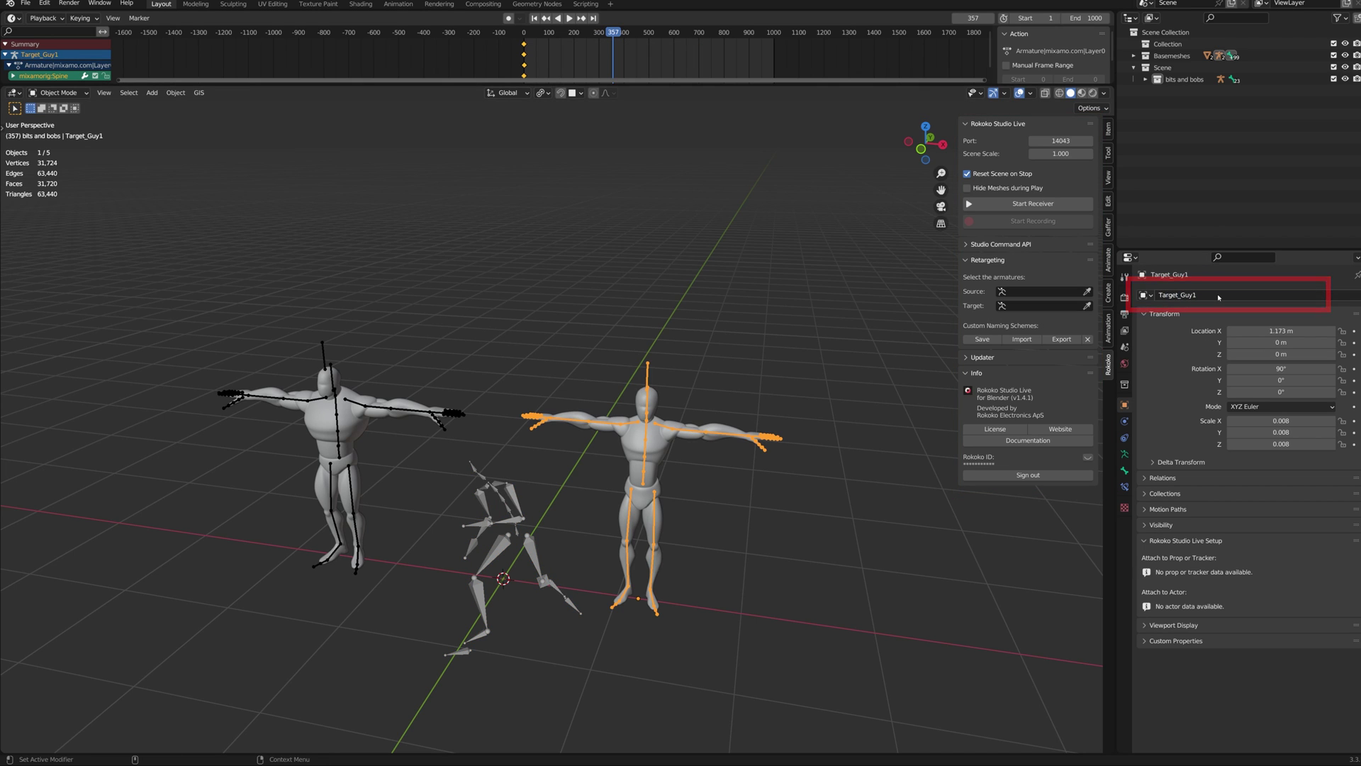
pyautogui.click(1024, 291)
pyautogui.click(1045, 321)
pyautogui.click(1042, 305)
pyautogui.click(1021, 334)
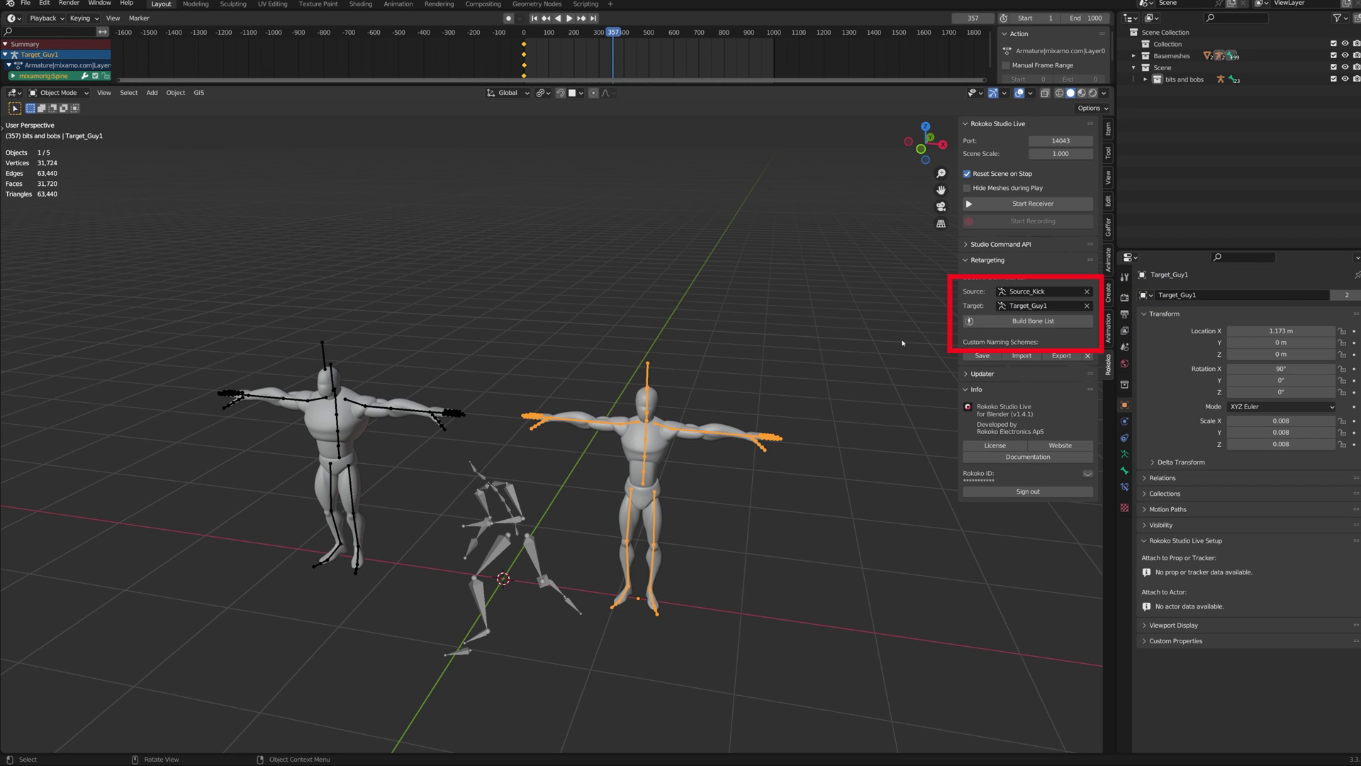
# Build the bone list, retarget the kick animation onto Target_Guy1 and play it back
pyautogui.click(989, 322)
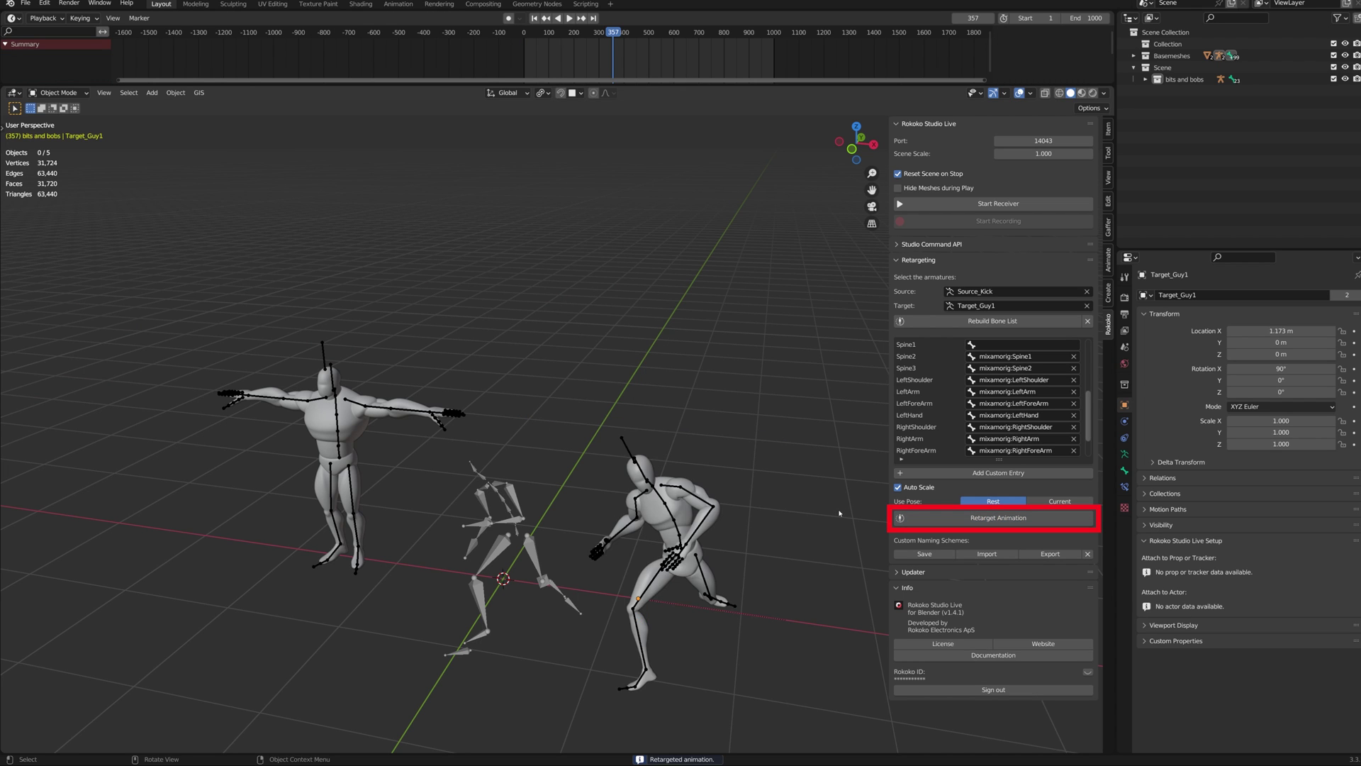
pyautogui.press('space')
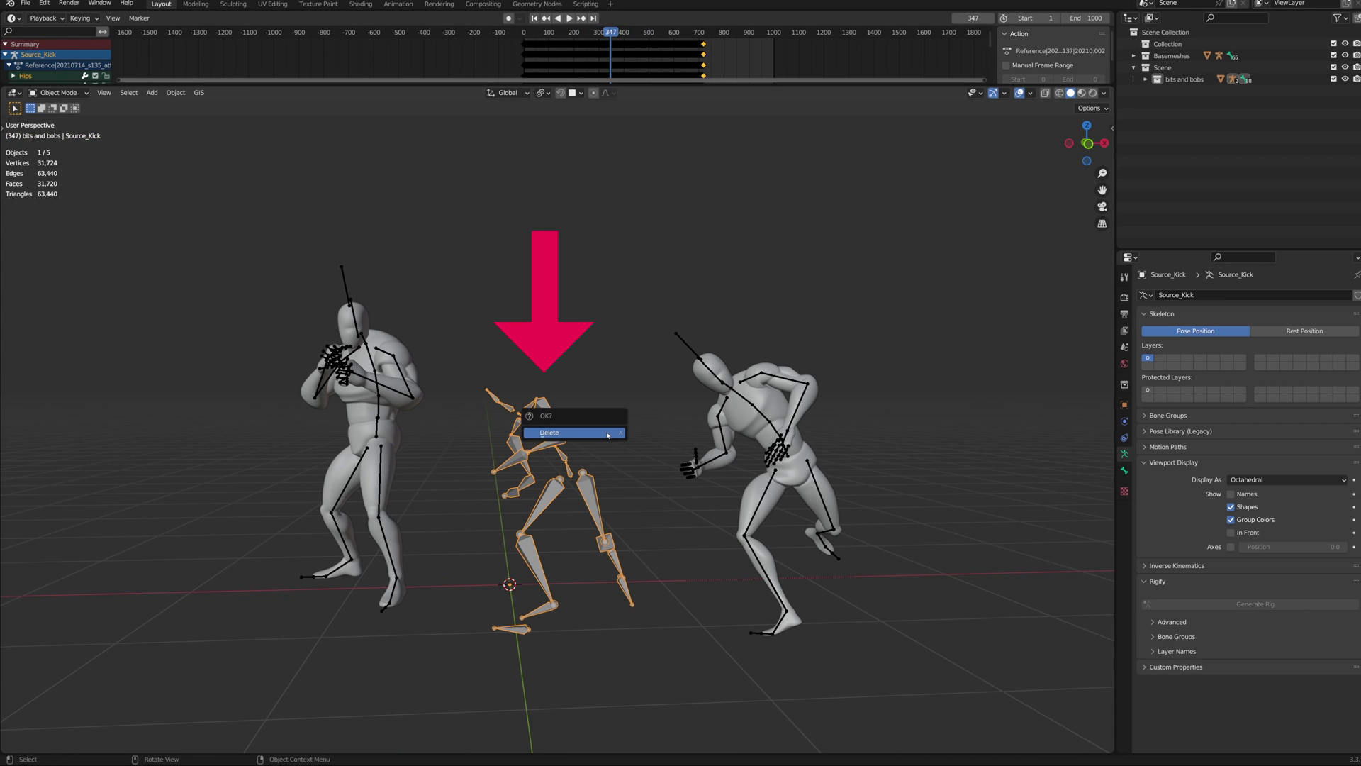
# Delete the Source_Kick armature between the two characters and play the animation
pyautogui.click(607, 434)
pyautogui.press('space')
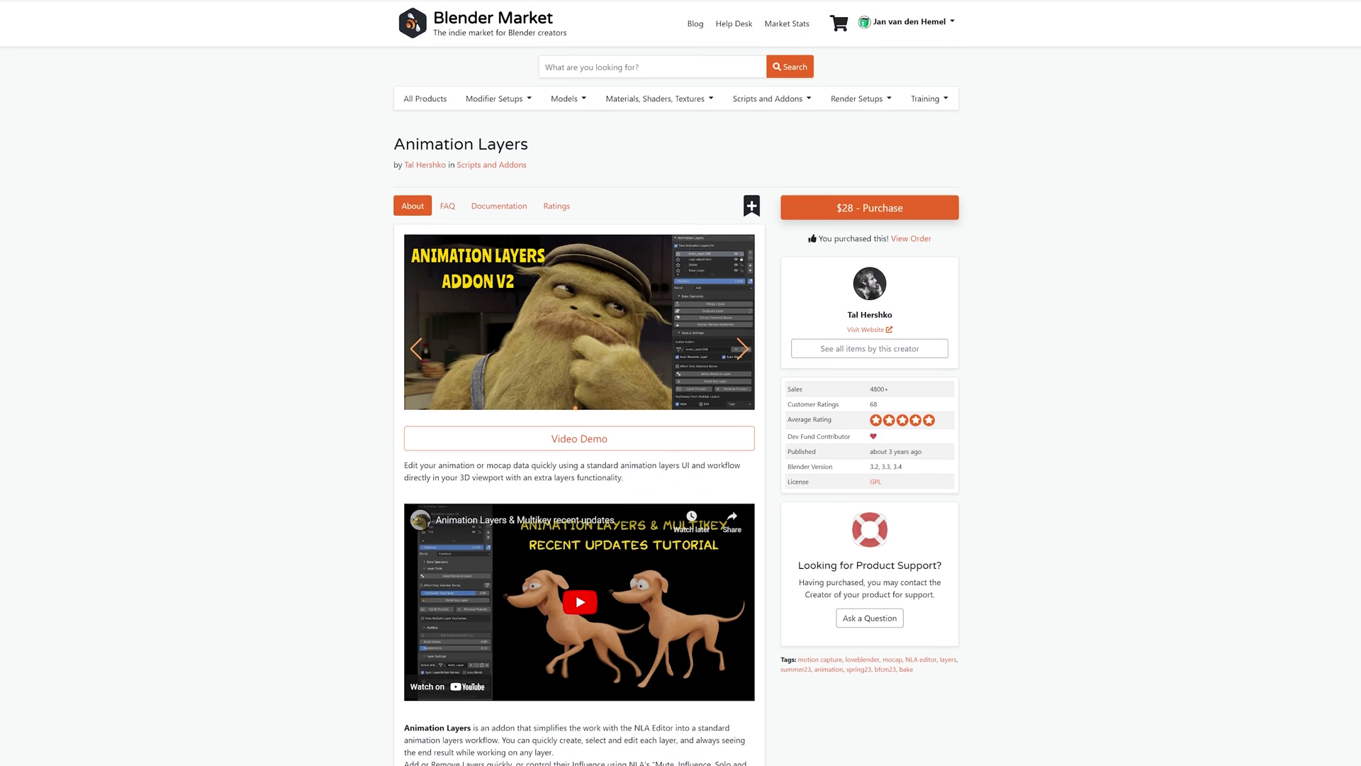
# Look through the Animation Layers add-on page on Blender Market and open its ratings
pyautogui.scroll(-2, 681, 383)
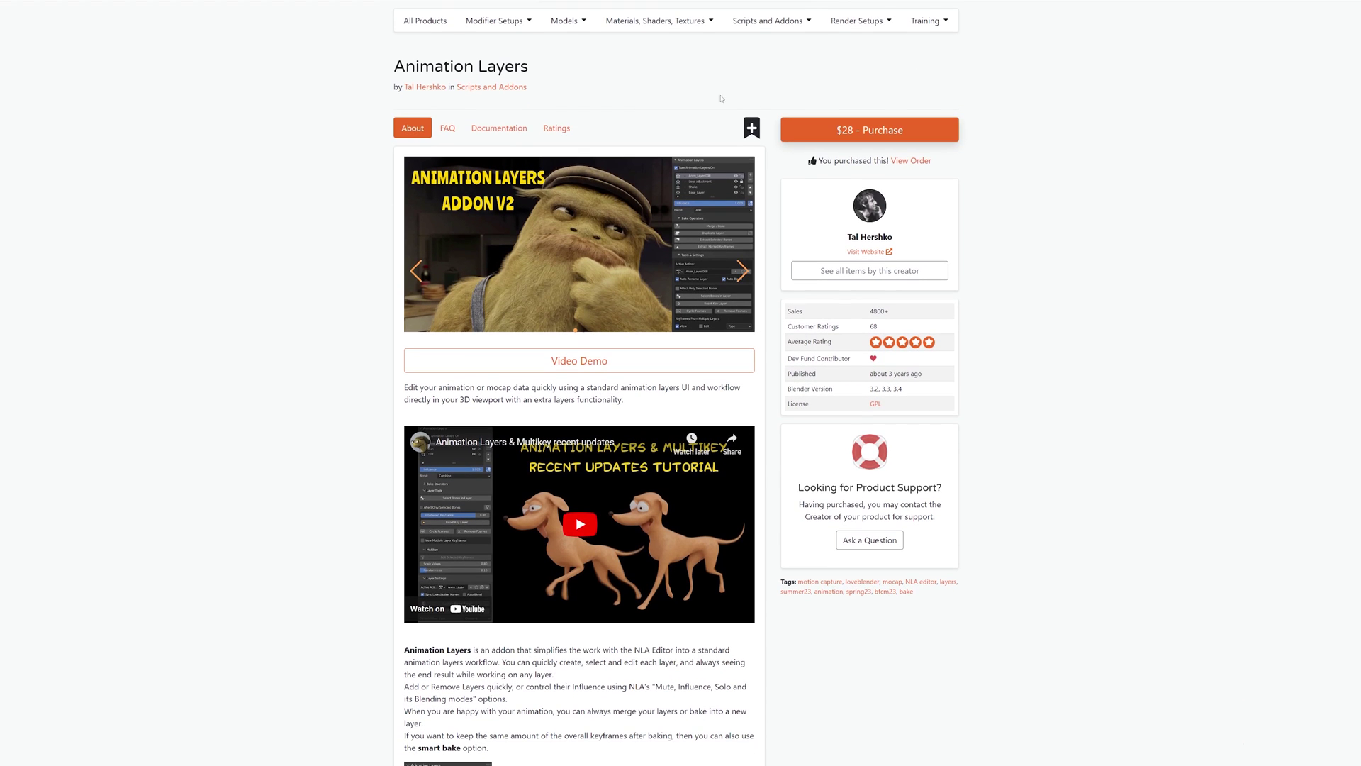
pyautogui.click(557, 128)
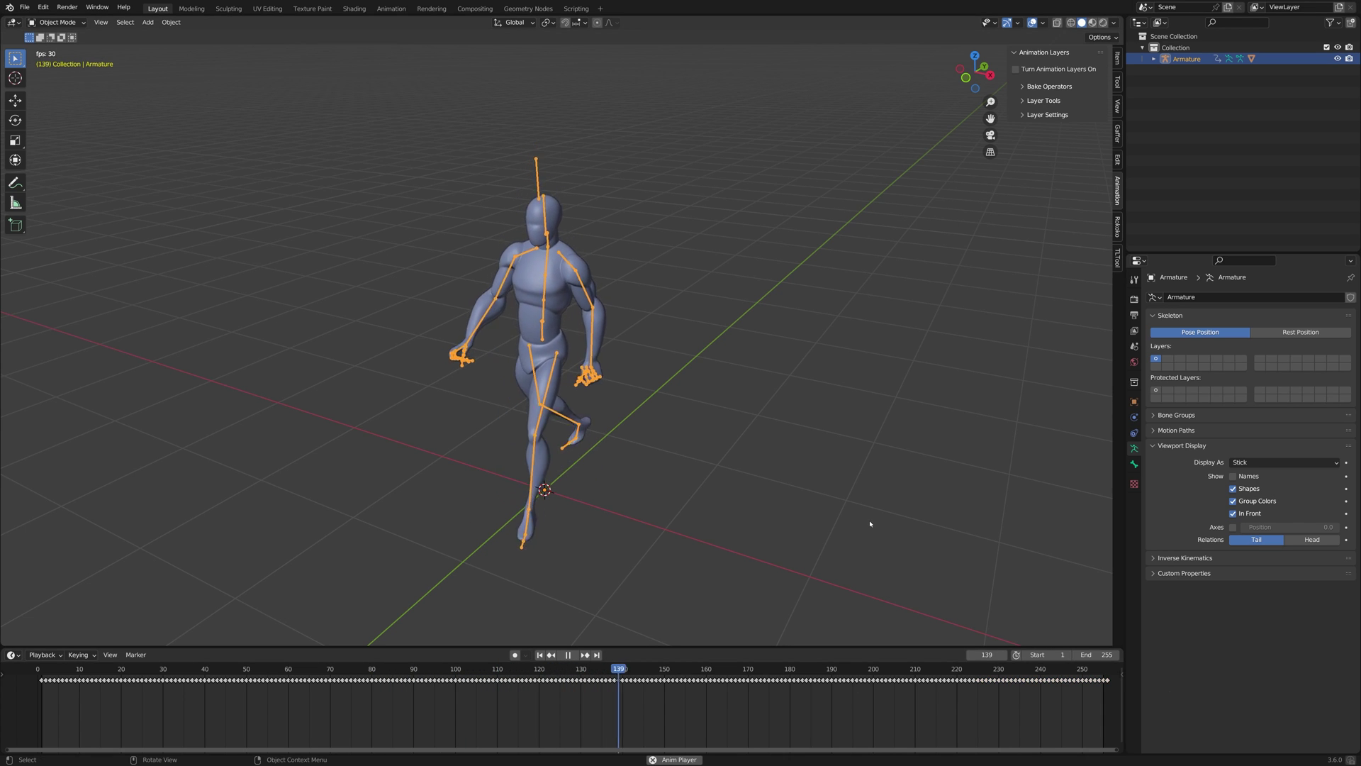
# Turn on Animation Layers for the walking character's armature and add a new layer above the base layer
pyautogui.click(1016, 69)
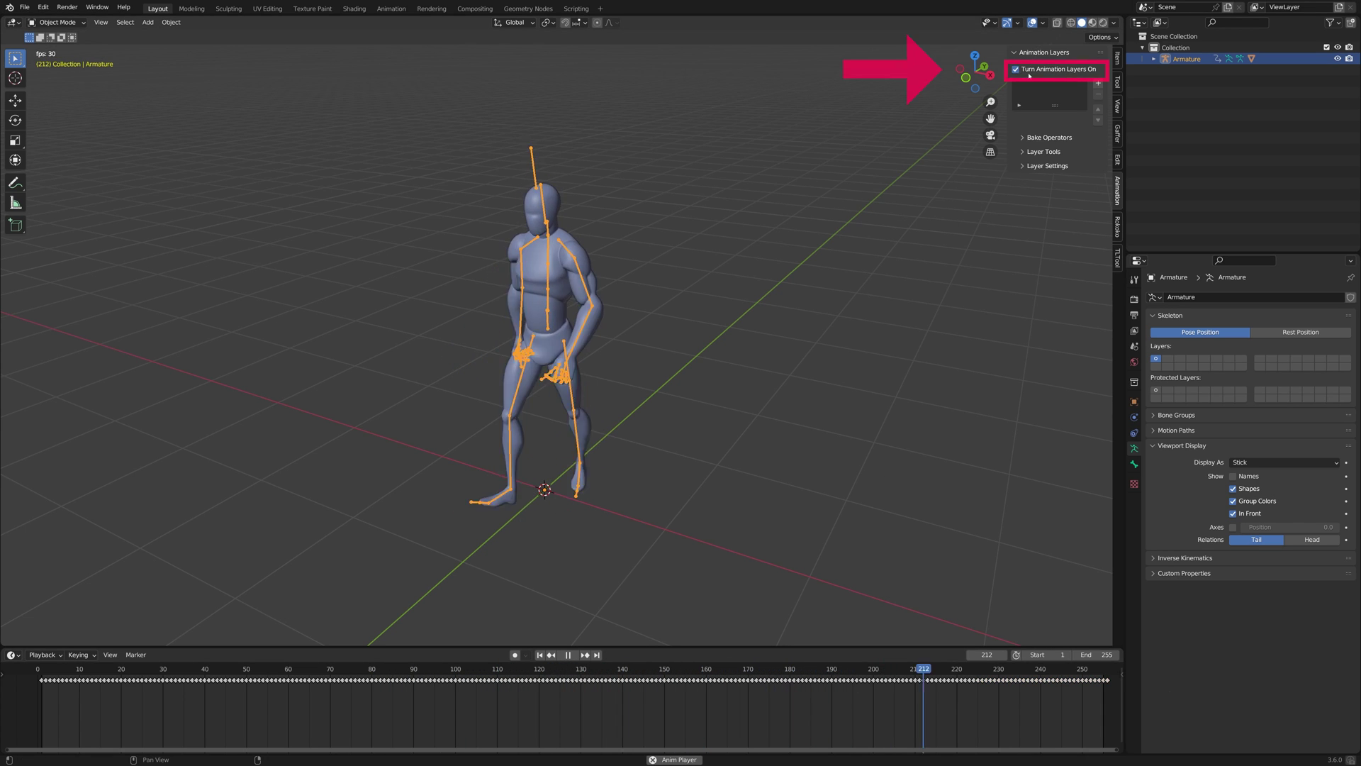
pyautogui.moveTo(1010, 86); pyautogui.dragTo(938, 85)
pyautogui.click(1098, 83)
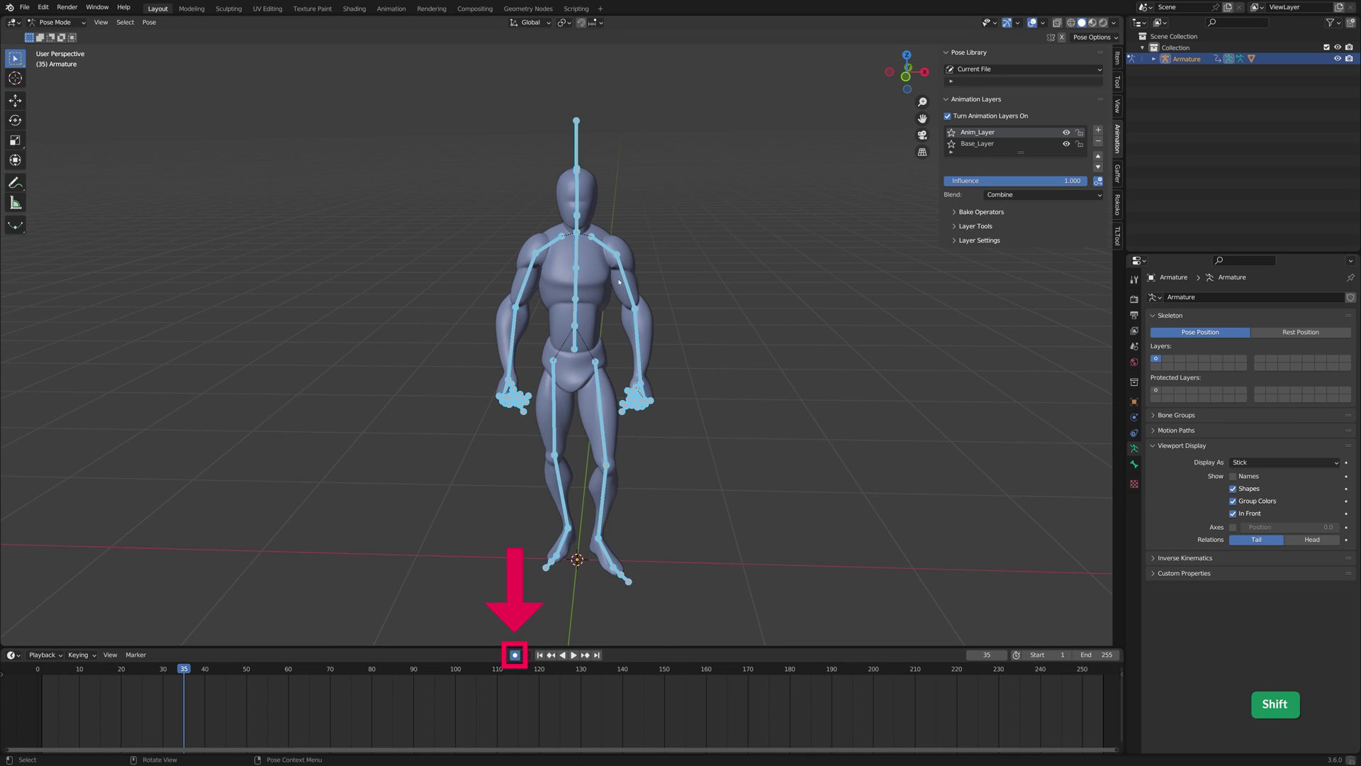
# With auto keying on at frame 35, rotate both arms outward from the body and adjust the neck bone's rotation
pyautogui.click(624, 281)
pyautogui.press('r')
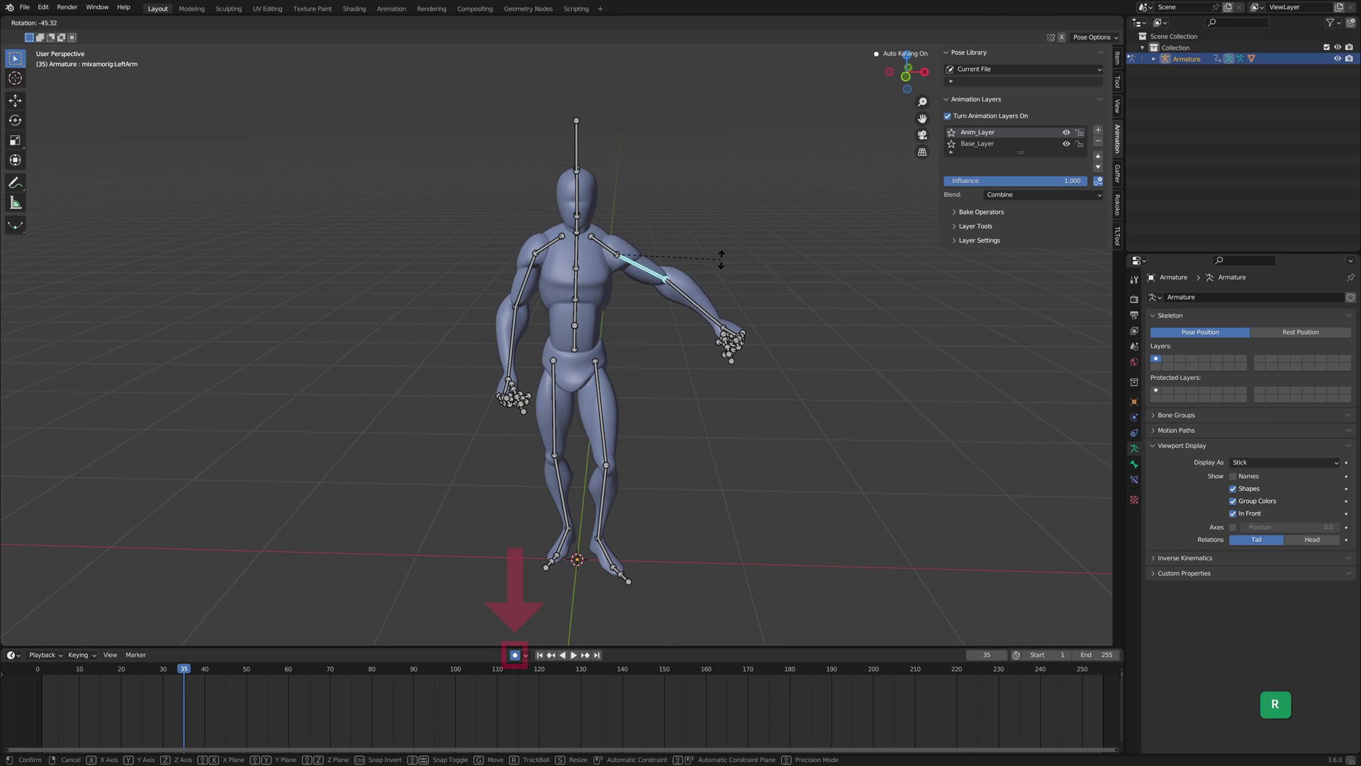
pyautogui.click(720, 262)
pyautogui.click(525, 281)
pyautogui.press('r')
pyautogui.click(479, 275)
pyautogui.click(459, 315)
pyautogui.press('r')
pyautogui.click(602, 221)
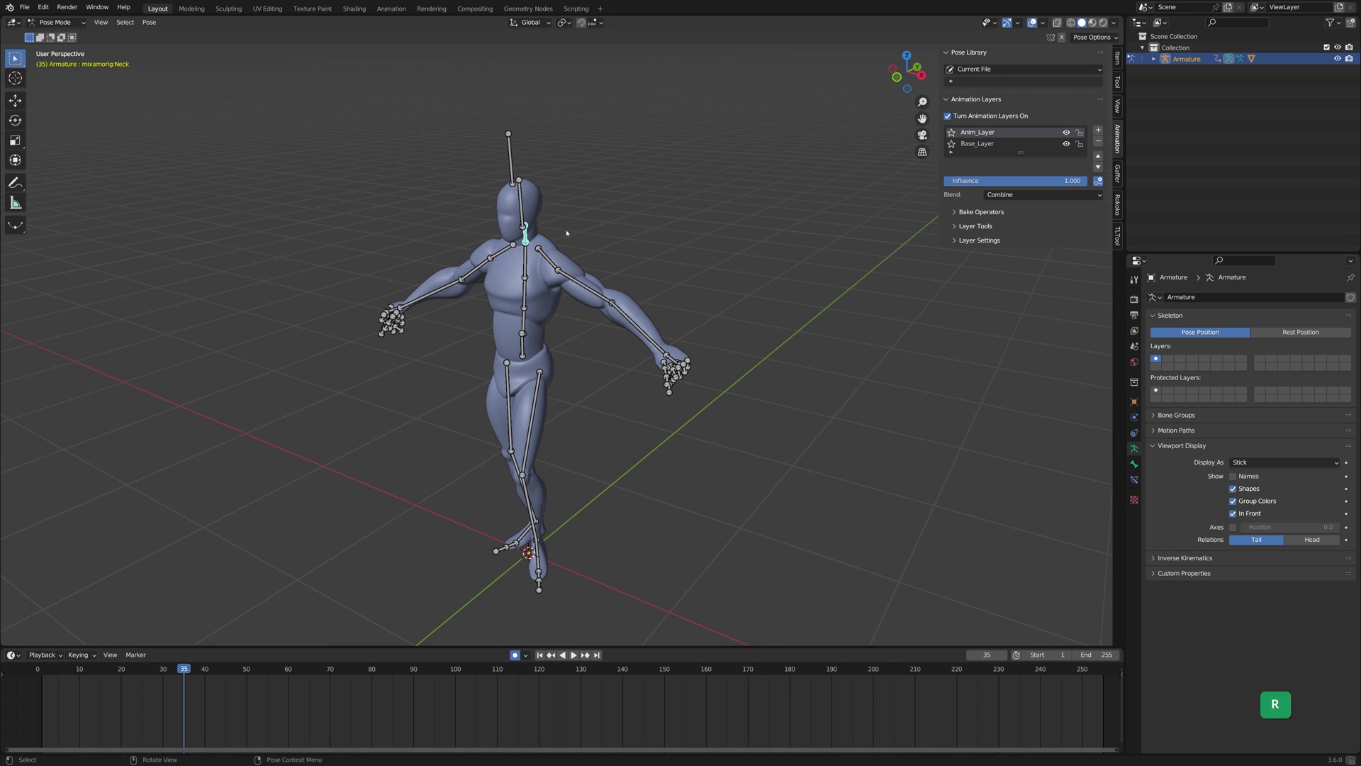
# Return to Object Mode and play the walk animation to review the layered arm pose
pyautogui.hotkey('ctrl', 'Tab')
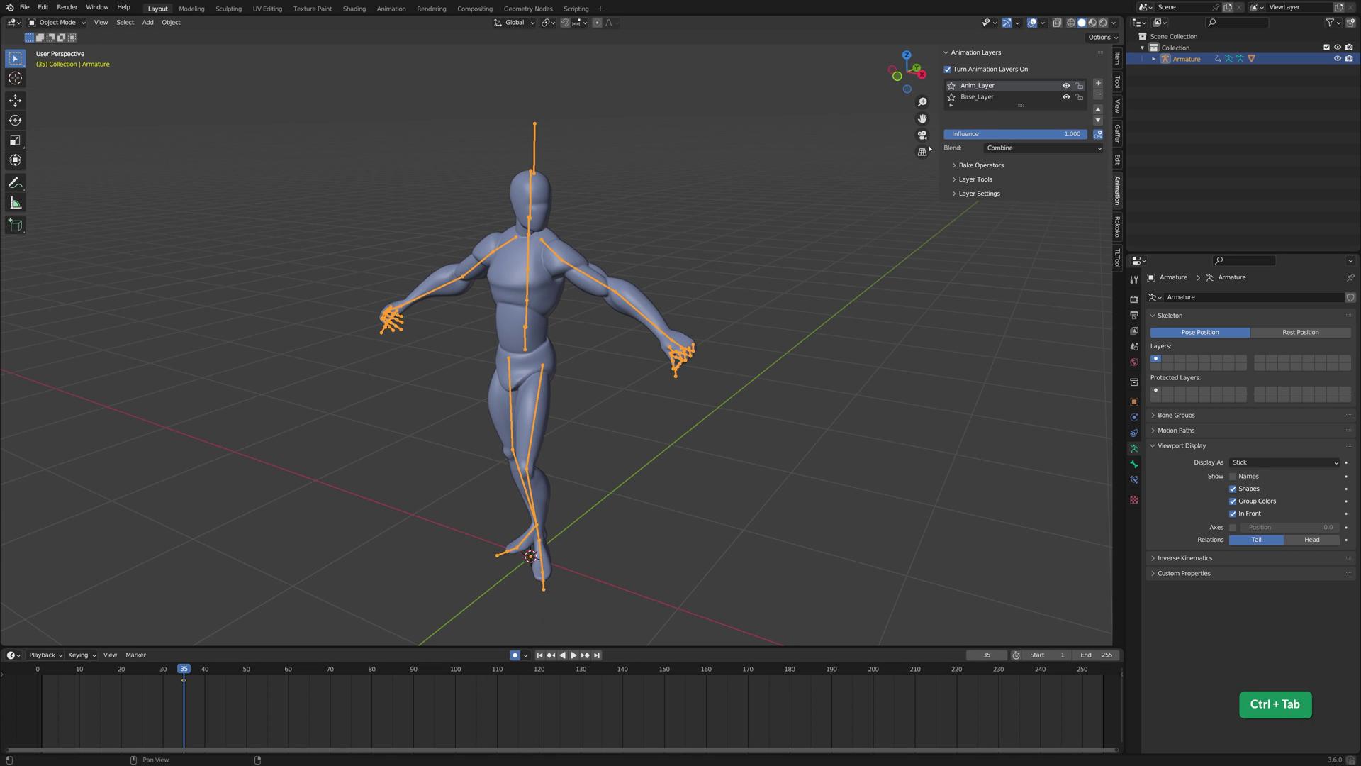
pyautogui.press('space')
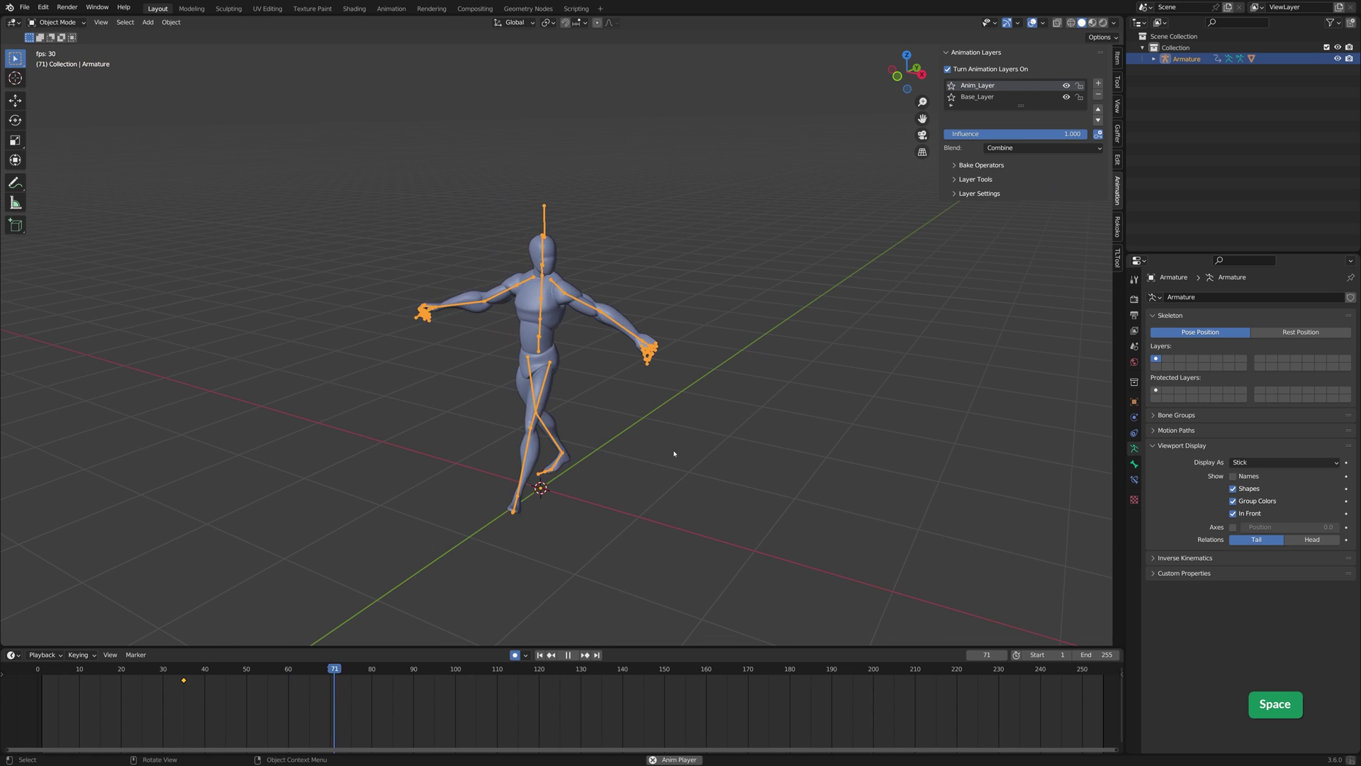
pyautogui.click(726, 412)
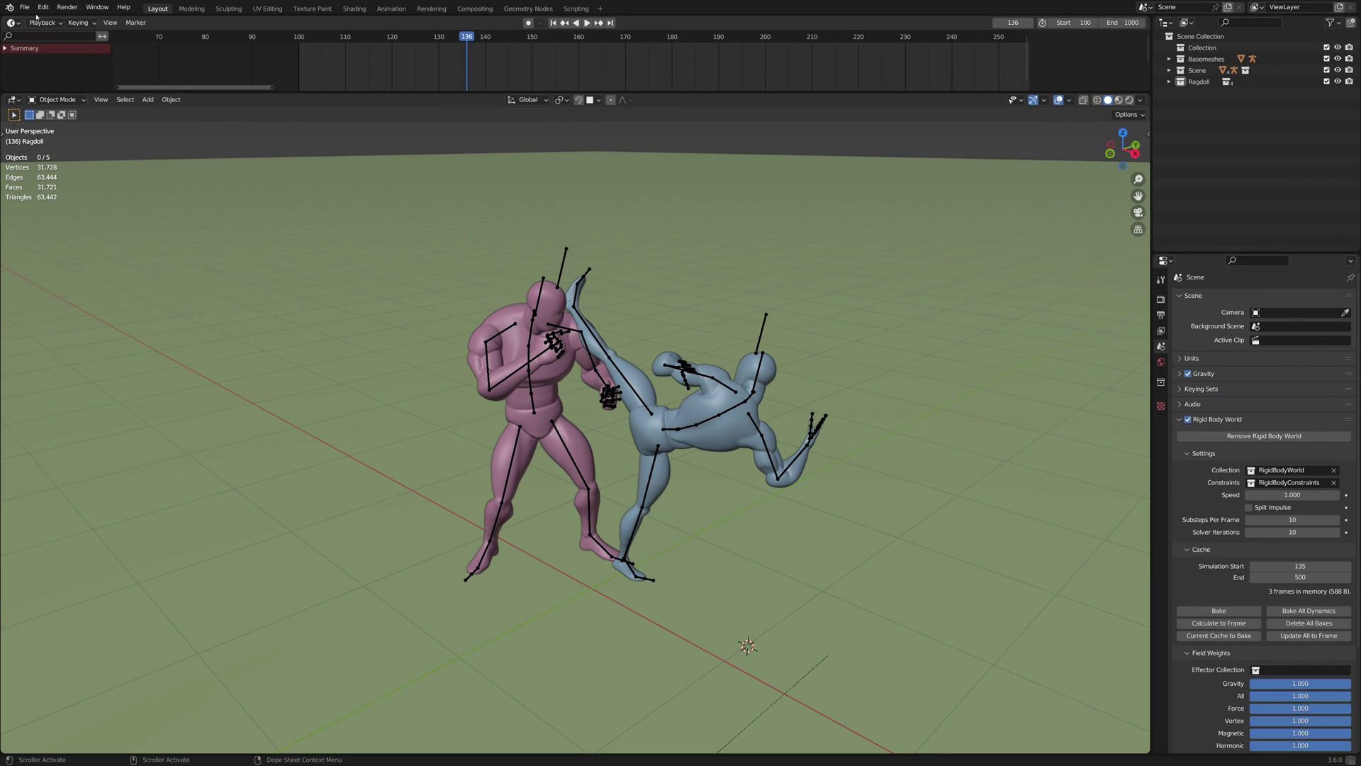
# Append the Ragdoll collection from Ragdoll 3.blend into the fight scene
pyautogui.click(27, 7)
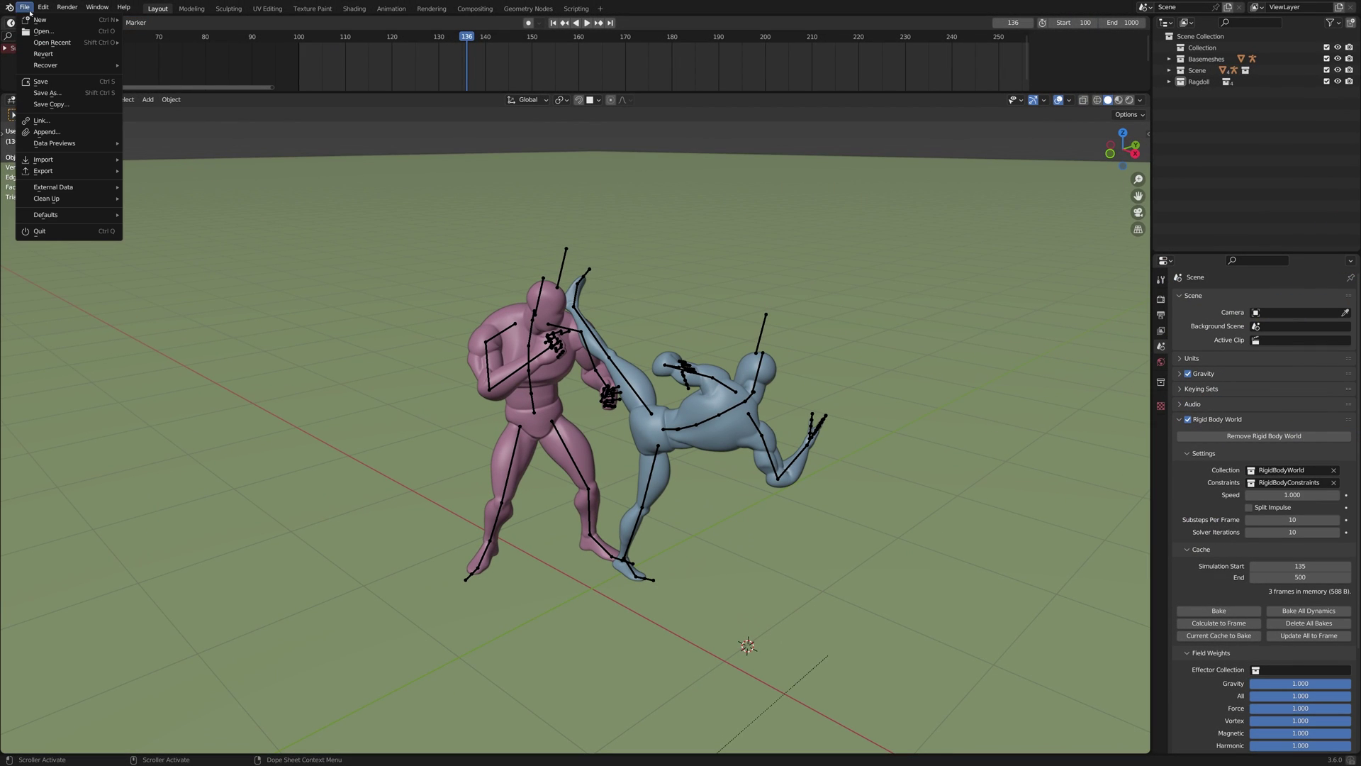
pyautogui.click(80, 133)
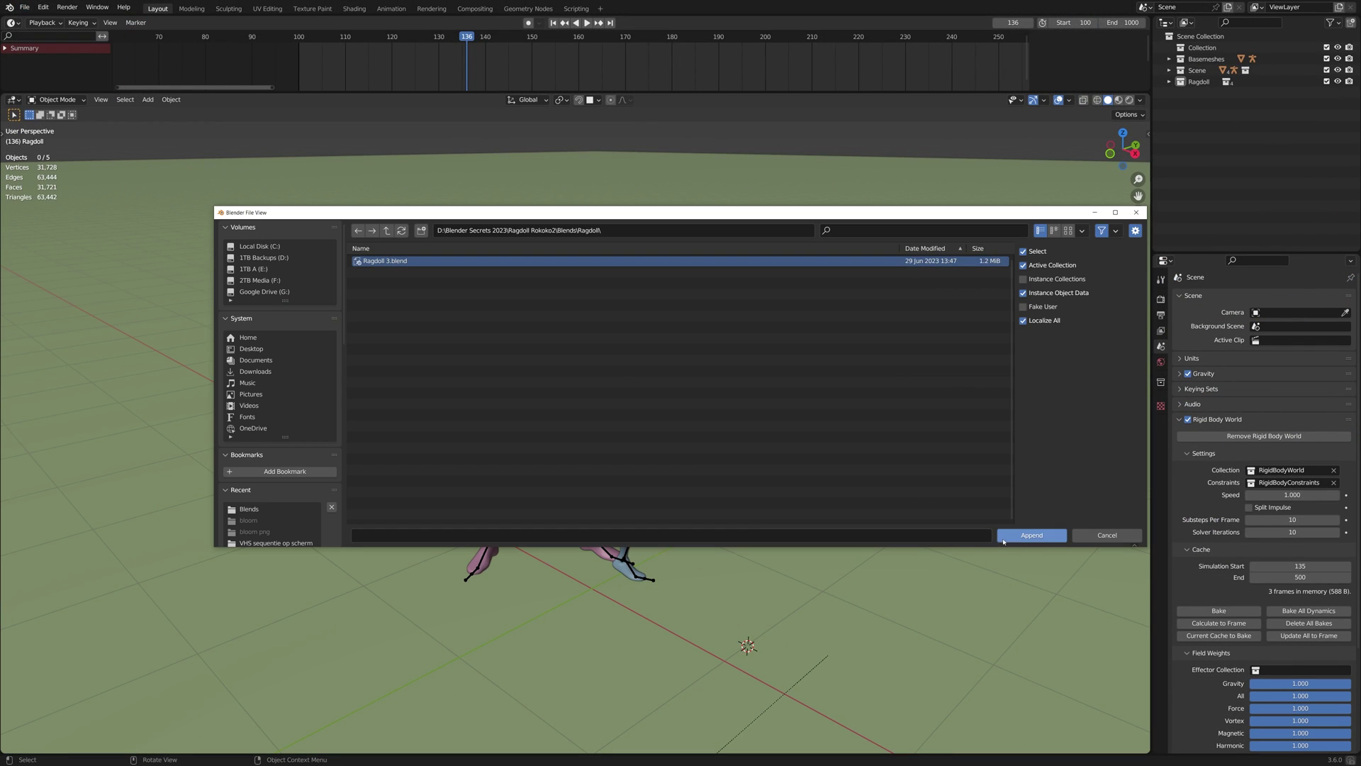
pyautogui.click(1003, 537)
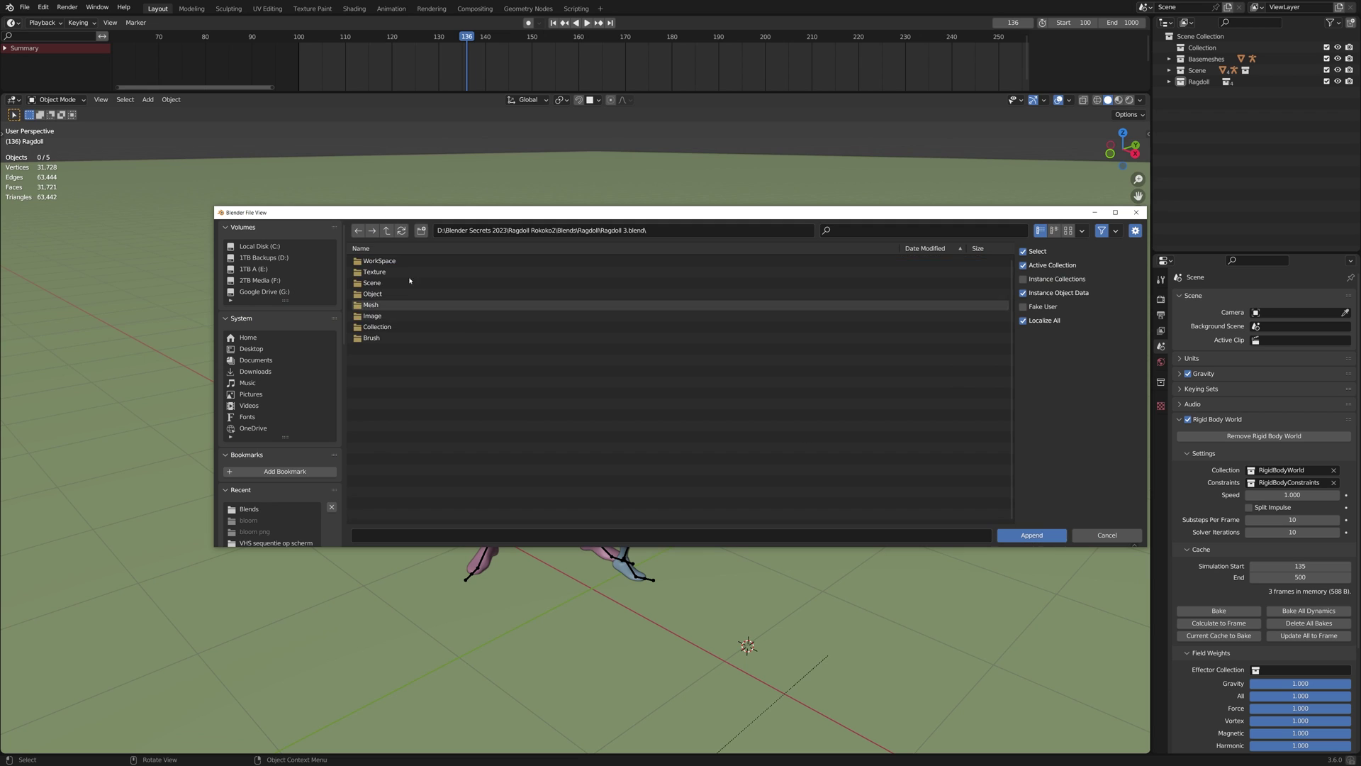
pyautogui.click(399, 328)
pyautogui.click(399, 328)
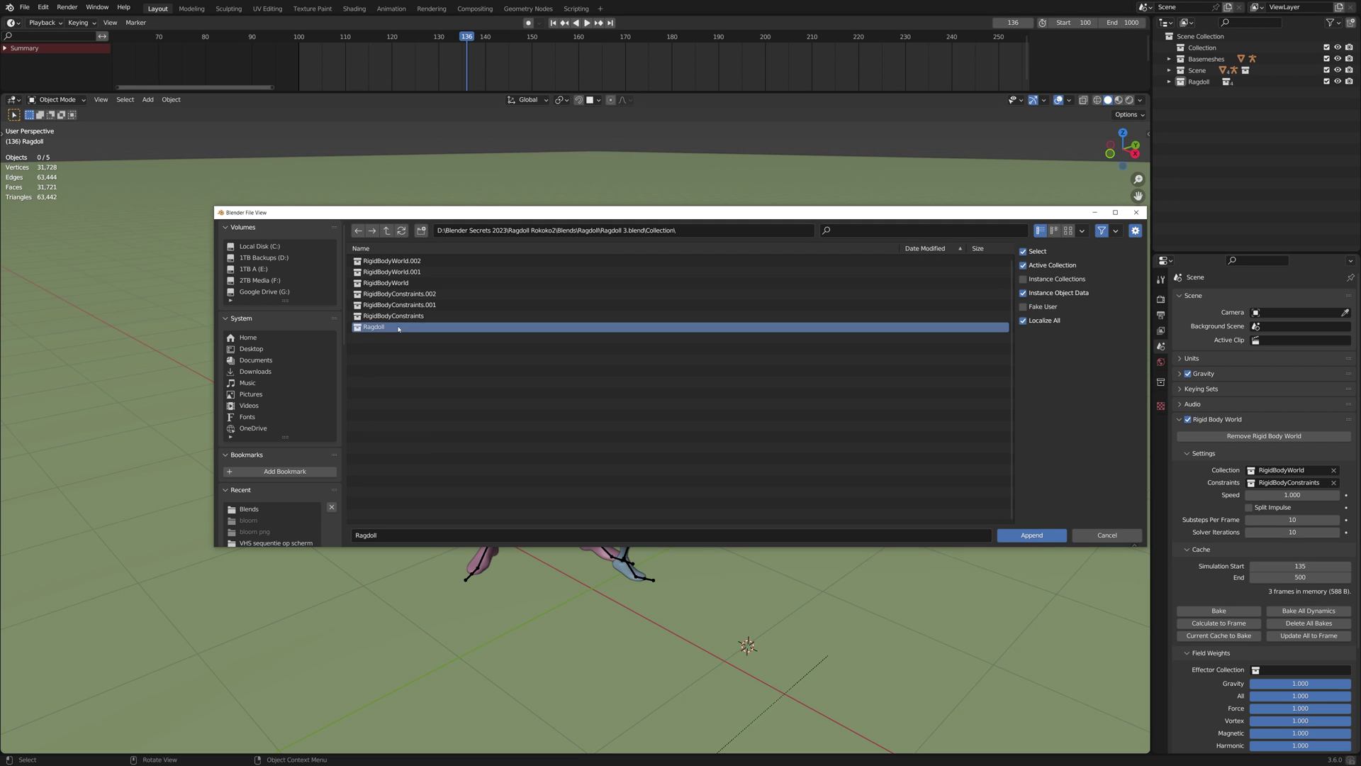
pyautogui.click(1052, 534)
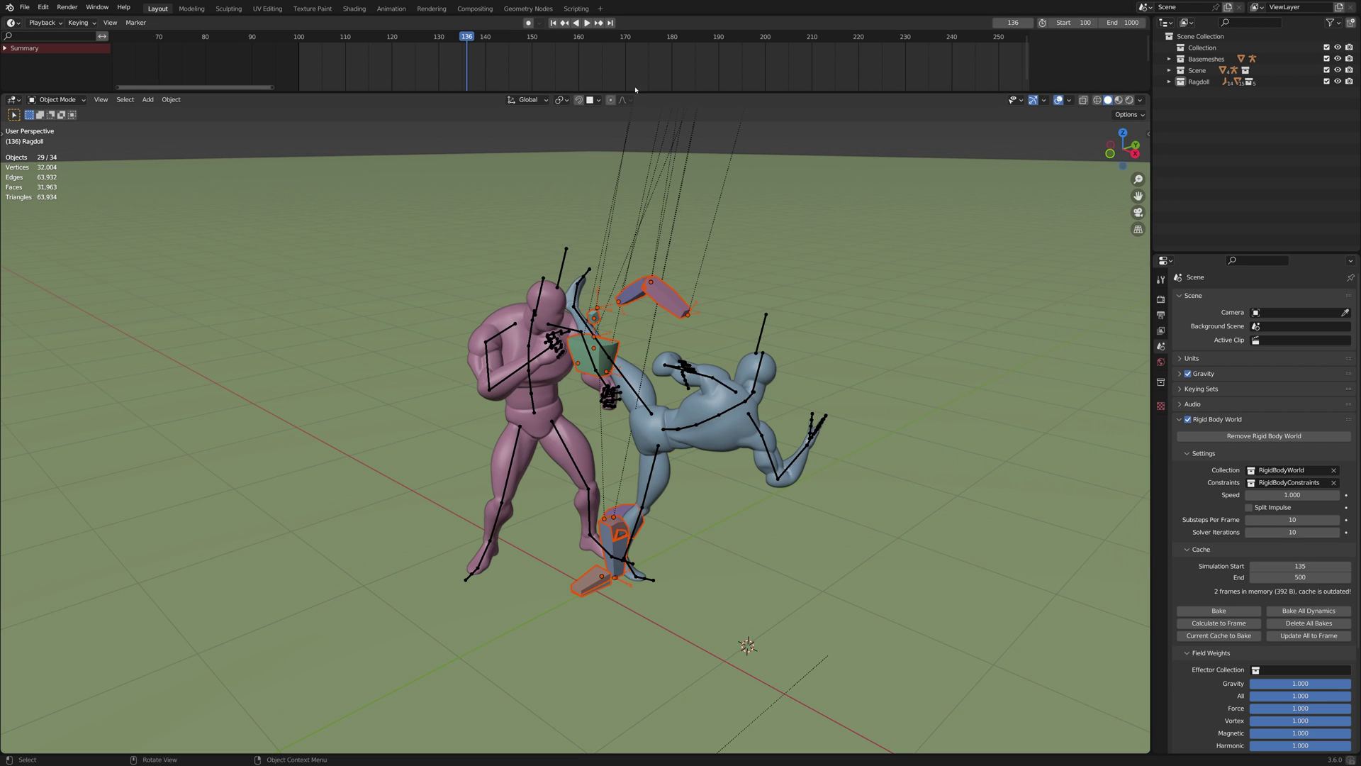
# Return to start frame 100 and play the fight animation up to frame 135
pyautogui.hotkey('shift', 'Left')
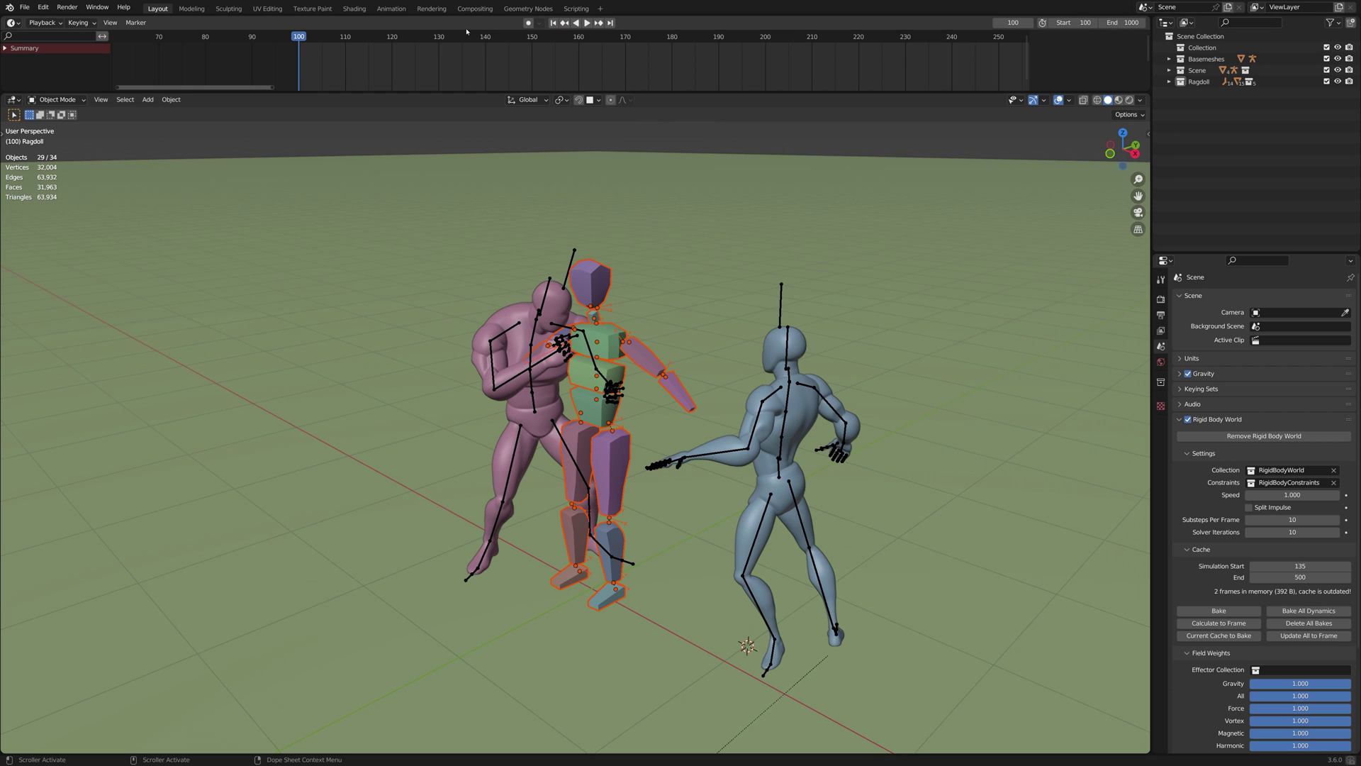
pyautogui.press('space')
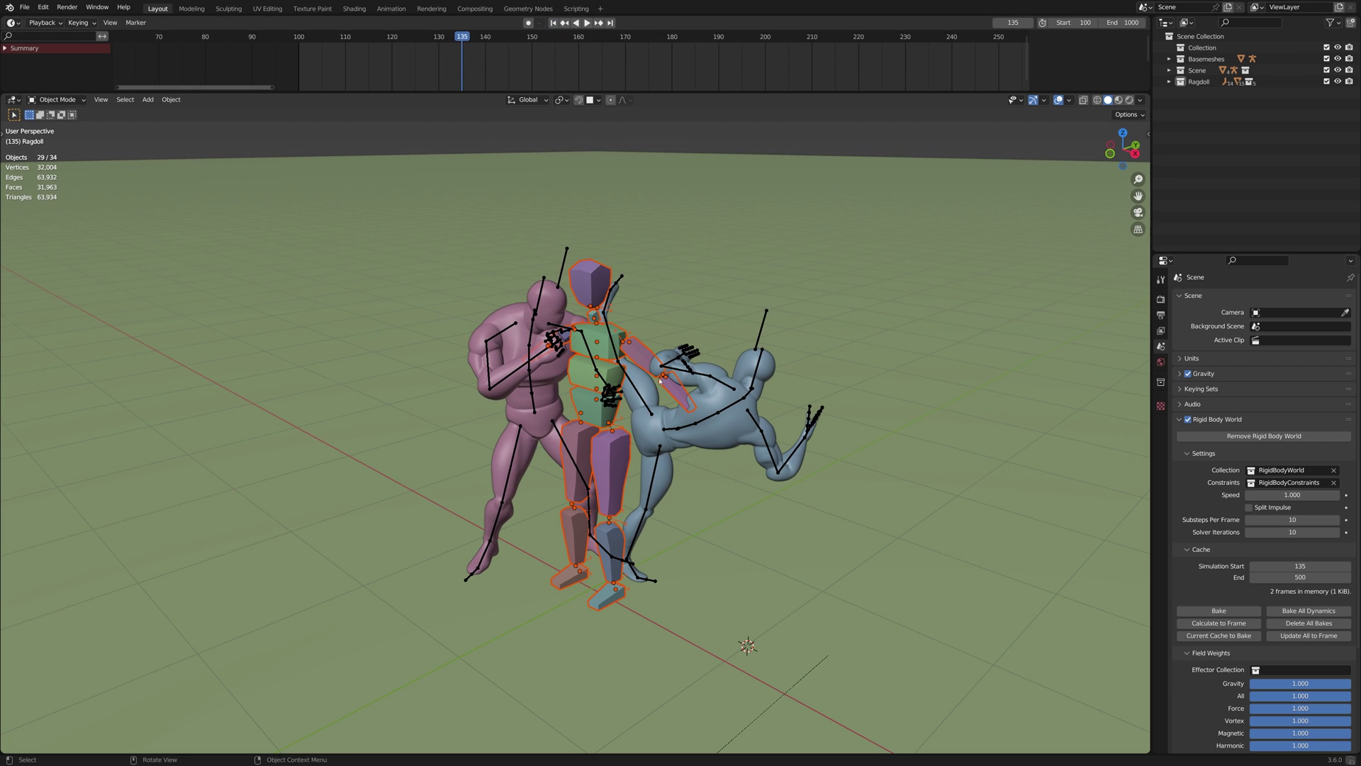
# Rotate the ragdoll around the Z axis and slide it along the ground plane onto the pink character's position
pyautogui.press('r')
pyautogui.press('z')
pyautogui.click(577, 347)
pyautogui.moveTo(578, 348); pyautogui.dragTo(615, 379, button='middle')
pyautogui.keyDown('shift'); pyautogui.moveTo(615, 379); pyautogui.dragTo(628, 394, button='middle'); pyautogui.keyUp('shift')
pyautogui.press('r')
pyautogui.press('z')
pyautogui.click(677, 406)
pyautogui.press('g')
pyautogui.hotkey('shift', 'z')
# In Pose Mode on the kicking character, select the left foot bone and snap the 3D cursor to it
pyautogui.hotkey('ctrl', 'Tab')
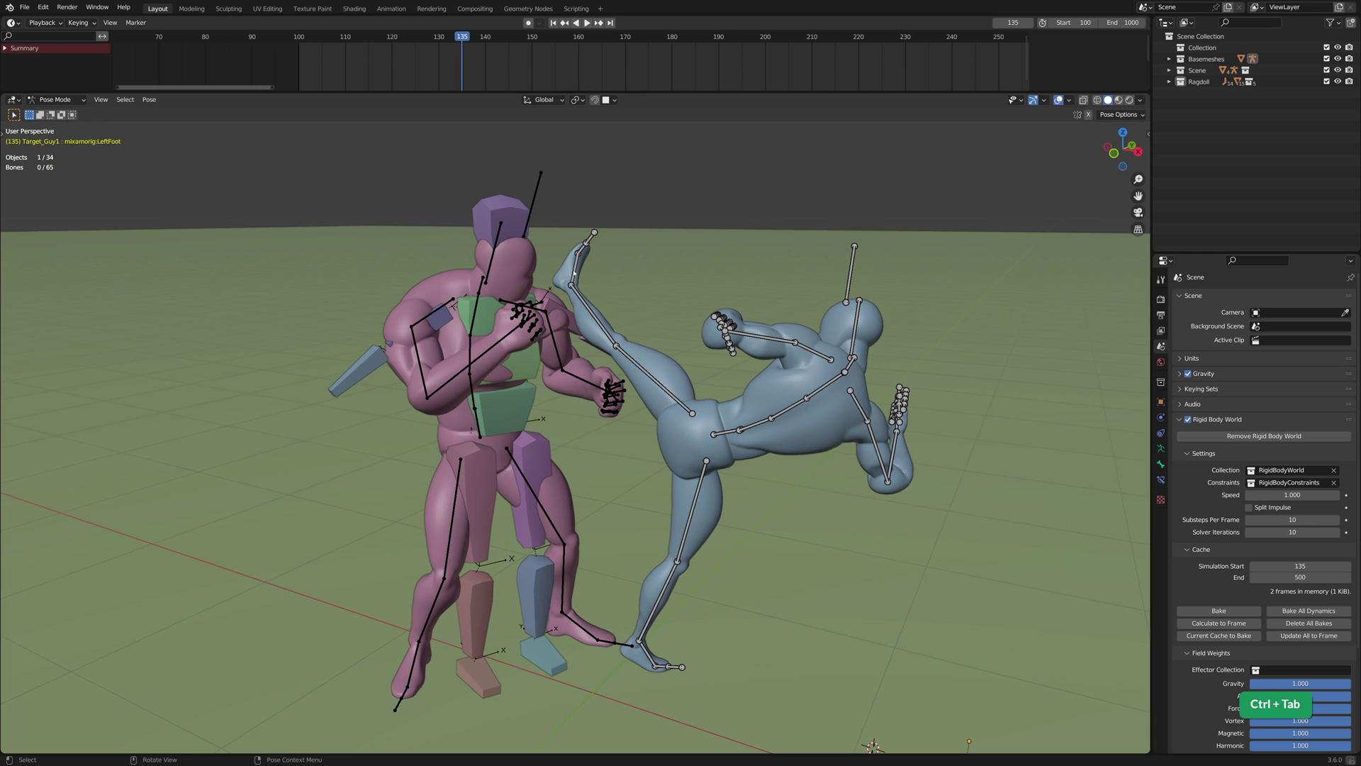
pyautogui.click(574, 273)
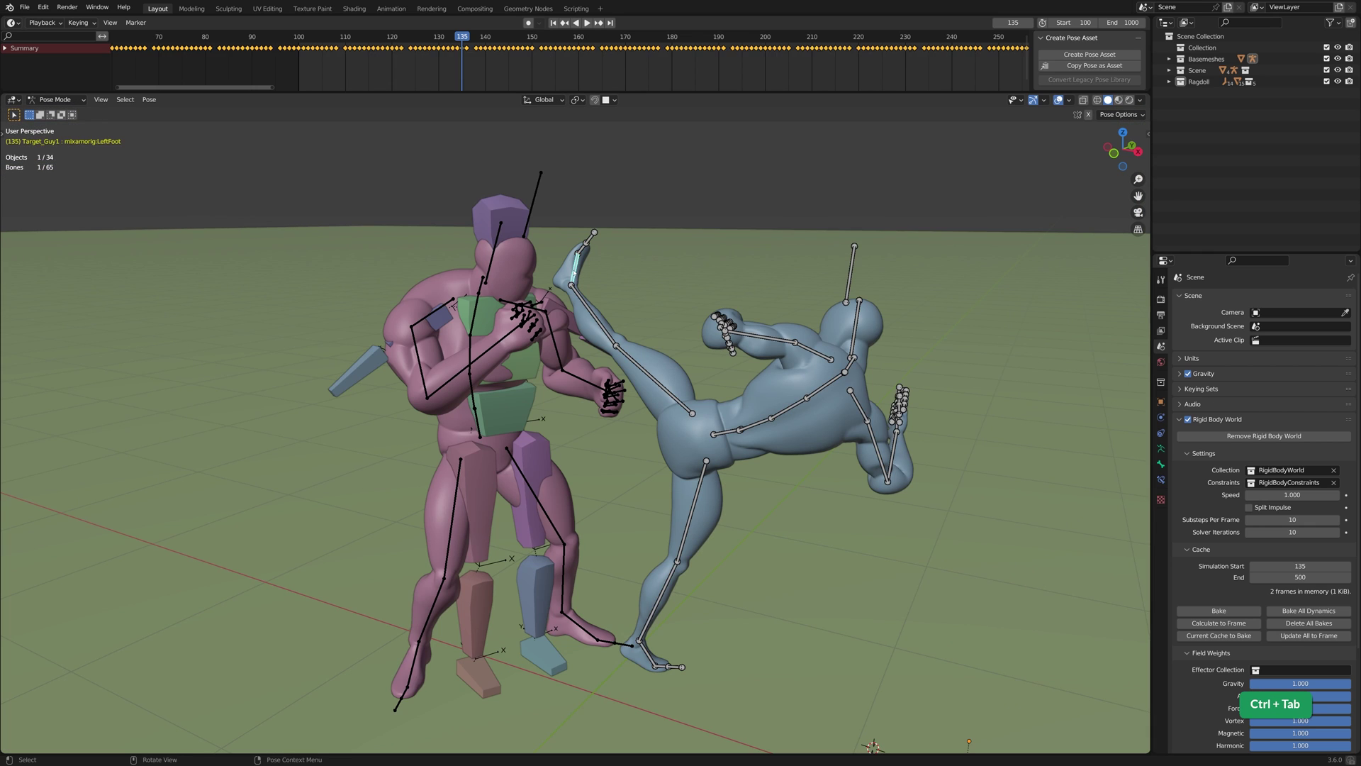
pyautogui.hotkey('shift', 's')
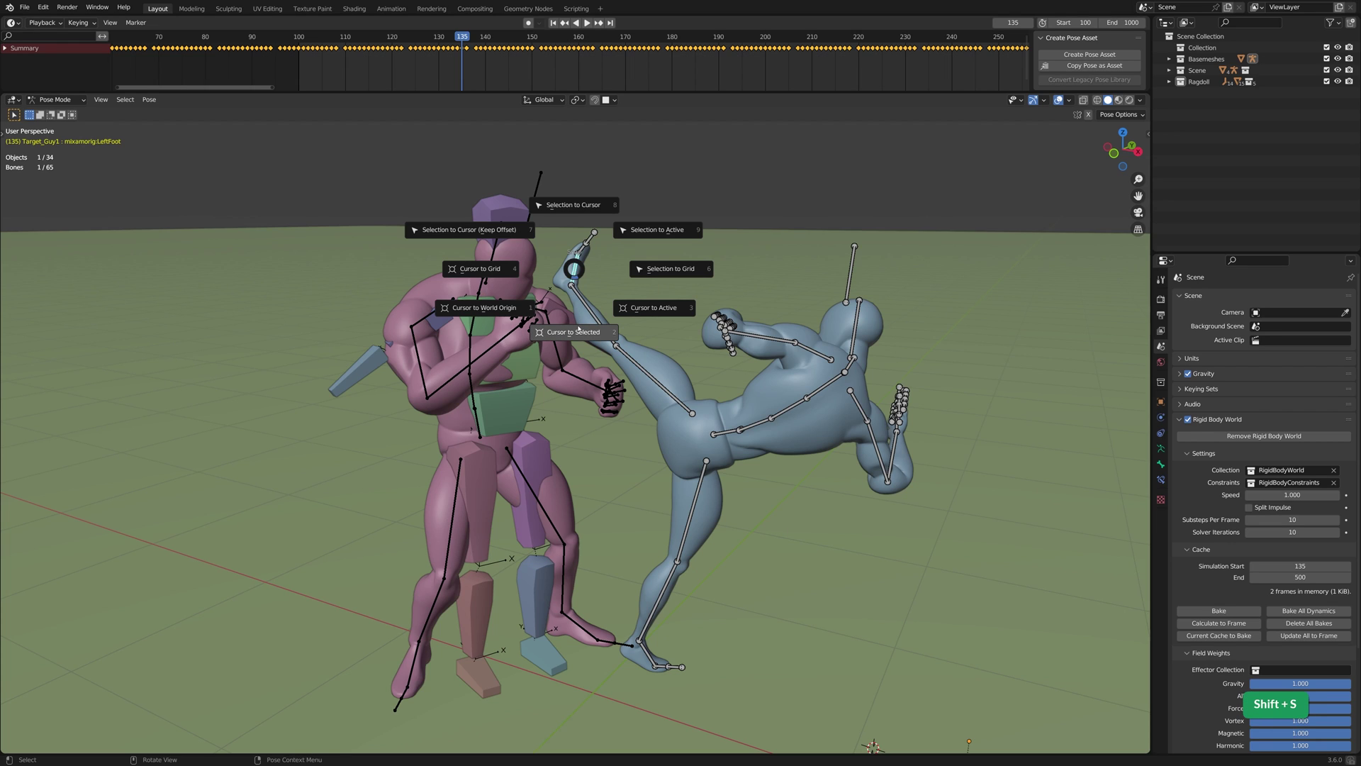
pyautogui.click(573, 336)
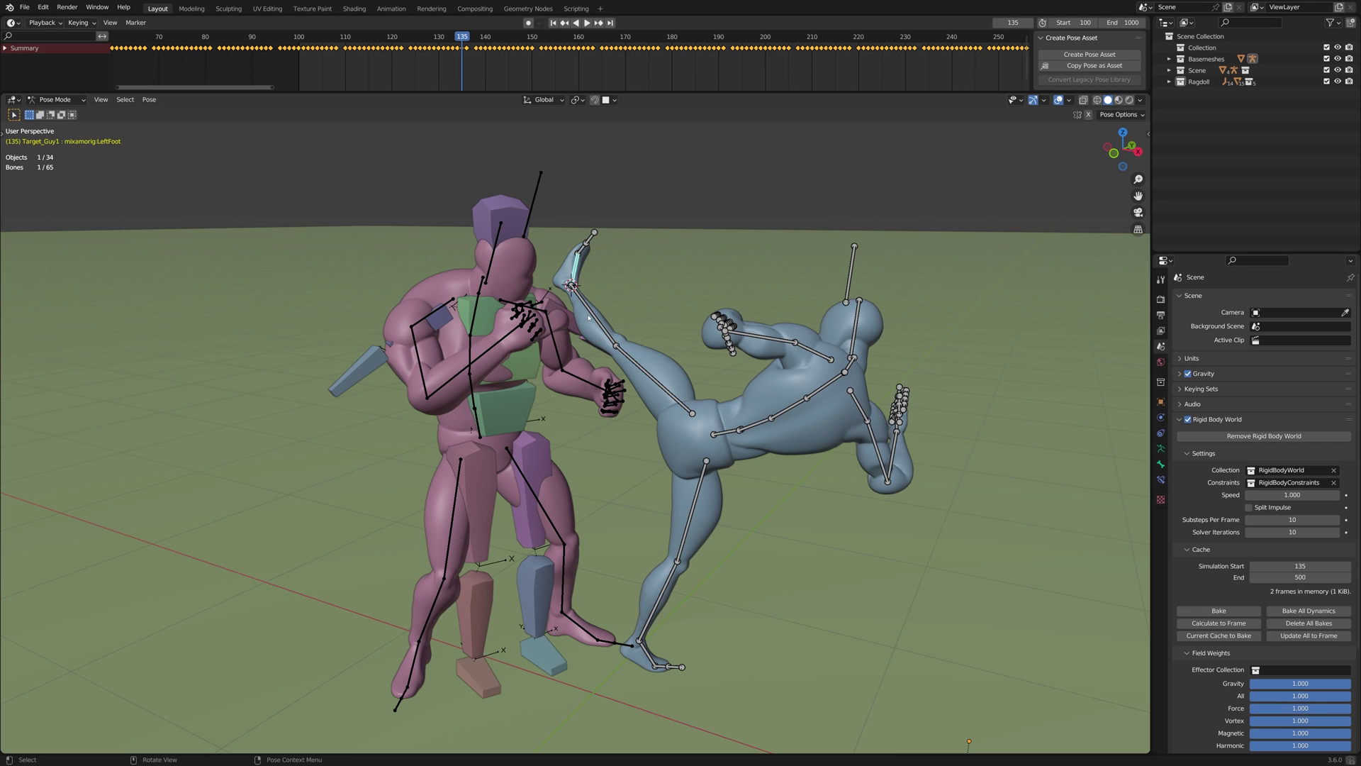
# Back in Object Mode, add a cube at the 3D cursor and scale it down to cover the kicking foot
pyautogui.hotkey('ctrl', 'Tab')
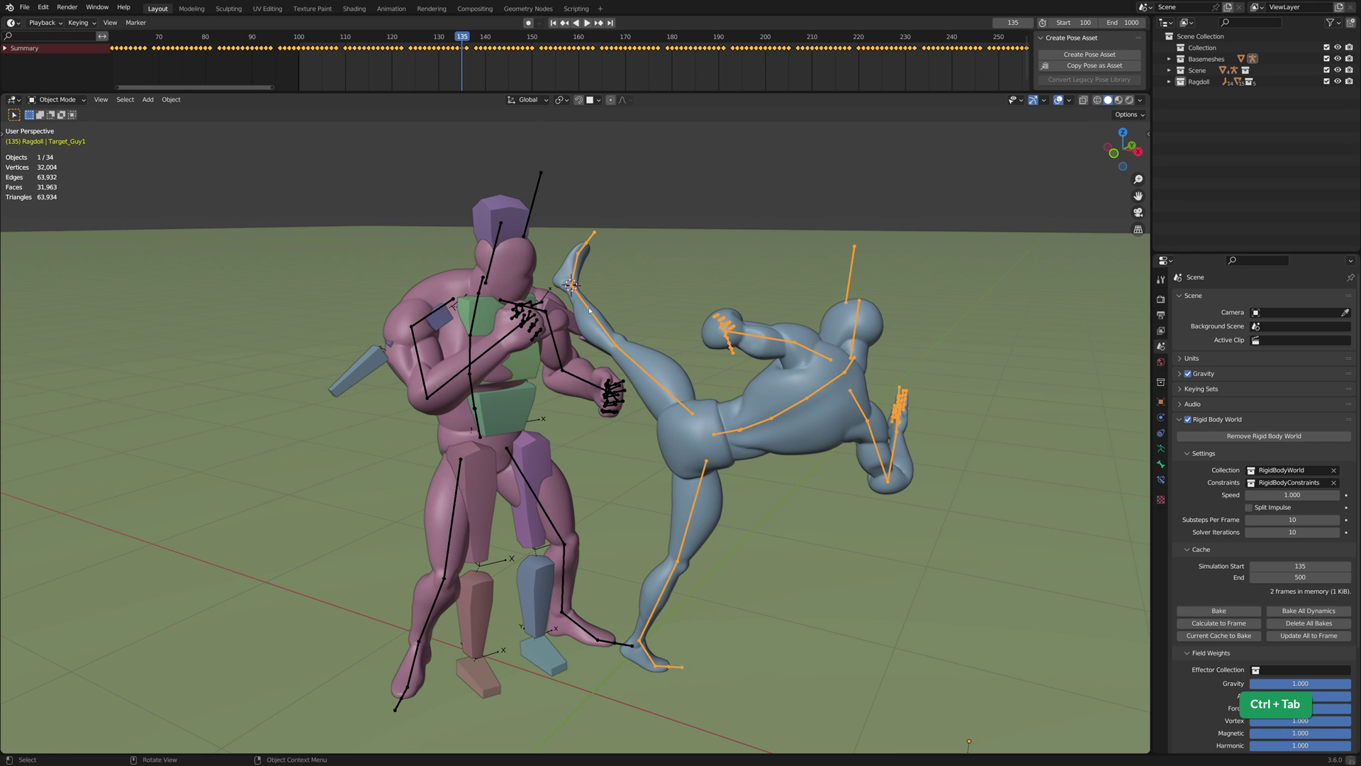
pyautogui.hotkey('shift', 'a')
pyautogui.moveTo(590, 309)
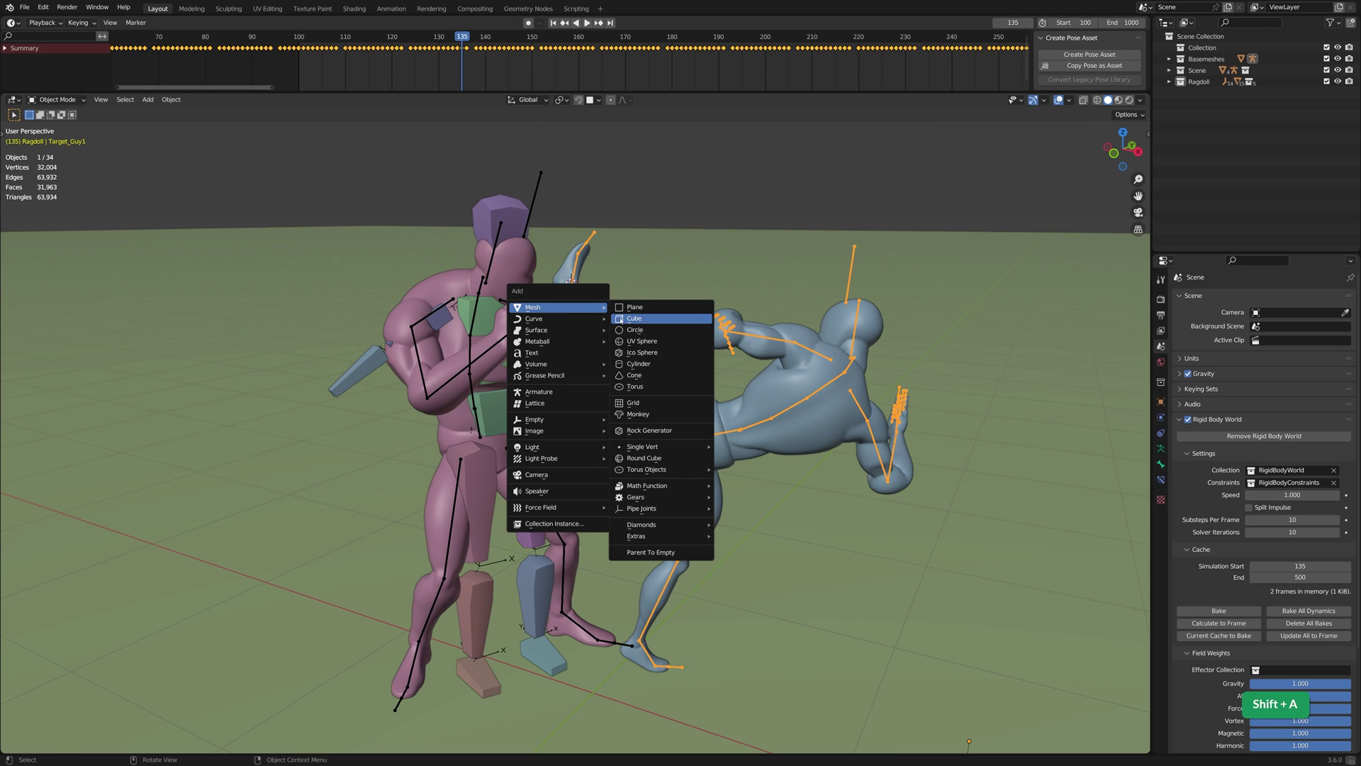
pyautogui.click(654, 321)
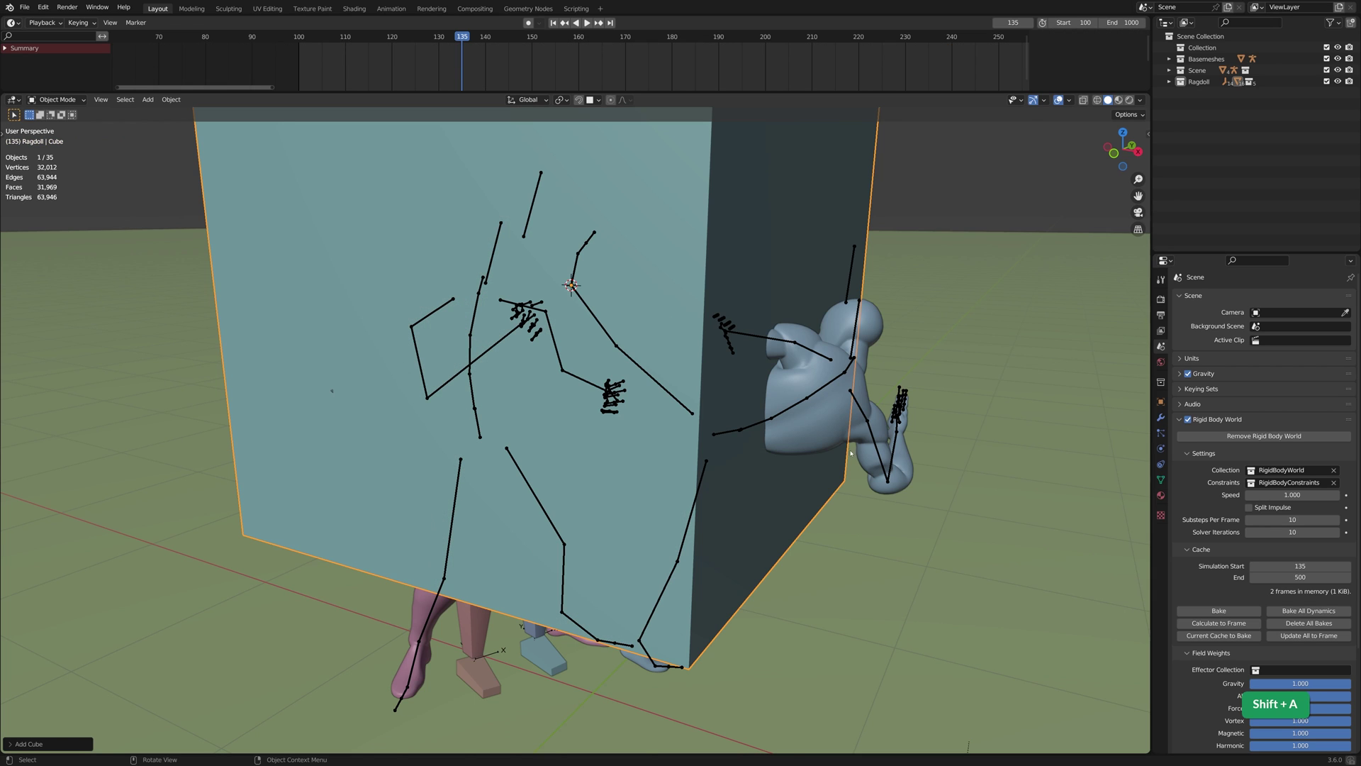
pyautogui.press('s')
pyautogui.click(622, 283)
# Give the cube rigid body physics of type Passive
pyautogui.click(1161, 447)
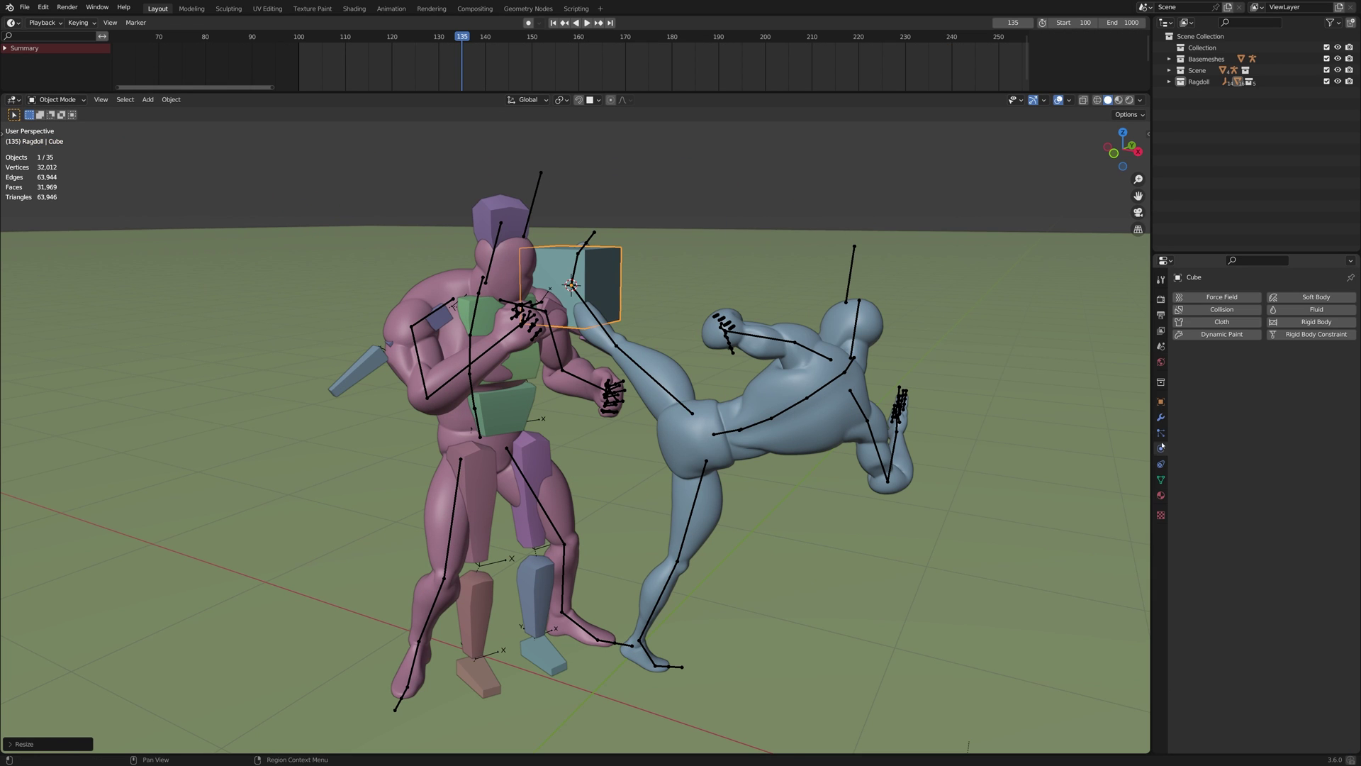
pyautogui.click(1285, 324)
pyautogui.click(1273, 371)
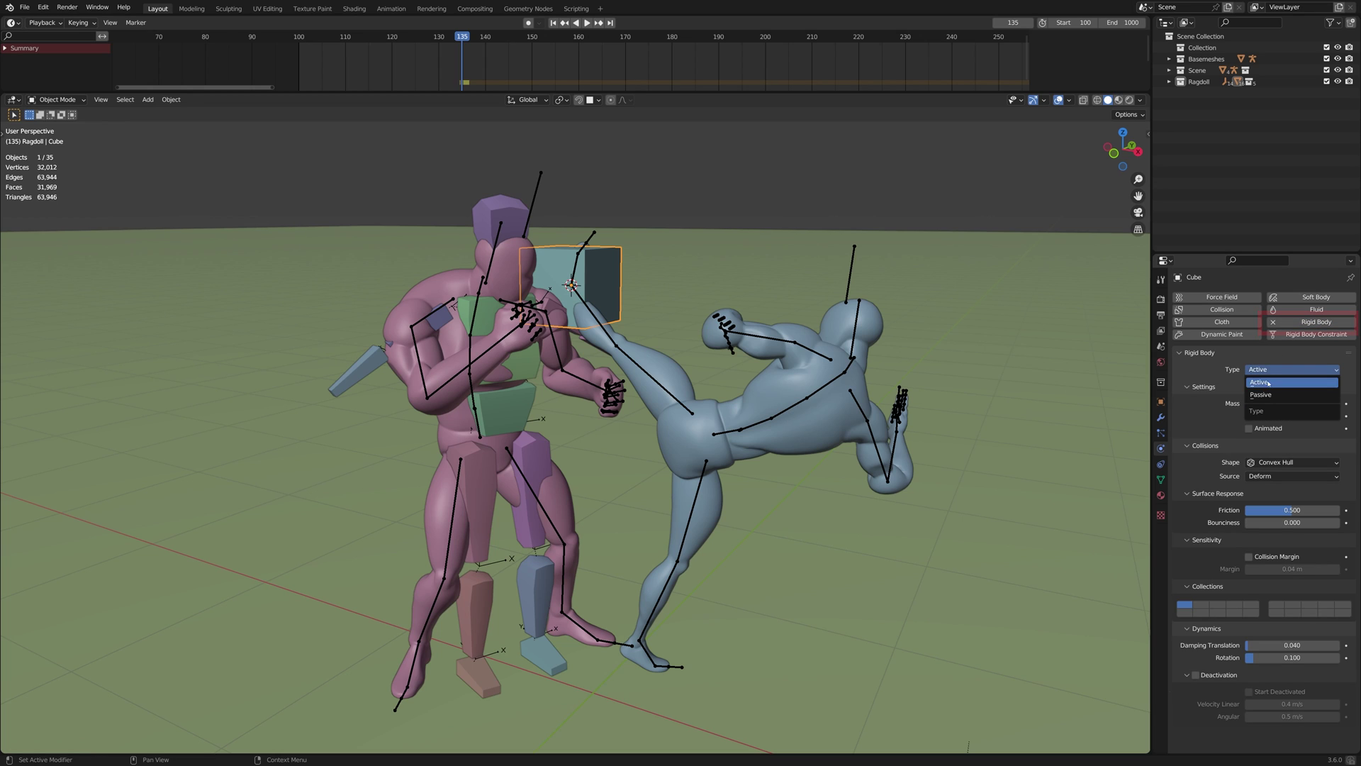
pyautogui.click(1266, 395)
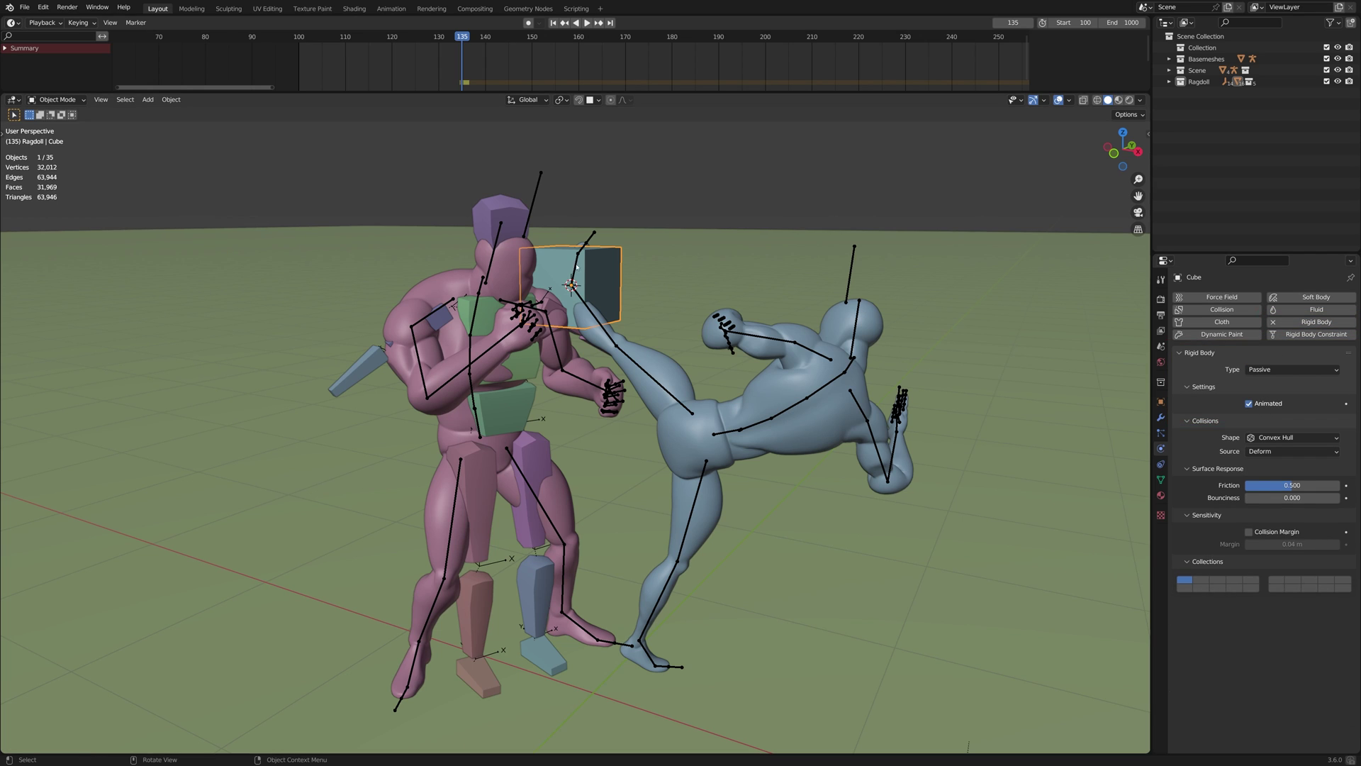
# Parent the cube to the kicking character's left foot bone using the Bone parent type
pyautogui.keyDown('shift'); pyautogui.click(577, 268); pyautogui.keyUp('shift')
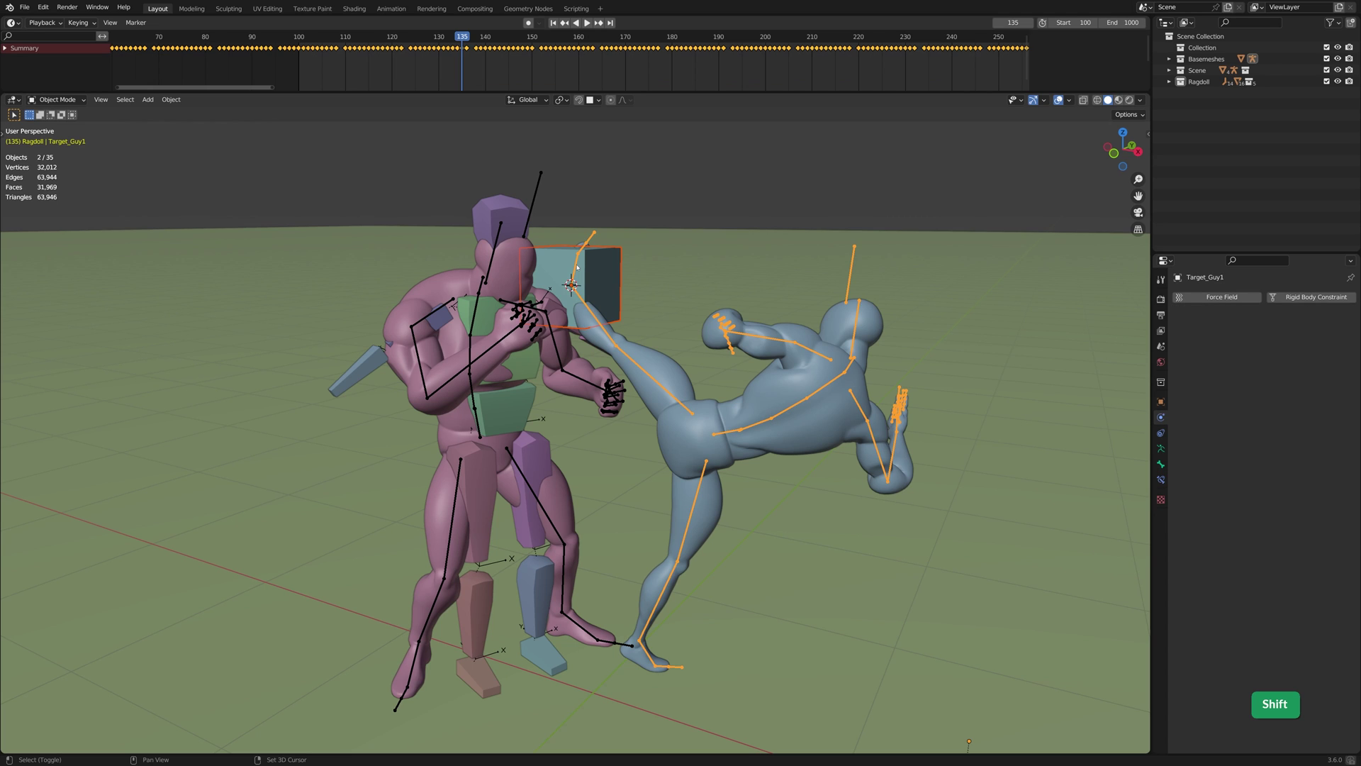
pyautogui.hotkey('ctrl', 'Tab')
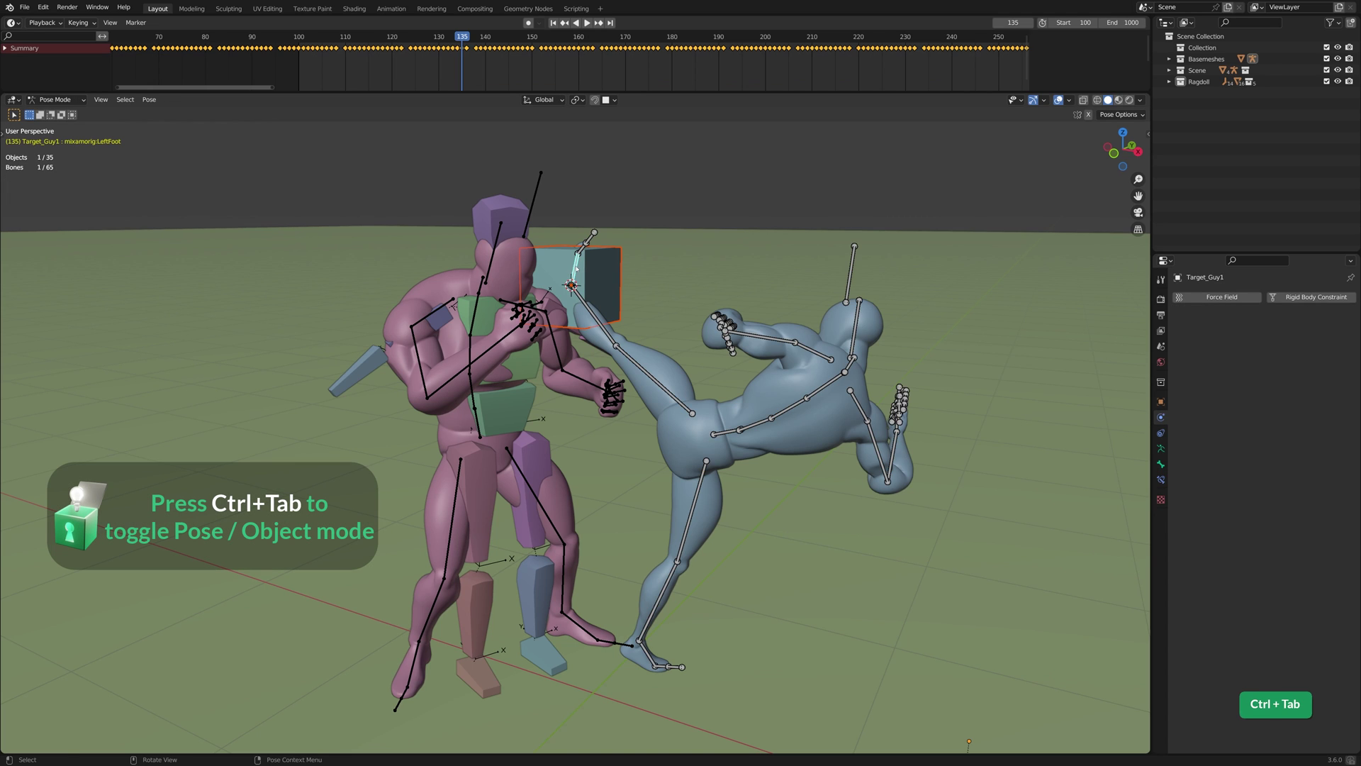
pyautogui.hotkey('ctrl', 'p')
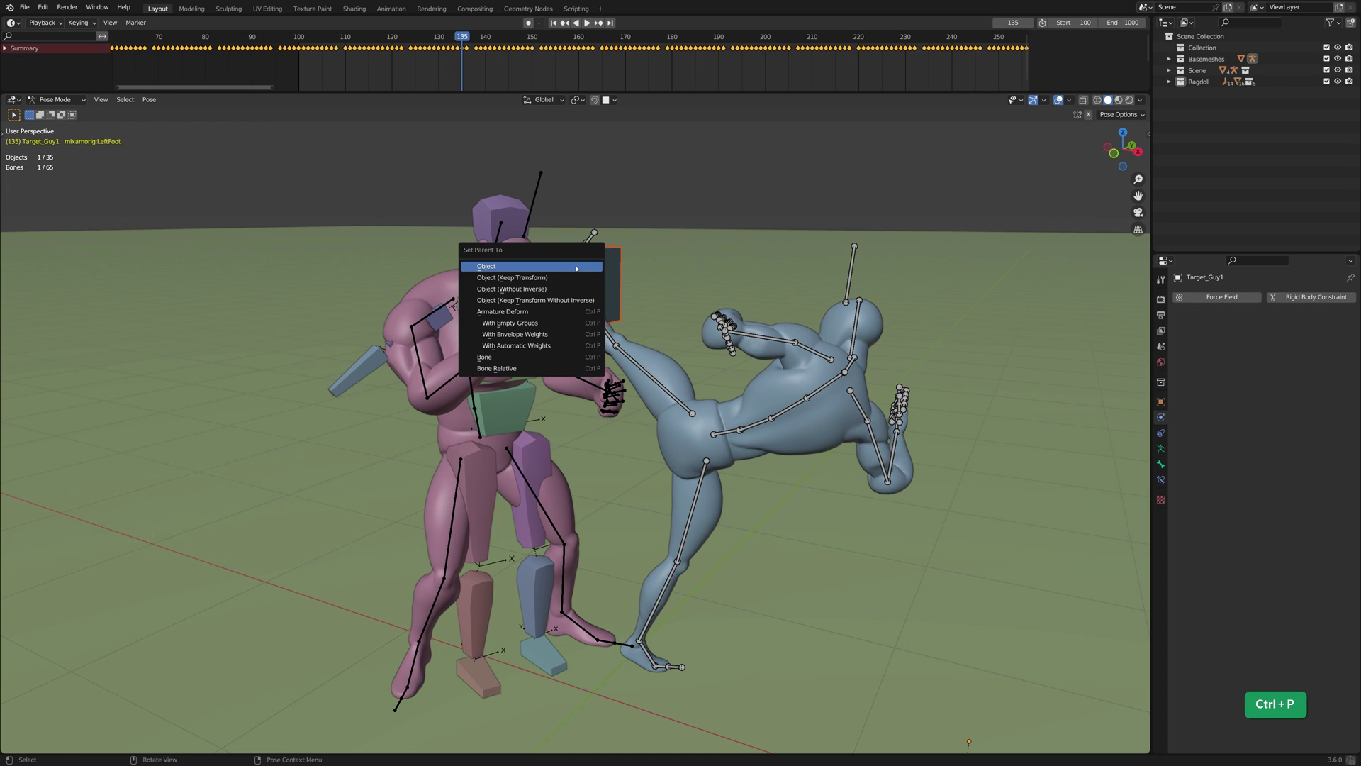
pyautogui.click(569, 356)
# Play and scrub through the simulation to review how the ragdoll reacts to the kick and the wall
pyautogui.hotkey('ctrl', 'shift', 'space')
pyautogui.moveTo(364, 47); pyautogui.dragTo(457, 60)
pyautogui.click(1160, 346)
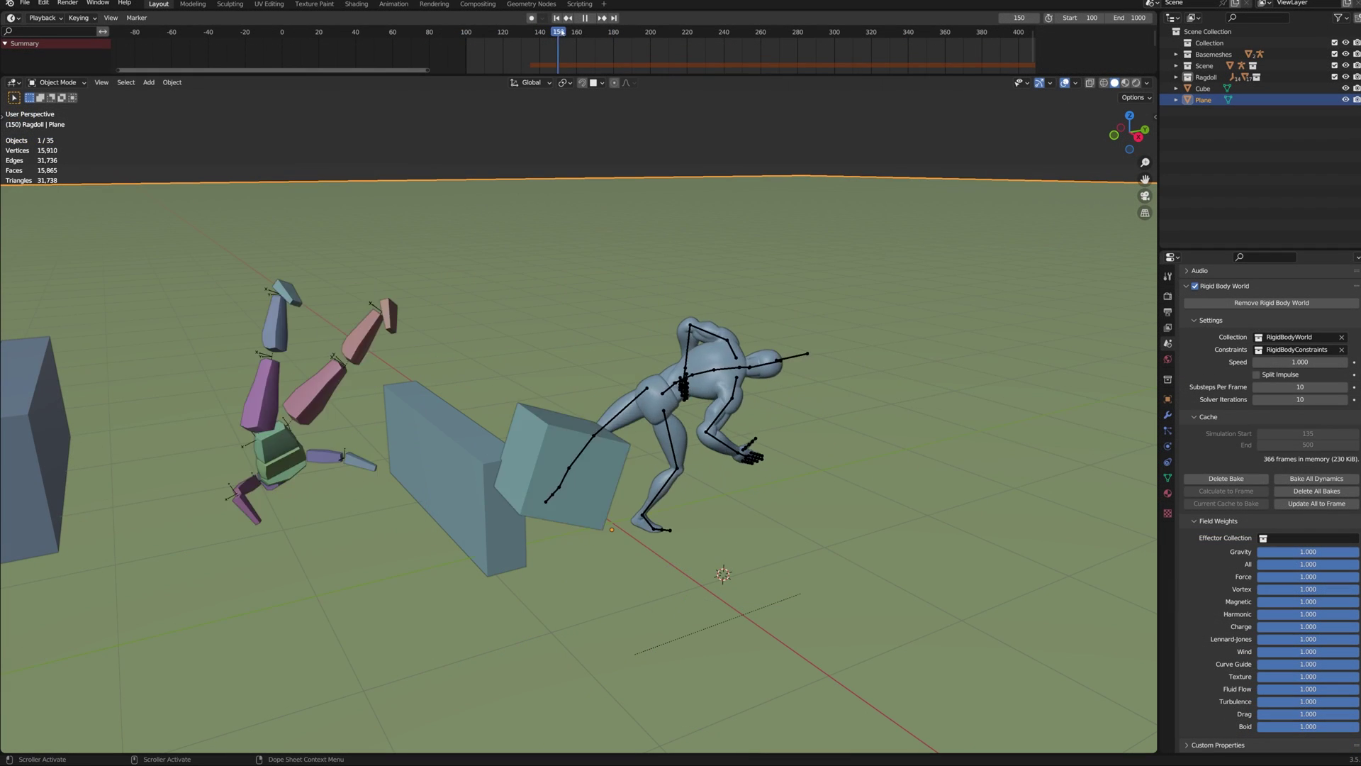
pyautogui.moveTo(562, 32); pyautogui.dragTo(504, 46)
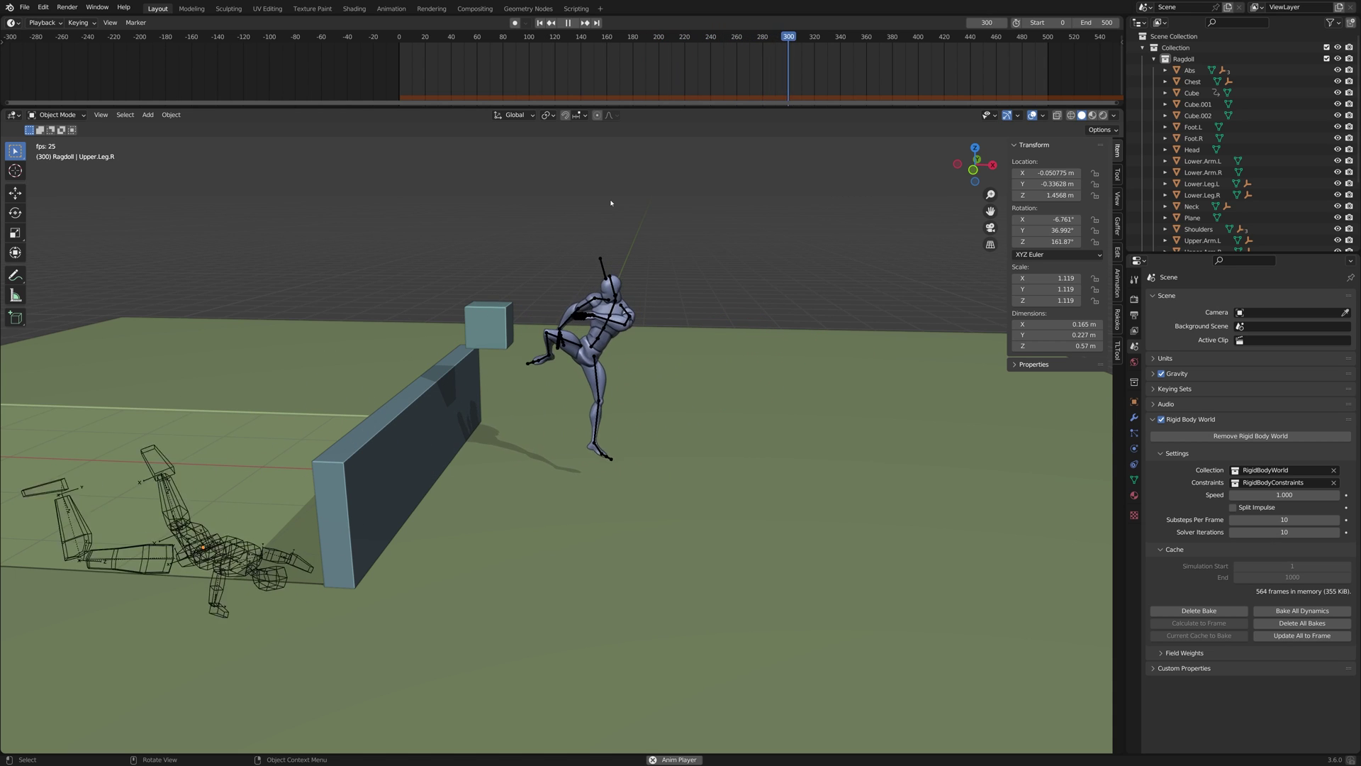
pyautogui.click(567, 23)
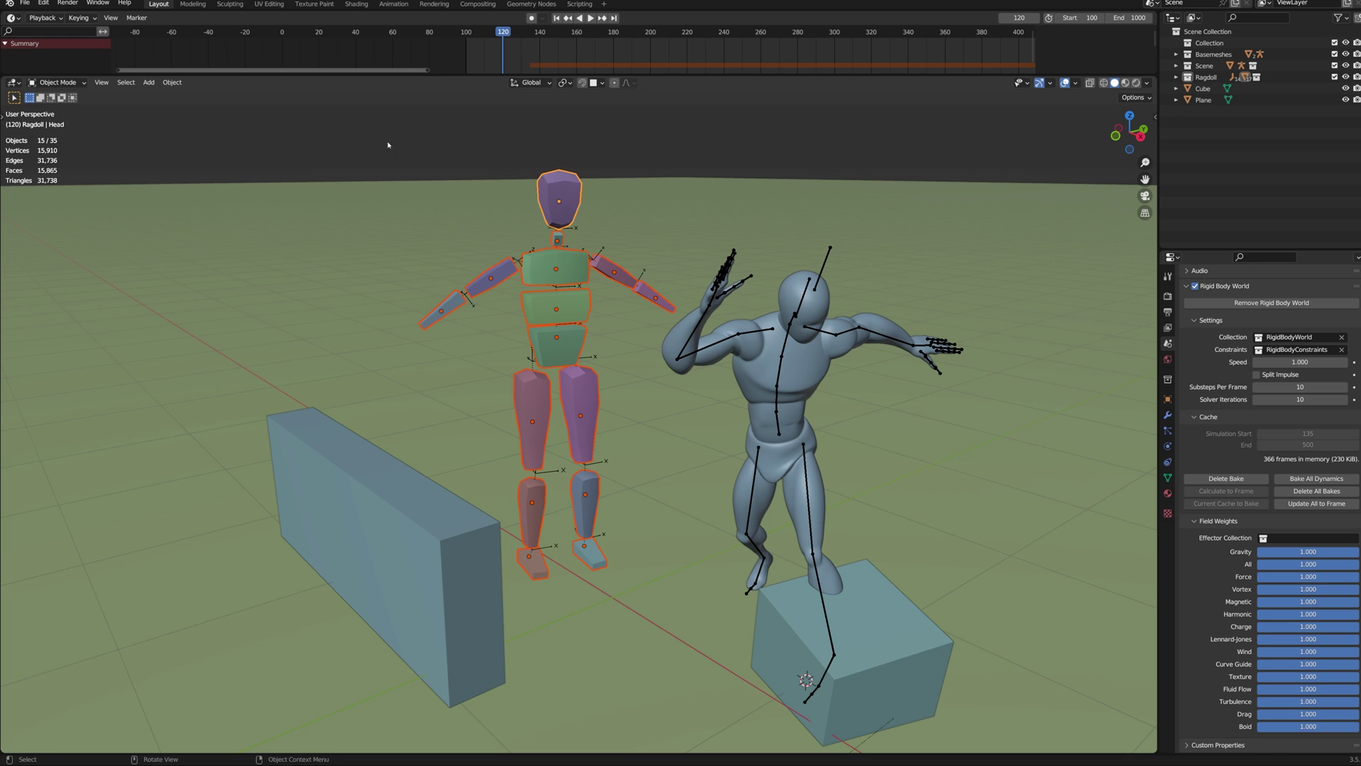
# Bake the ragdoll parts' rigid body motion to keyframes from frame 100 to 1000 with frame step 1, and play it back
pyautogui.click(172, 83)
pyautogui.moveTo(204, 389)
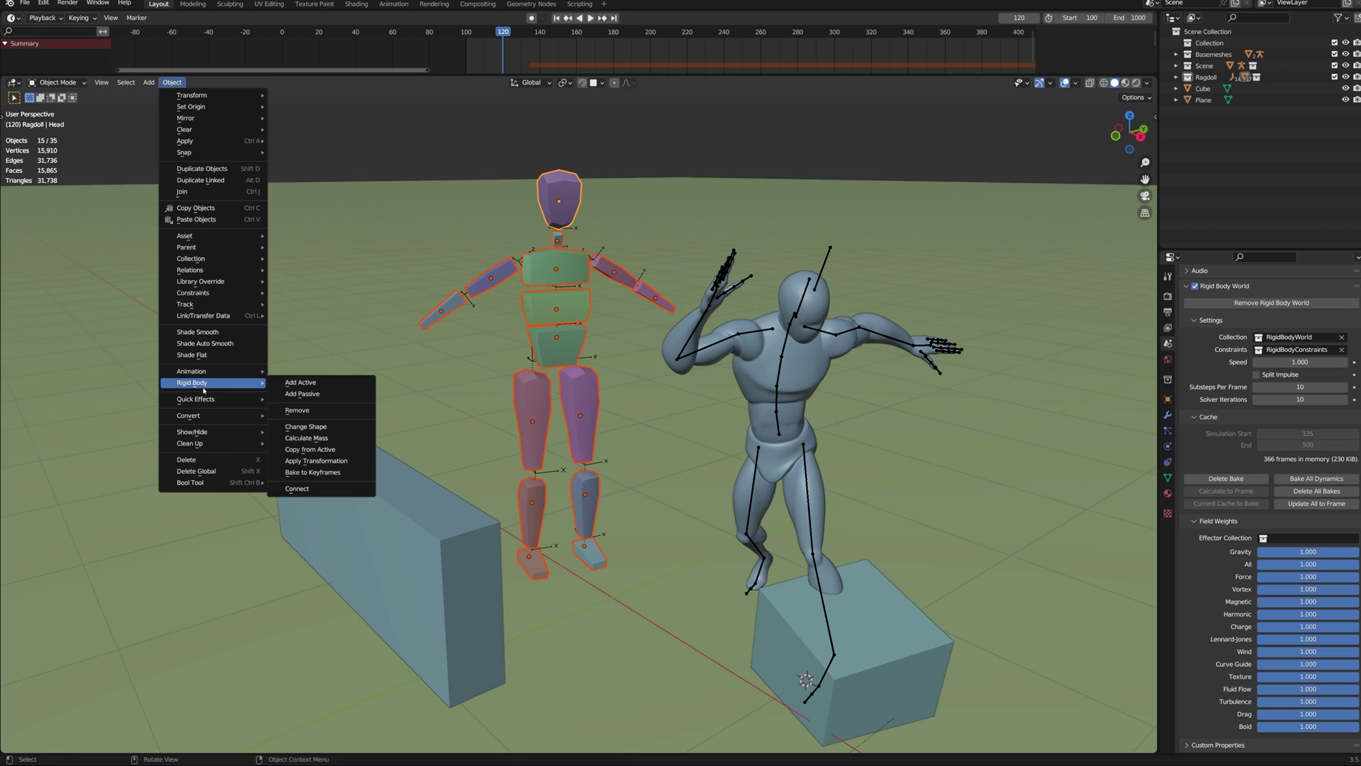
pyautogui.click(343, 472)
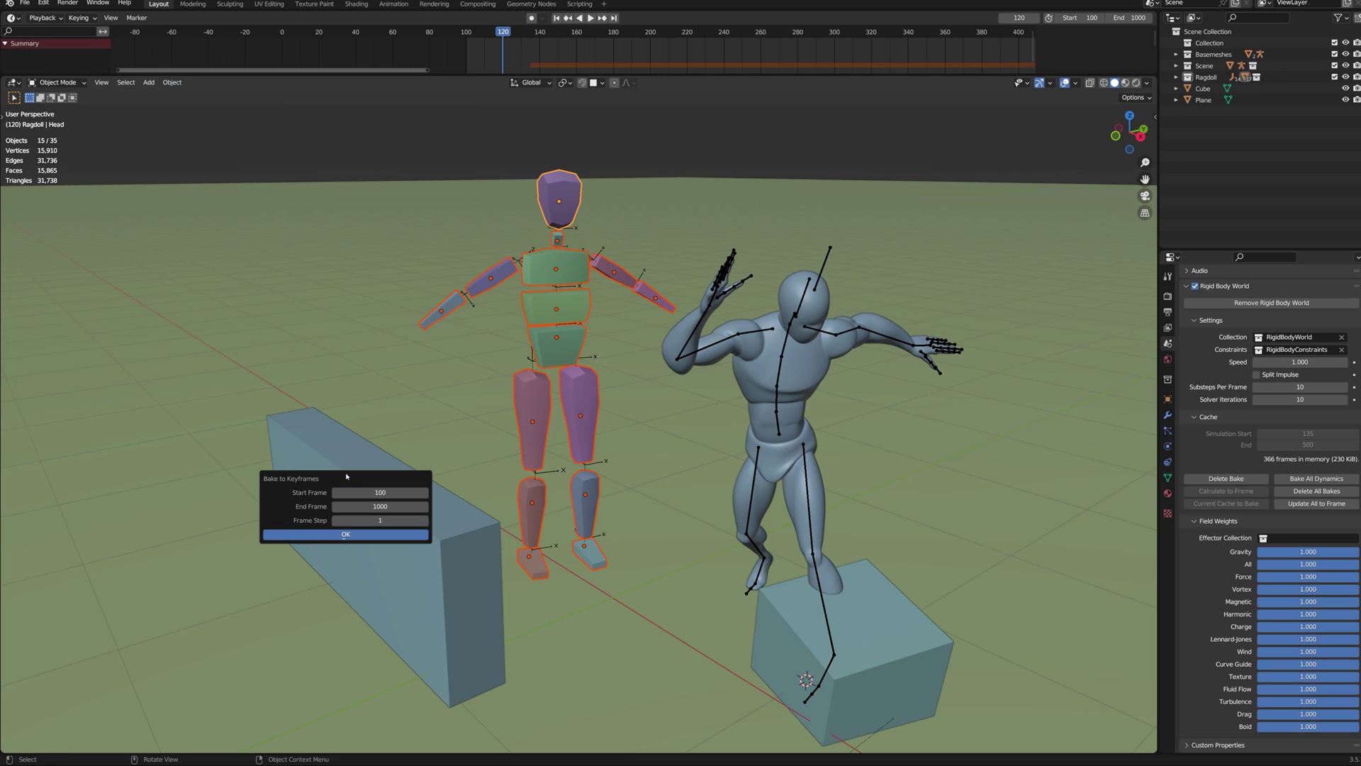
pyautogui.click(354, 536)
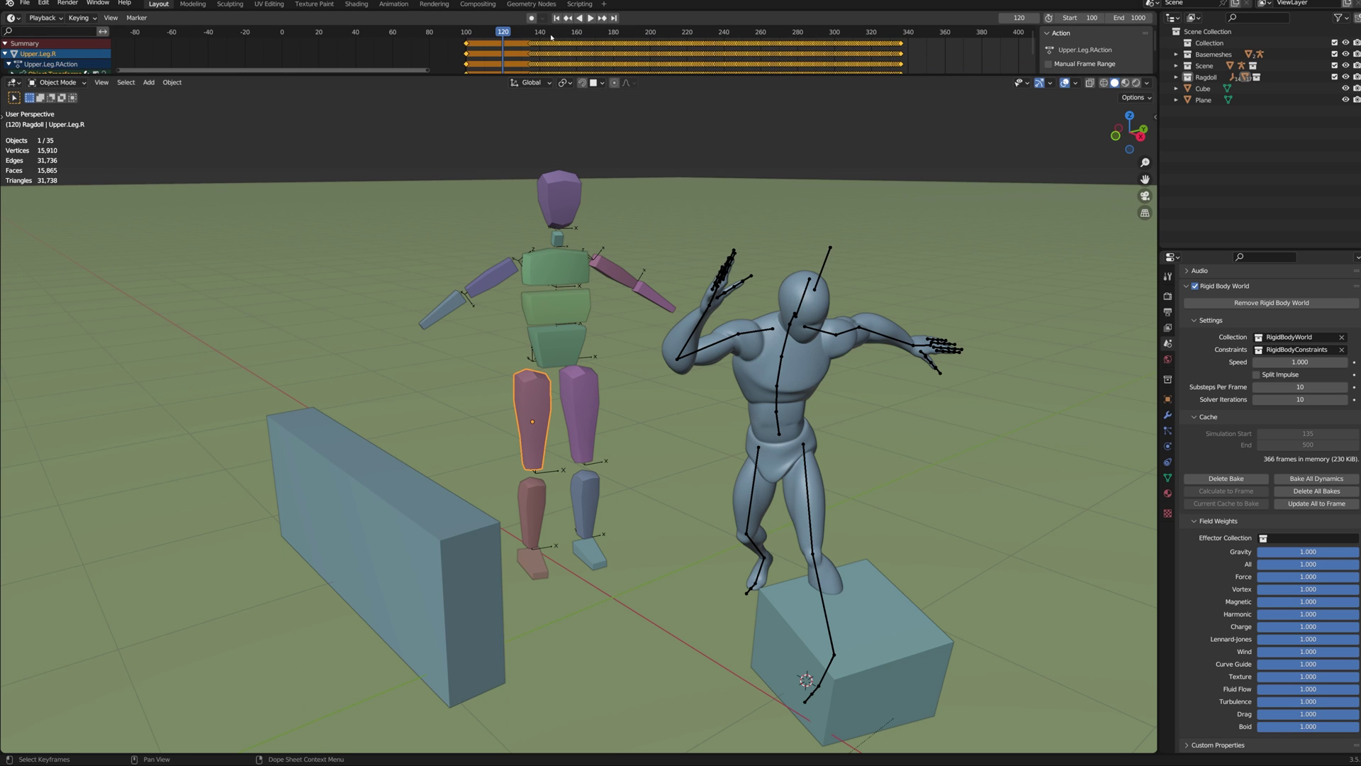
pyautogui.press('space')
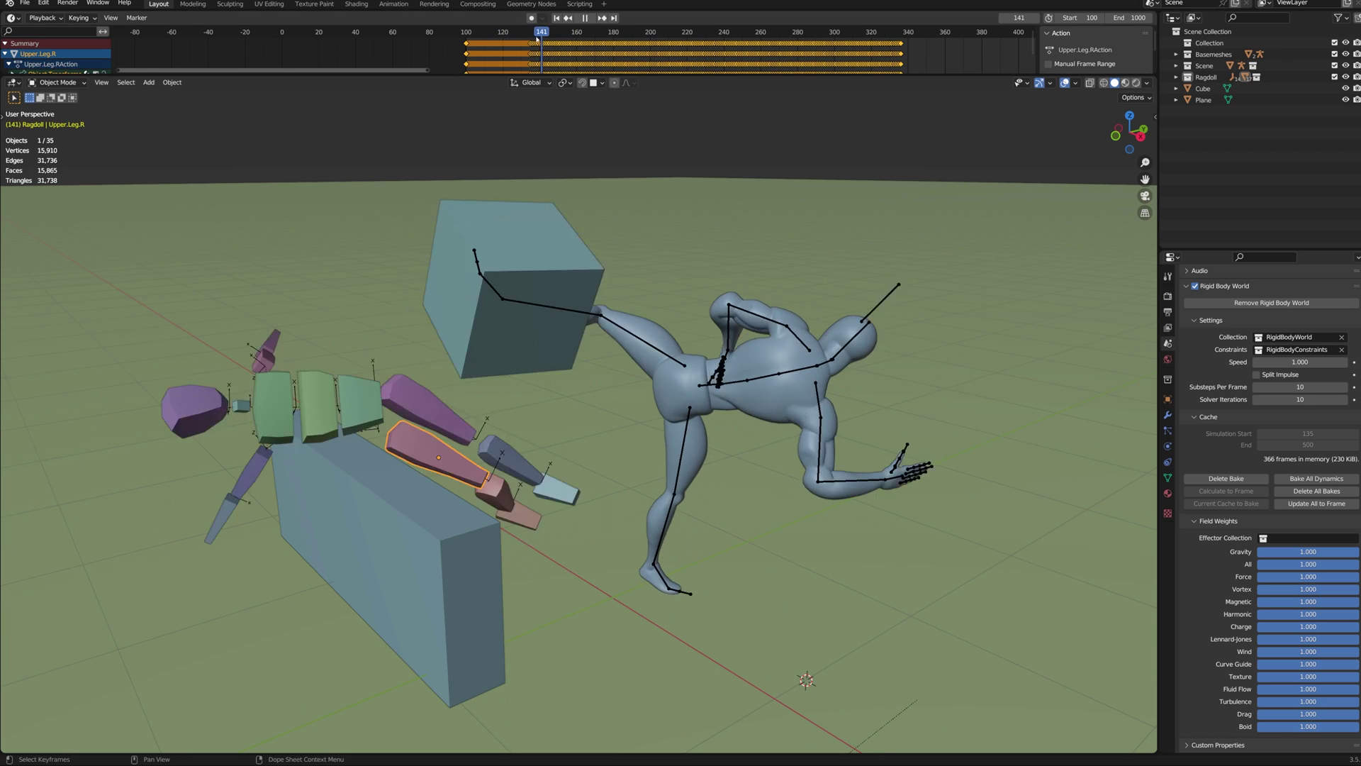
pyautogui.moveTo(535, 39); pyautogui.dragTo(495, 43)
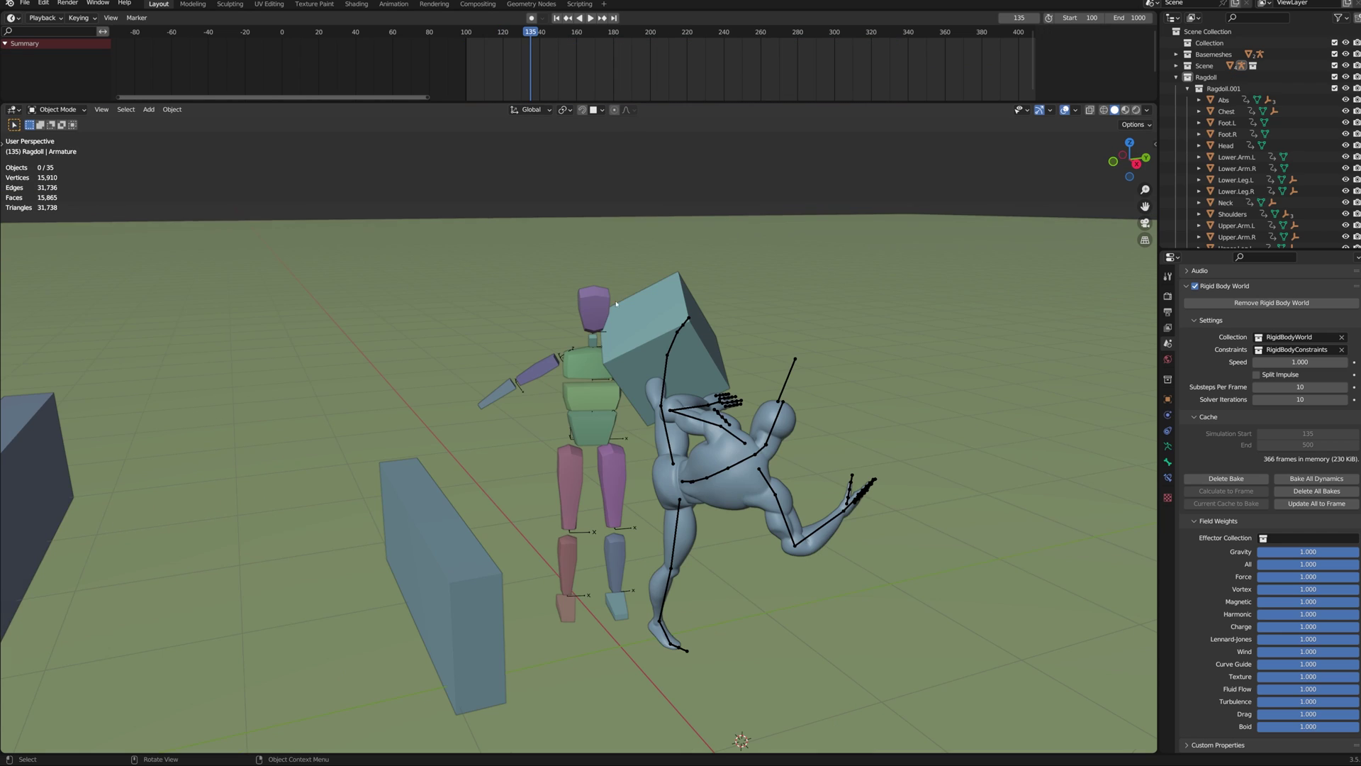
# Delete the cube on the kicking foot and step between frames 135 and 136 to check the impact timing
pyautogui.click(647, 320)
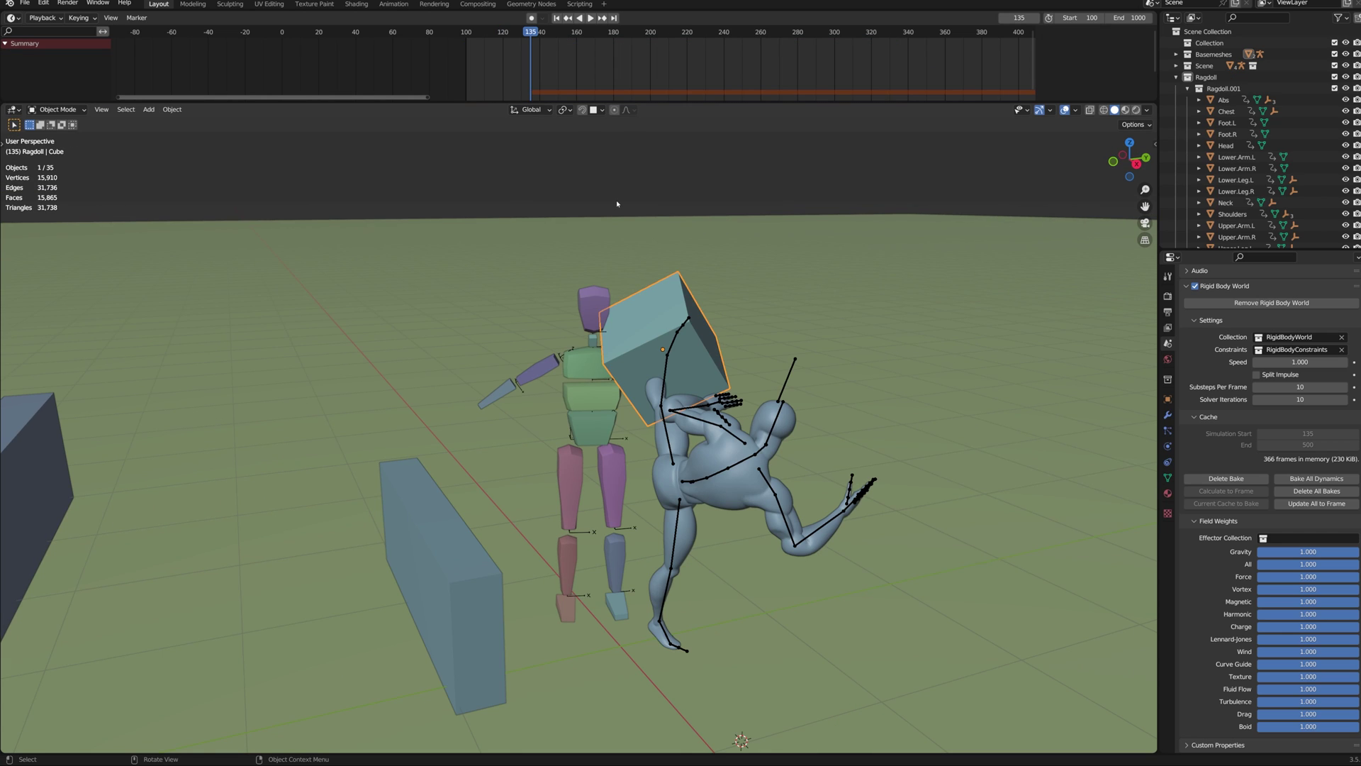
pyautogui.press('Delete')
pyautogui.scroll(2, 686, 322)
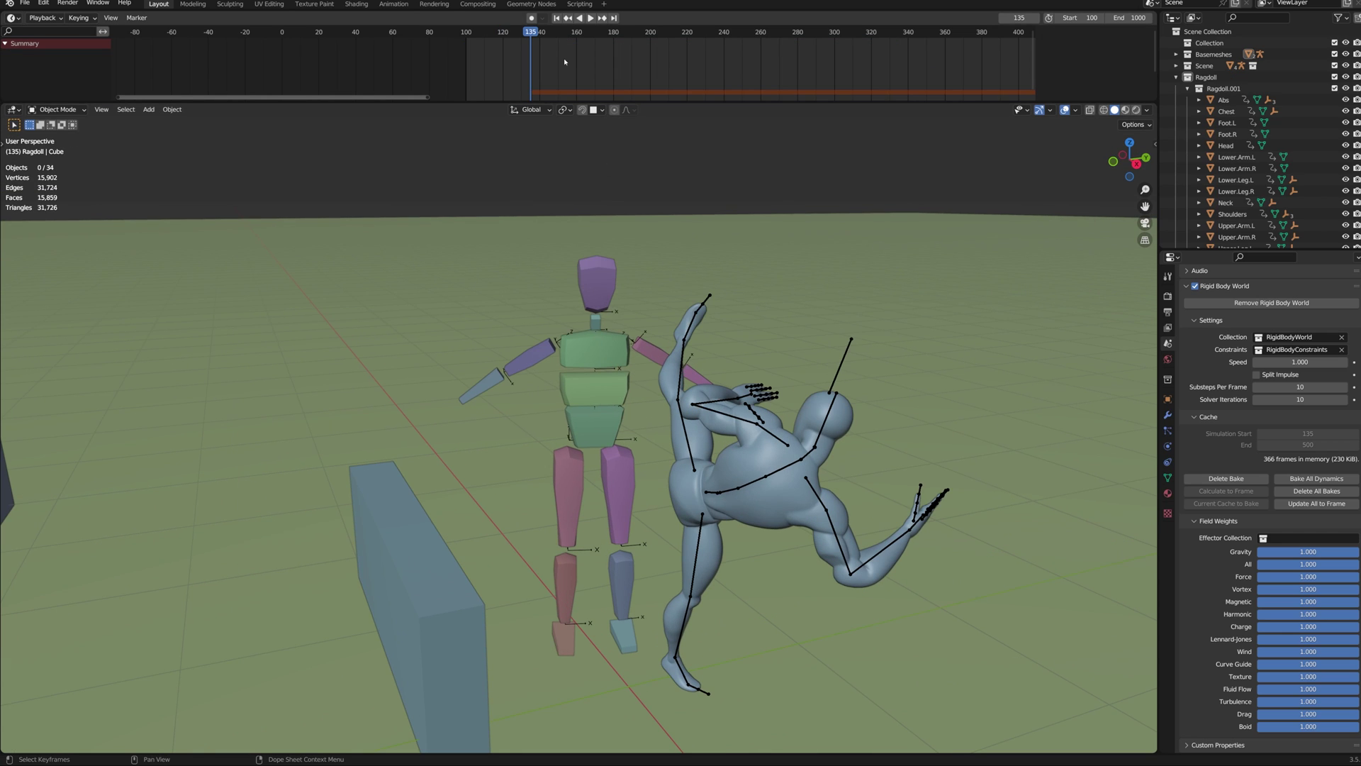
pyautogui.press('Right')
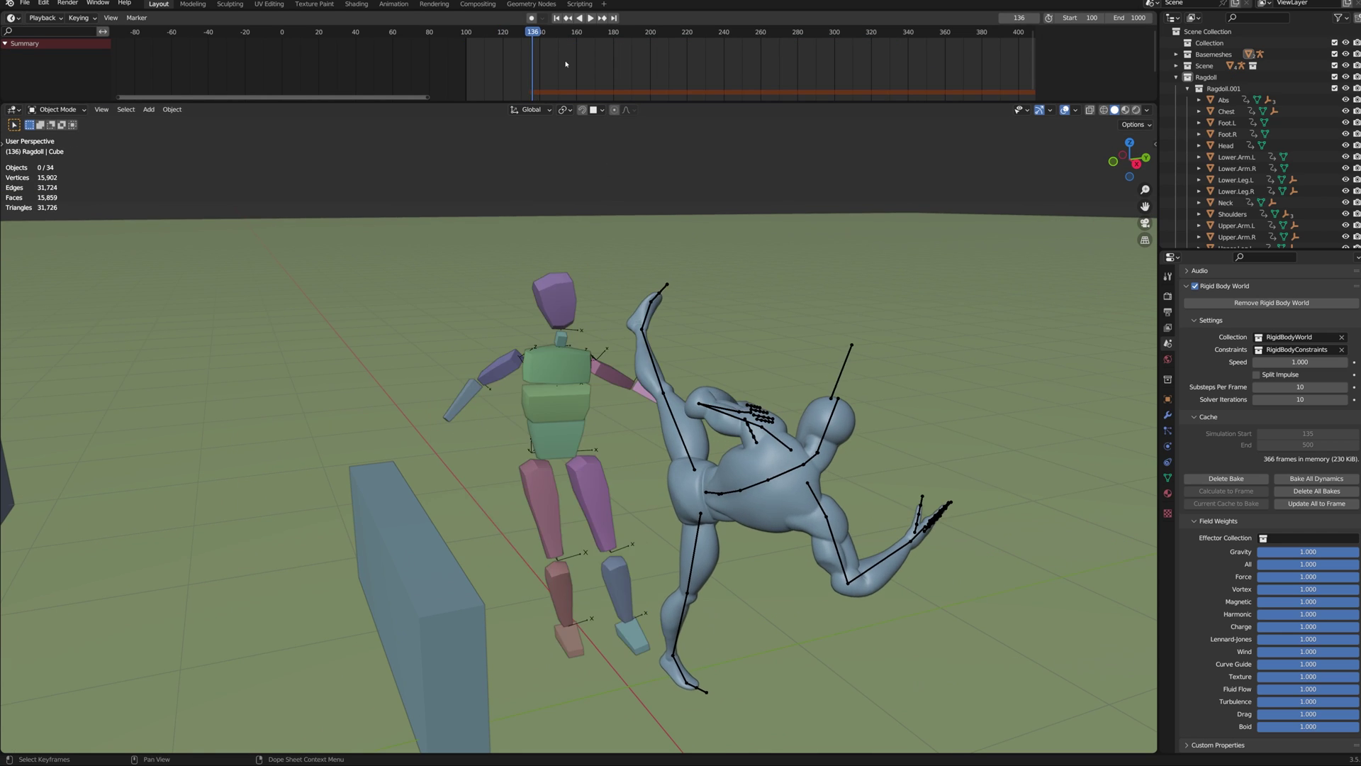
pyautogui.press('Left')
pyautogui.press('Right')
# Select all objects in the Ragdoll collection, shift their baked keyframes two frames later, and check the new impact timing
pyautogui.click(565, 290)
pyautogui.click(1177, 77)
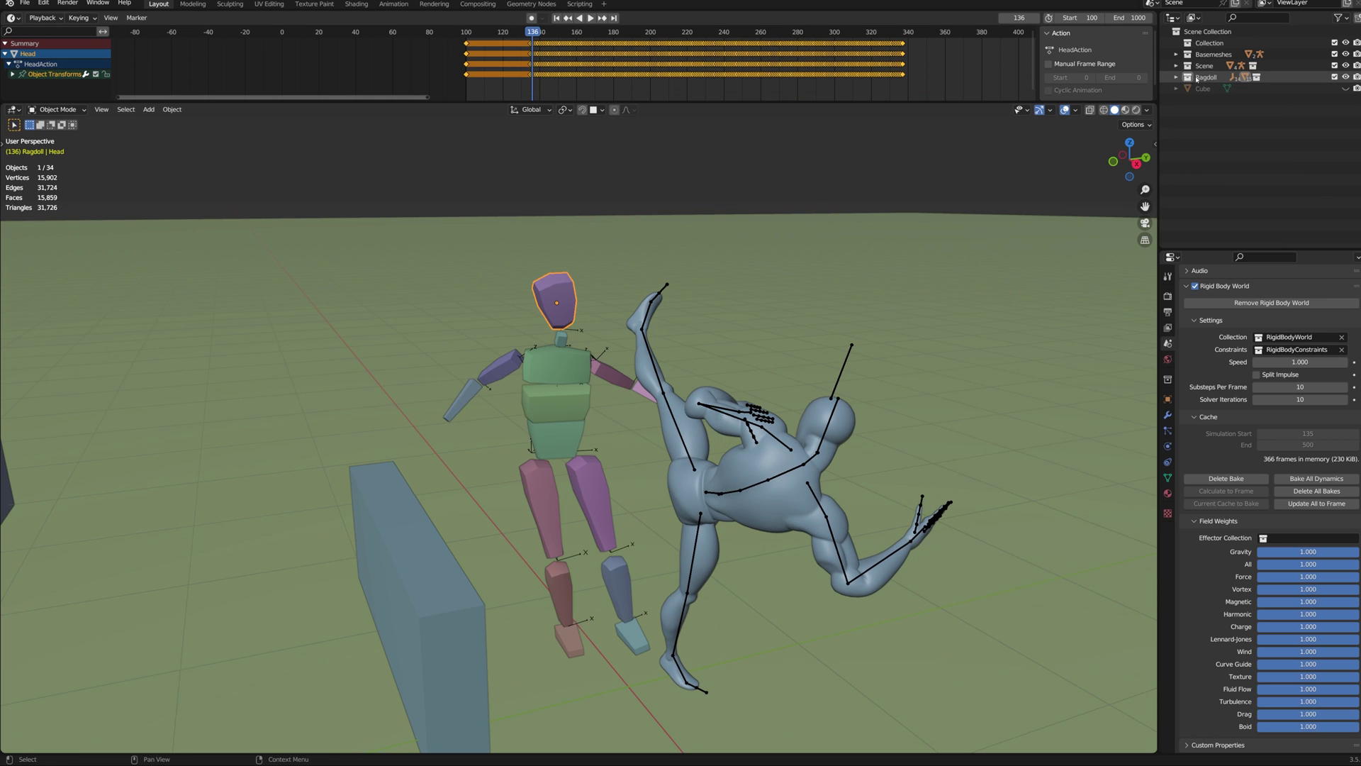
pyautogui.rightClick(1197, 78)
pyautogui.click(1180, 119)
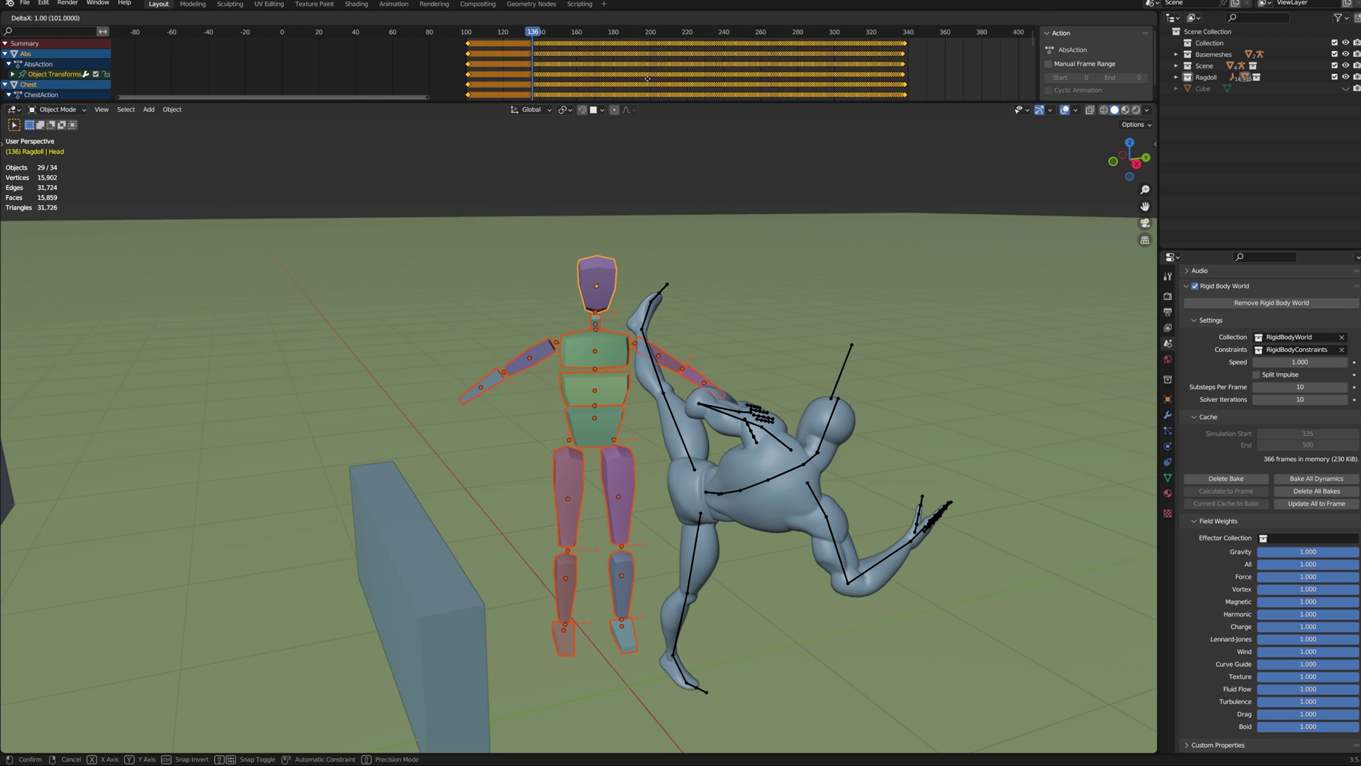
pyautogui.press('Right')
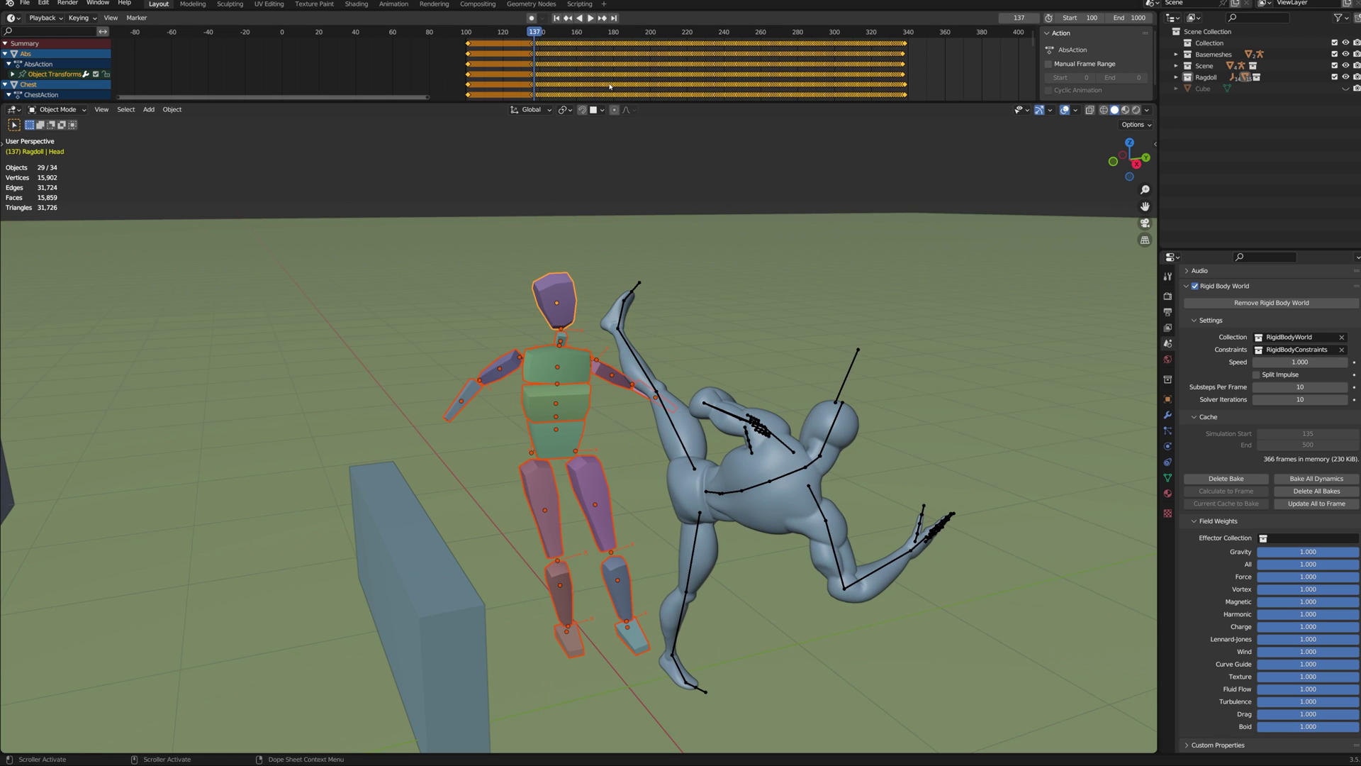
pyautogui.click(609, 83)
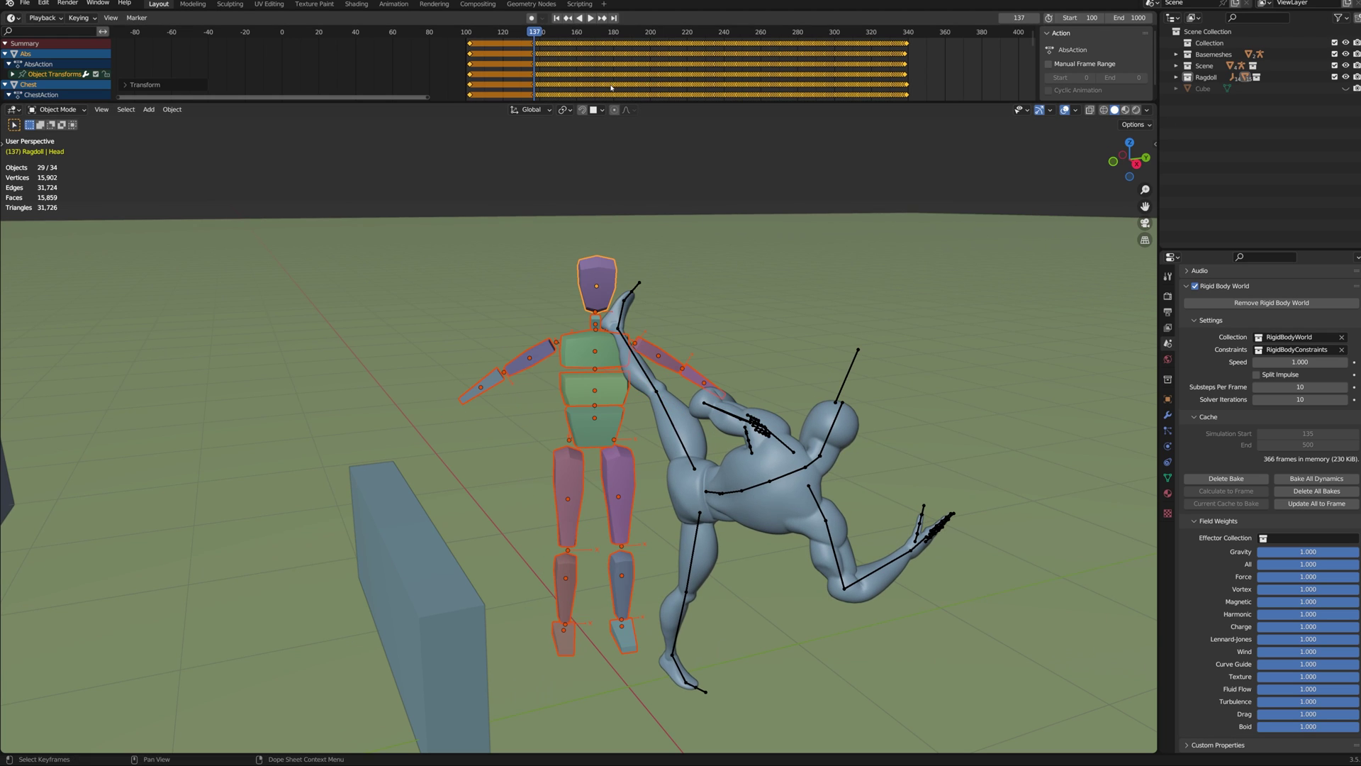
pyautogui.press('Left')
pyautogui.press('Left')
pyautogui.press('Left')
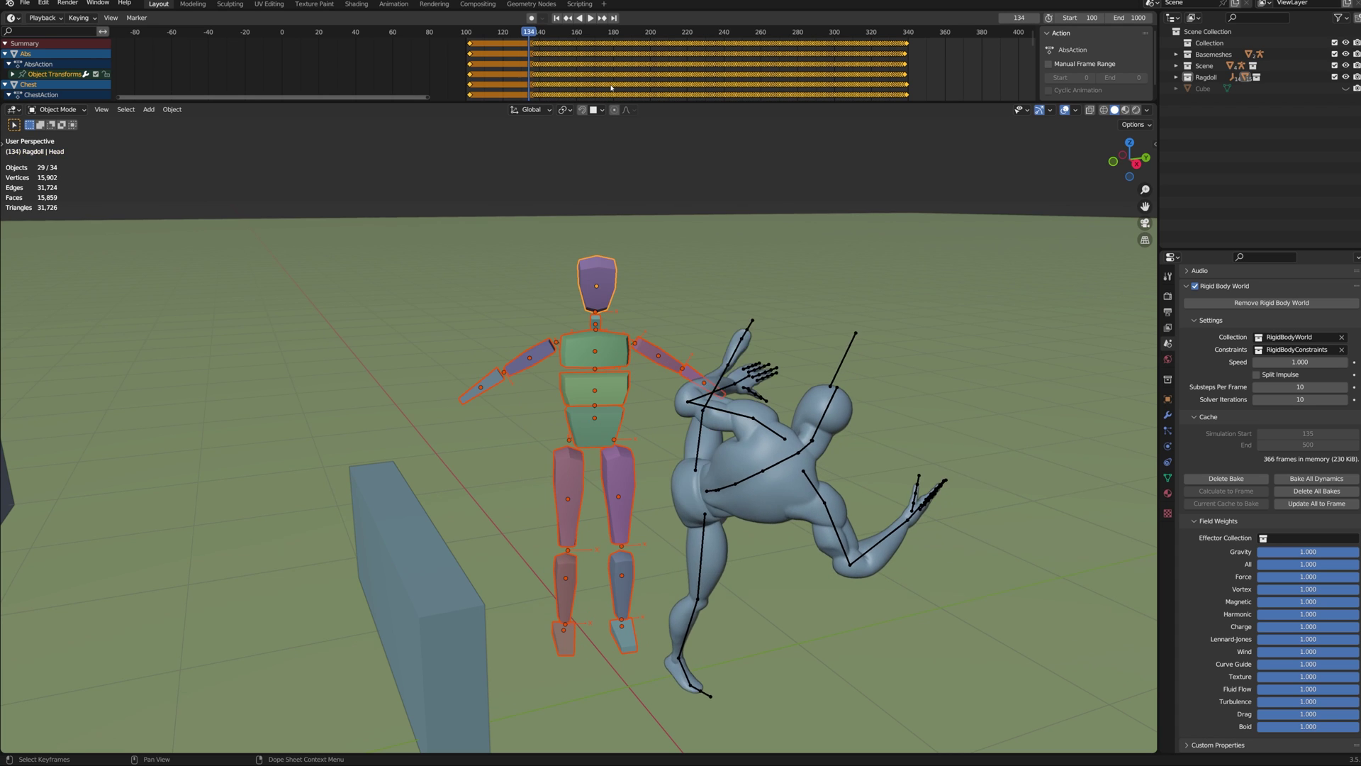
pyautogui.press('space')
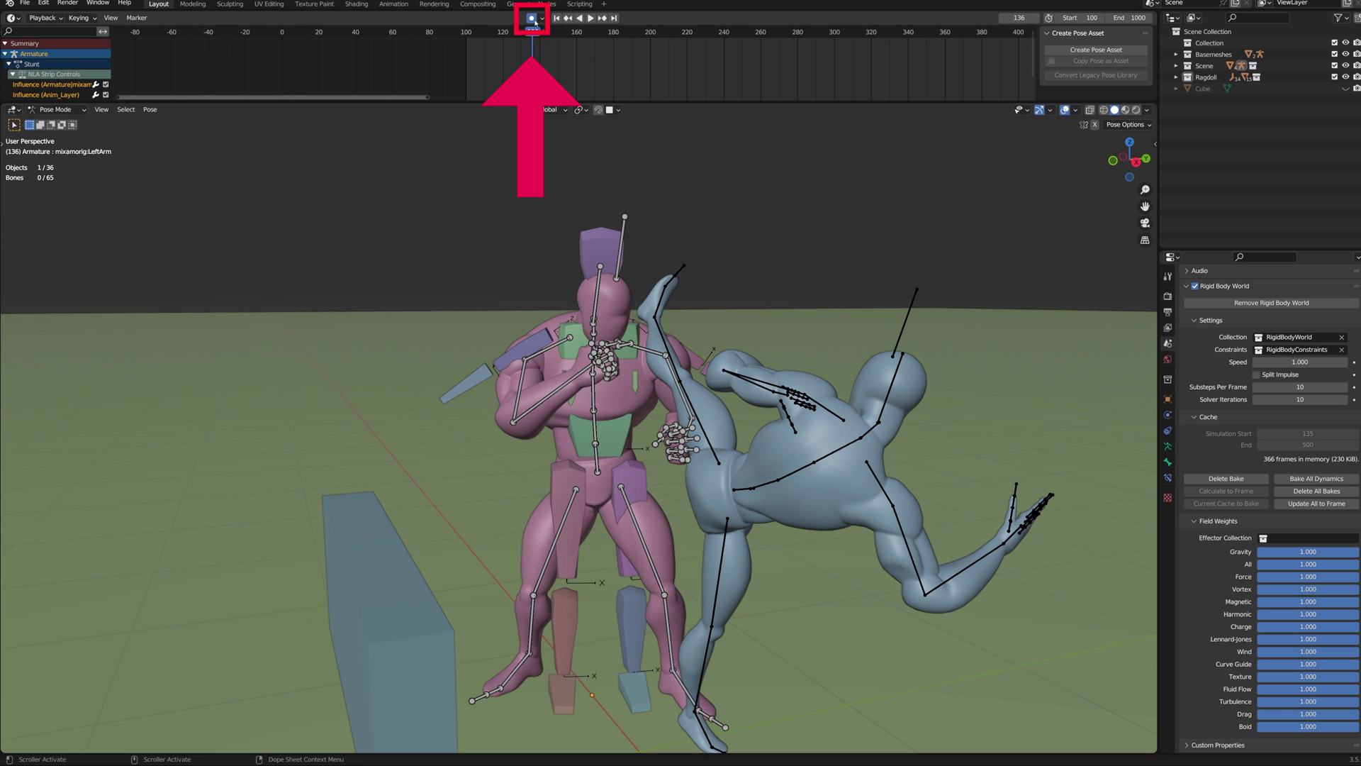
# Insert a Location & Rotation keyframe on all bones of the pink character at frame 136
pyautogui.press('a')
pyautogui.press('i')
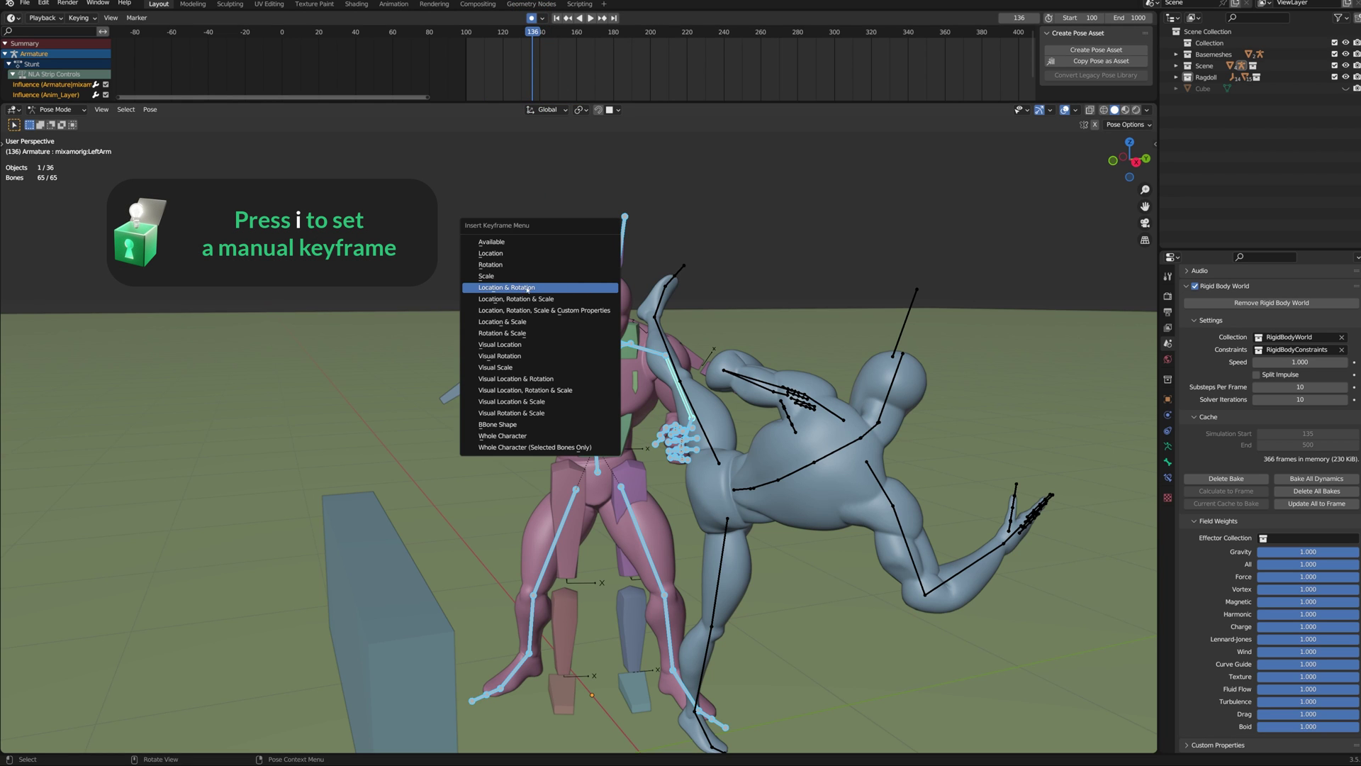
pyautogui.click(557, 287)
# At frame 140, move the pink character's hips bone onto the ragdoll's pelvis and rotate it to match
pyautogui.press('space')
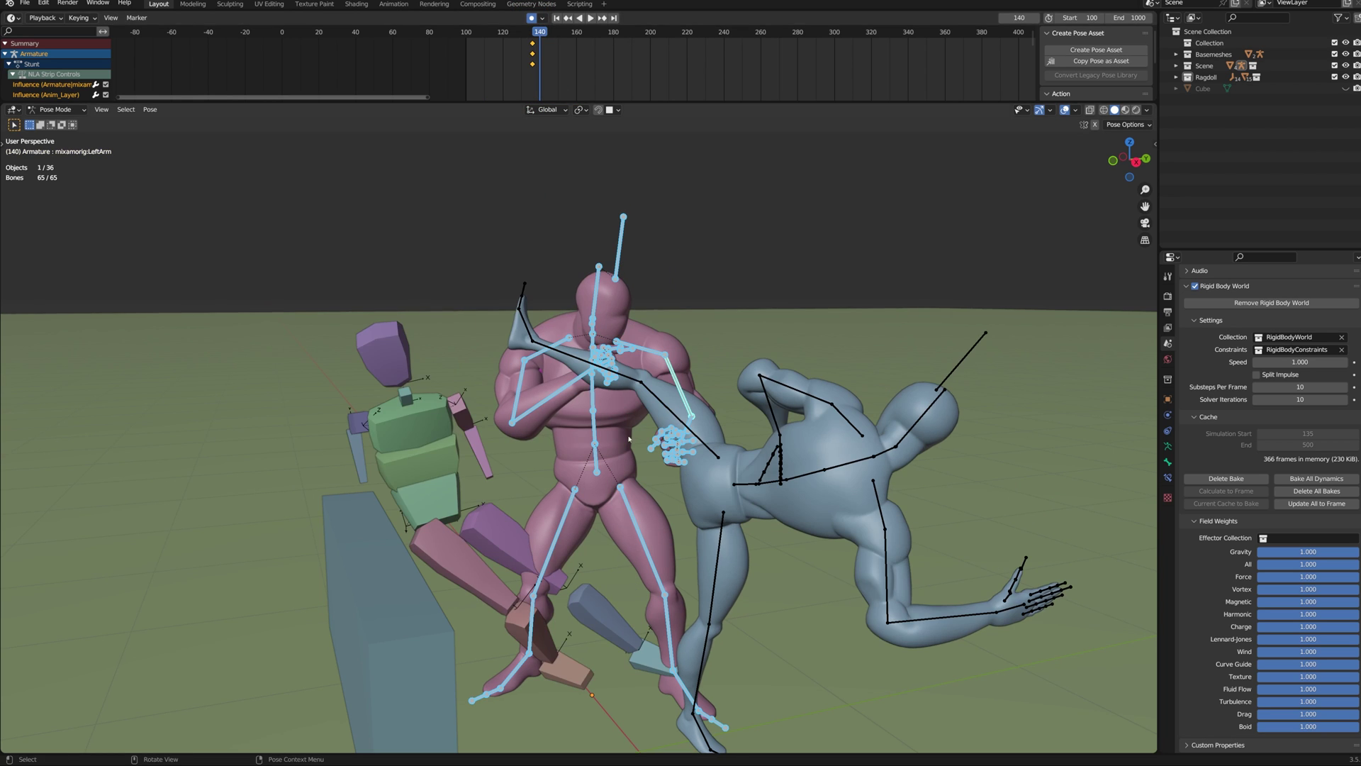
pyautogui.click(599, 463)
pyautogui.press('g')
pyautogui.click(441, 501)
pyautogui.moveTo(447, 498); pyautogui.dragTo(397, 426, button='middle')
pyautogui.press('r')
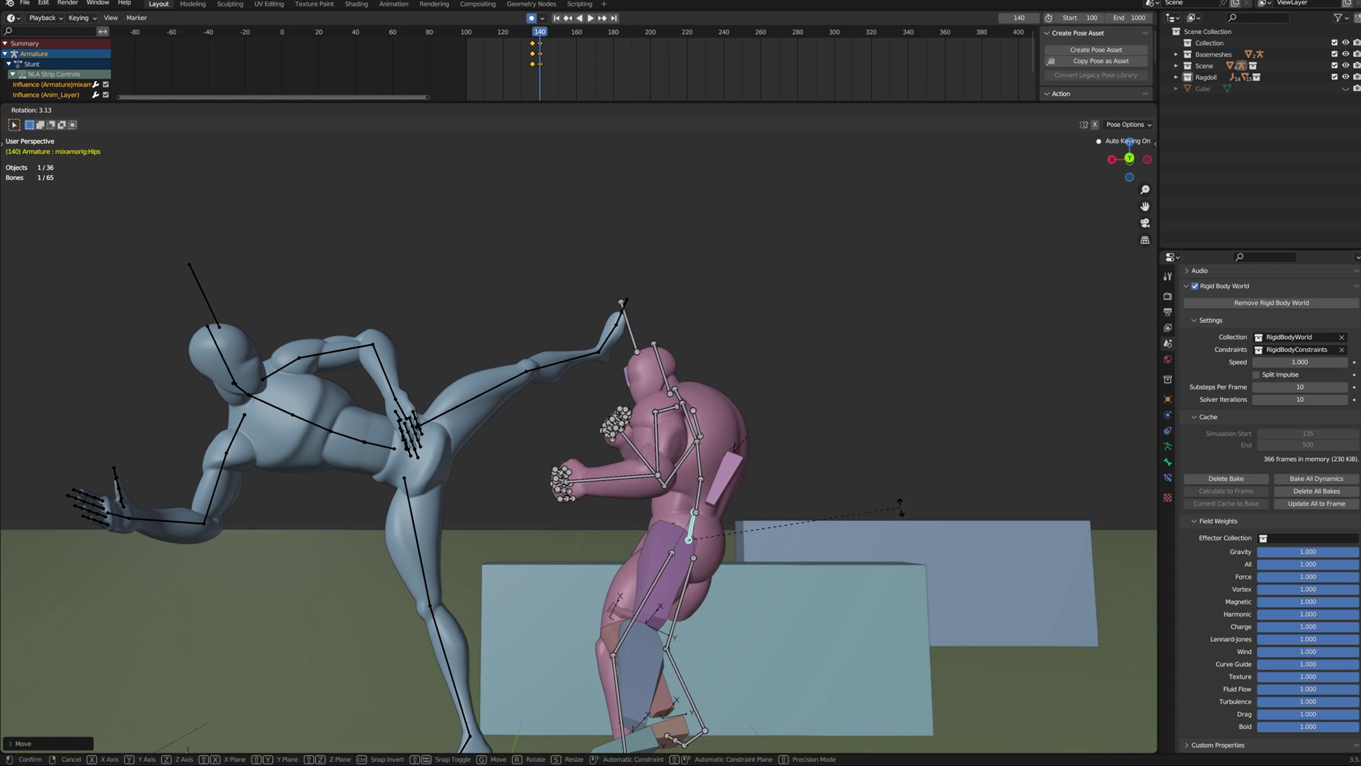
pyautogui.click(879, 582)
# Refine the hips rotation from another viewing angle so the body tilts like the ragdoll
pyautogui.moveTo(877, 581); pyautogui.dragTo(971, 613, button='middle')
pyautogui.press('r')
pyautogui.click(679, 377)
pyautogui.press('r')
pyautogui.press('r')
pyautogui.click(467, 486)
pyautogui.moveTo(540, 34); pyautogui.dragTo(540, 42)
# Rotate the pink character's leg bones to roughly follow the ragdoll's legs at frame 140
pyautogui.moveTo(568, 397); pyautogui.dragTo(820, 344, button='middle')
pyautogui.click(638, 461)
pyautogui.press('r')
pyautogui.click(681, 490)
pyautogui.press('r')
pyautogui.click(542, 397)
pyautogui.click(460, 528)
pyautogui.press('r')
pyautogui.click(453, 567)
# Rotate the right thigh and lower leg bones to line up with the ragdoll's right leg
pyautogui.click(603, 425)
pyautogui.press('r')
pyautogui.press('r')
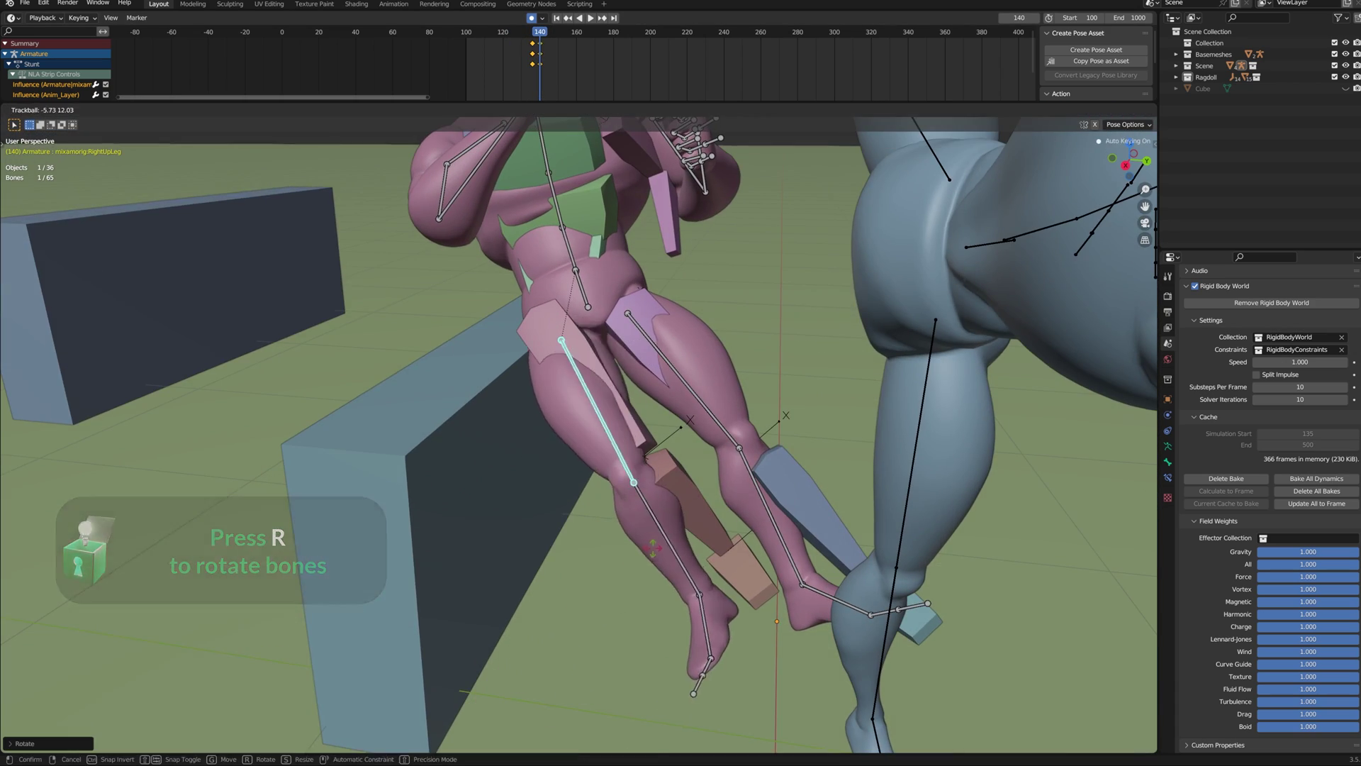
pyautogui.click(658, 548)
pyautogui.click(661, 546)
pyautogui.press('r')
pyautogui.moveTo(661, 546); pyautogui.dragTo(737, 489, button='middle')
pyautogui.click(673, 510)
# Rotate the pink character's upper-body bones to follow the ragdoll's torso and arms at frame 140
pyautogui.click(570, 326)
pyautogui.moveTo(560, 326); pyautogui.dragTo(497, 365, button='middle')
pyautogui.press('r')
pyautogui.click(709, 336)
pyautogui.click(670, 405)
pyautogui.press('r')
pyautogui.click(633, 301)
pyautogui.press('r')
pyautogui.click(641, 294)
pyautogui.moveTo(641, 295); pyautogui.dragTo(787, 304, button='middle')
pyautogui.press('r')
pyautogui.press('r')
pyautogui.click(681, 340)
# Adjust the remaining upper-body rotation and turn the right shoulder bone with trackball rotation to match the ragdoll
pyautogui.click(573, 372)
pyautogui.press('r')
pyautogui.click(743, 370)
pyautogui.press('r')
pyautogui.press('r')
pyautogui.click(739, 361)
pyautogui.click(547, 332)
pyautogui.press('r')
pyautogui.press('r')
pyautogui.click(578, 276)
pyautogui.moveTo(577, 276); pyautogui.dragTo(592, 206, button='middle')
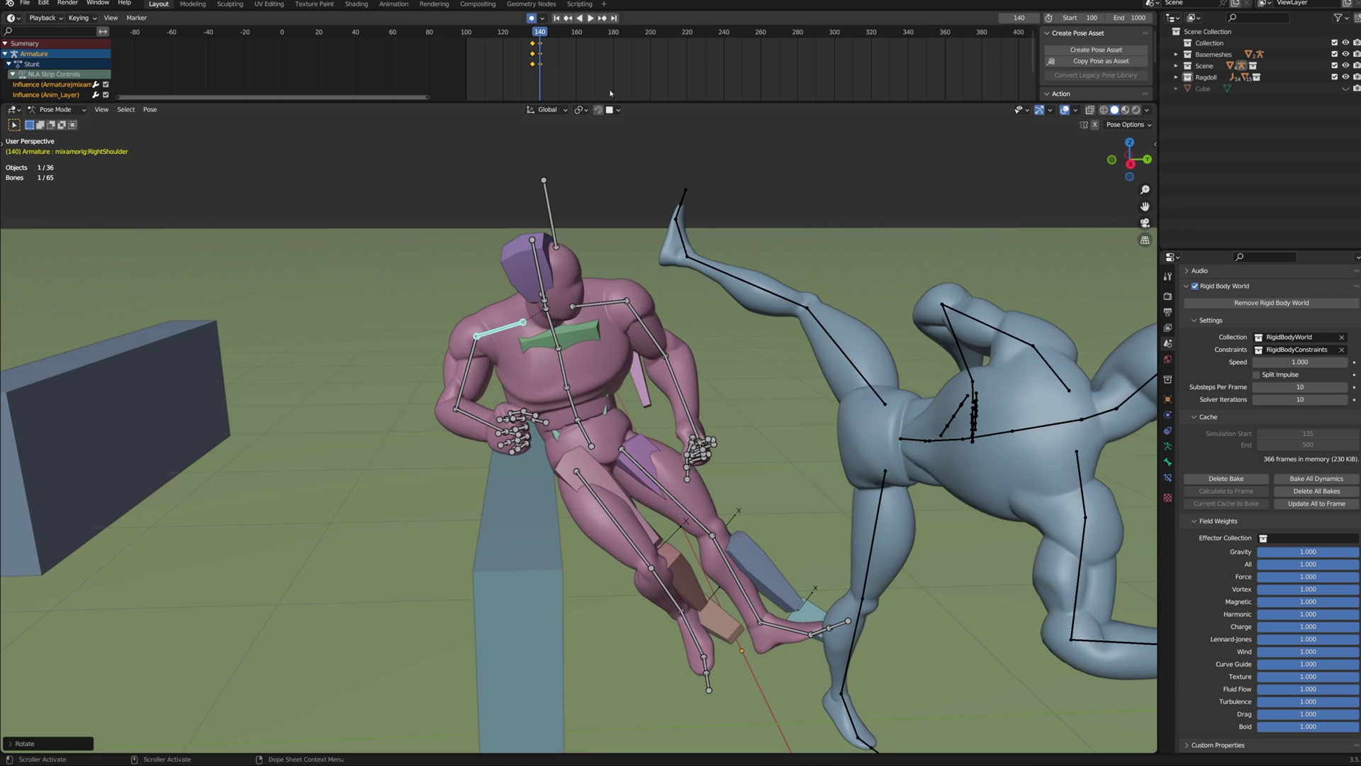
# Advance to frame 146, then move the pink character's hips and rotate the Spine1 bone to follow the ragdoll
pyautogui.press('space')
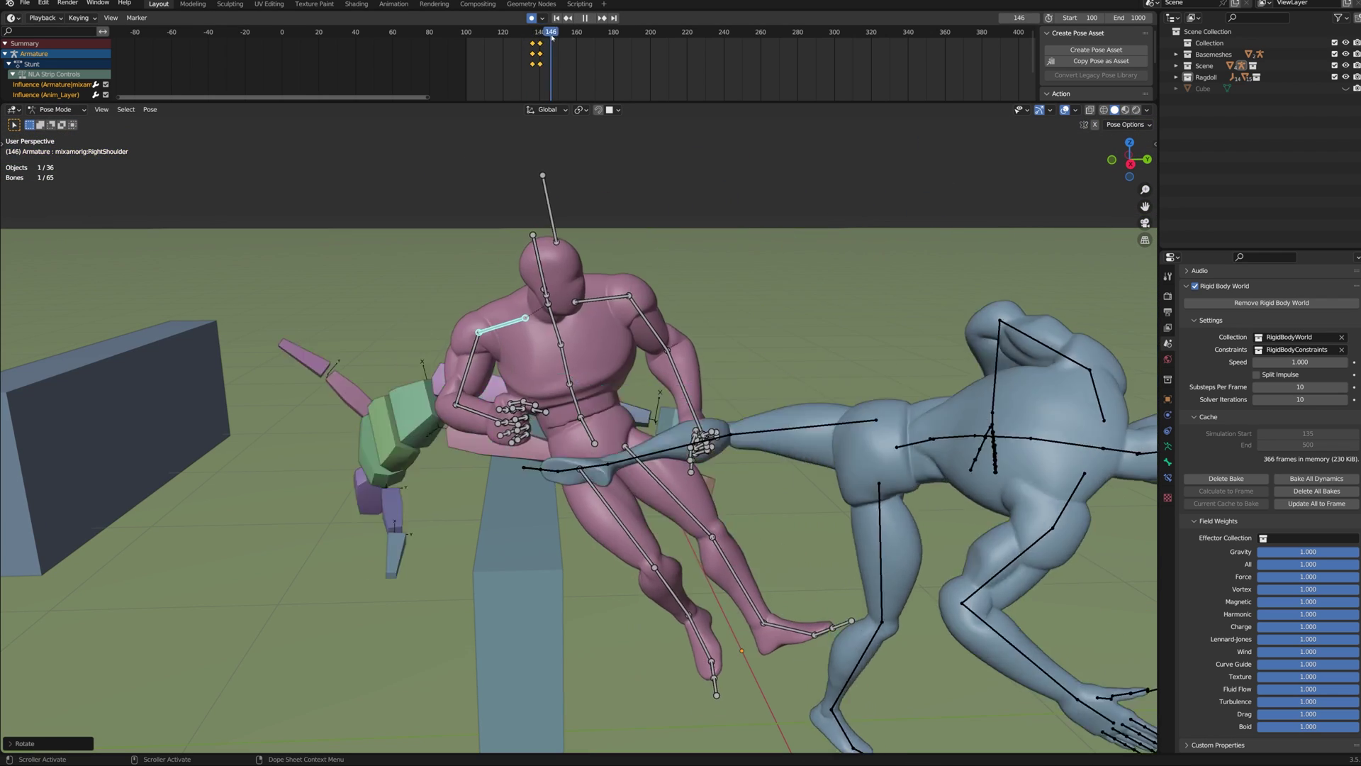
pyautogui.moveTo(556, 457); pyautogui.dragTo(589, 439, button='middle')
pyautogui.press('g')
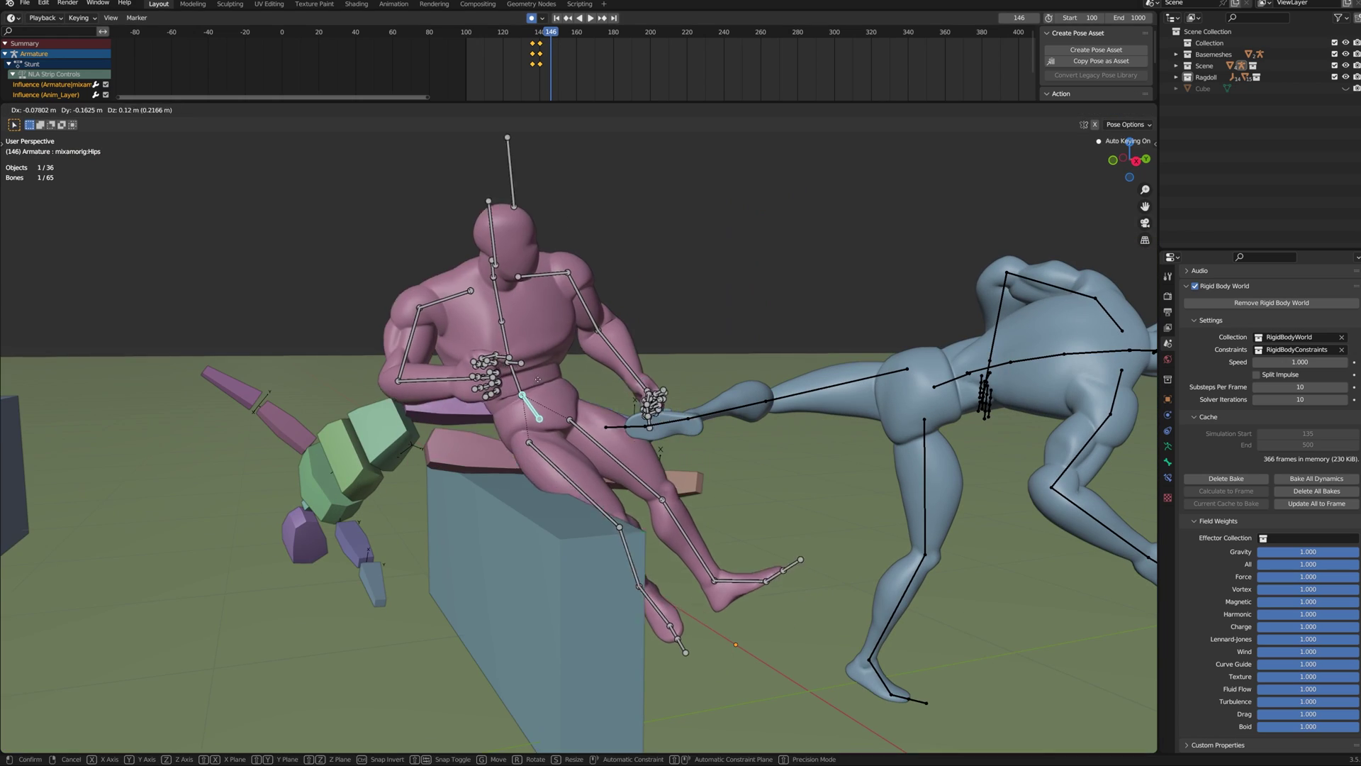
pyautogui.press('r')
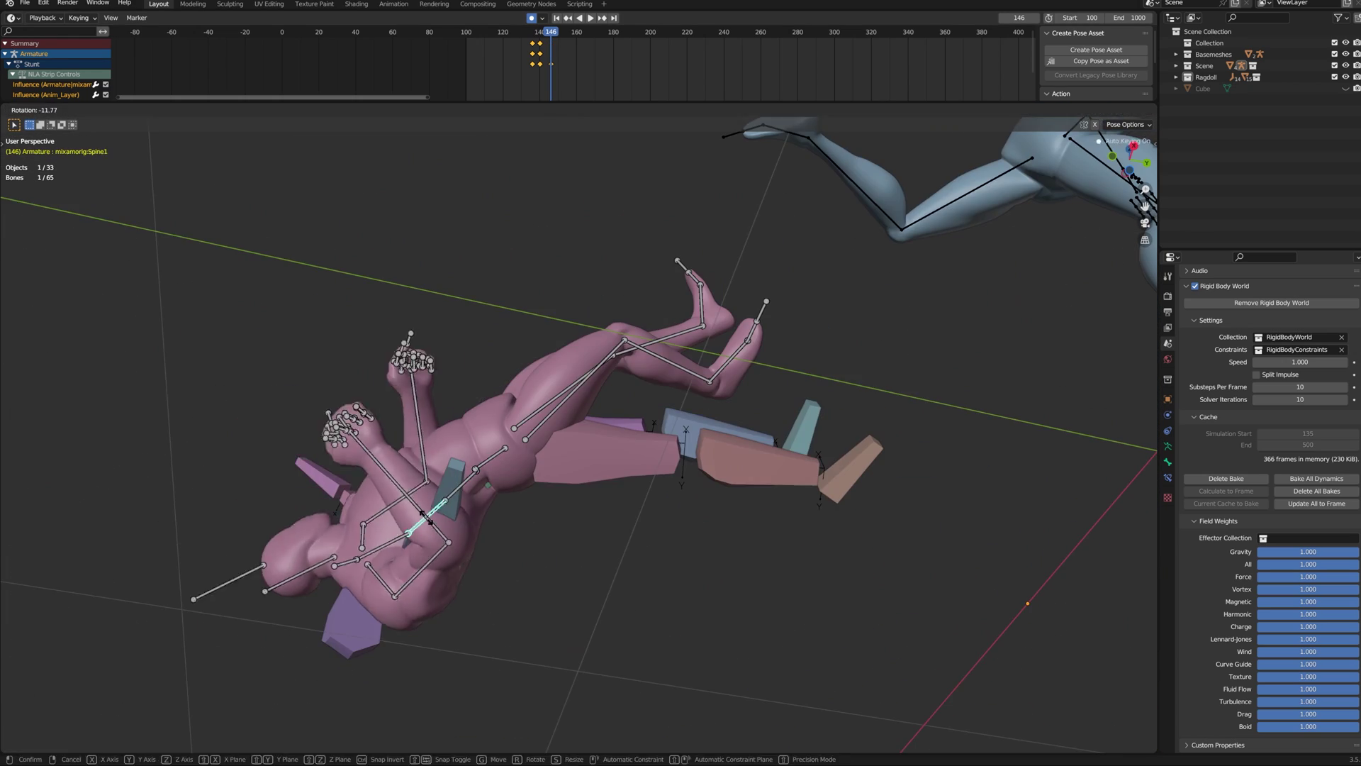
pyautogui.click(426, 518)
# Rotate more of the pink character's bones to match the pose of the falling ragdoll's body parts
pyautogui.click(236, 304)
pyautogui.press('r')
pyautogui.click(239, 301)
pyautogui.moveTo(239, 301); pyautogui.dragTo(780, 489, button='middle')
pyautogui.click(762, 544)
pyautogui.click(624, 372)
pyautogui.moveTo(624, 372); pyautogui.dragTo(780, 445, button='middle')
pyautogui.click(787, 446)
pyautogui.click(669, 411)
pyautogui.moveTo(668, 411); pyautogui.dragTo(711, 461, button='middle')
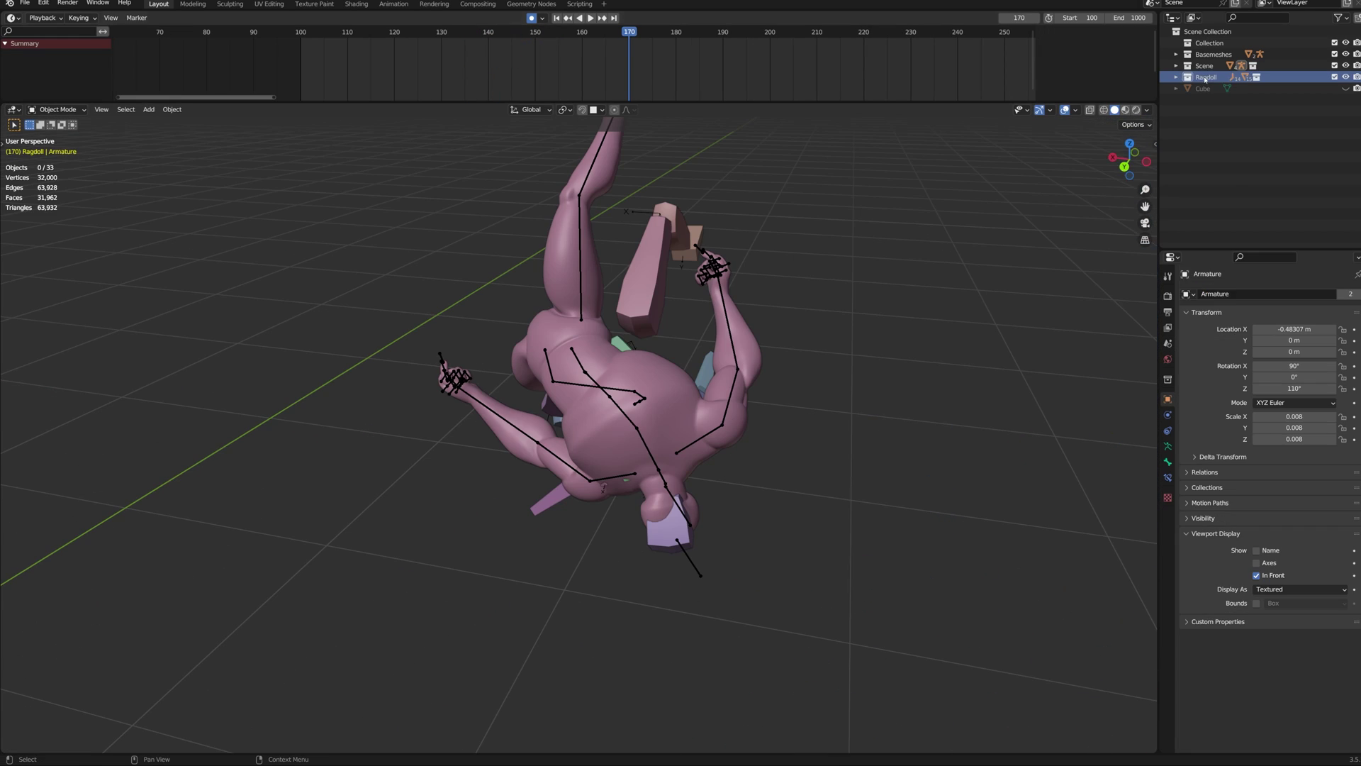
# Select all objects in the Ragdoll collection and display them In Front as Wire in the viewport
pyautogui.rightClick(1205, 78)
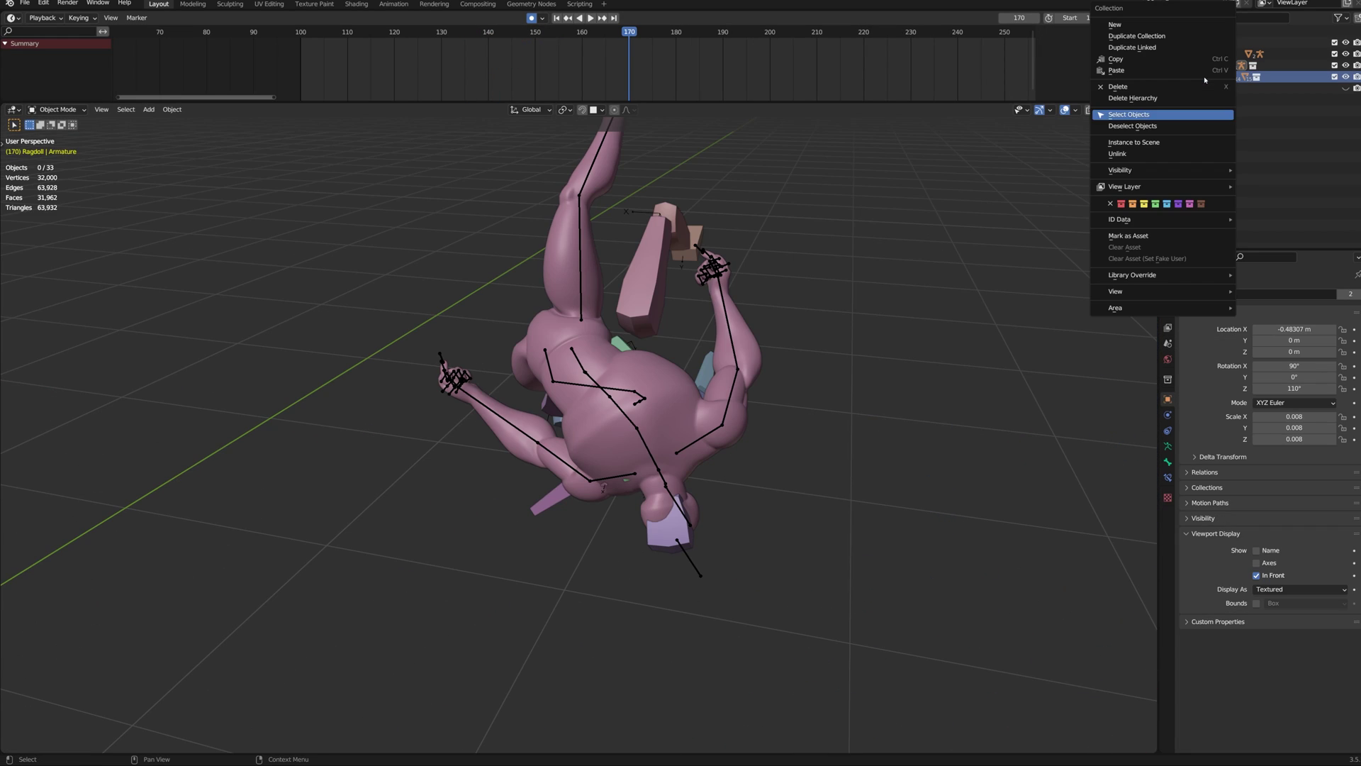
pyautogui.click(1183, 116)
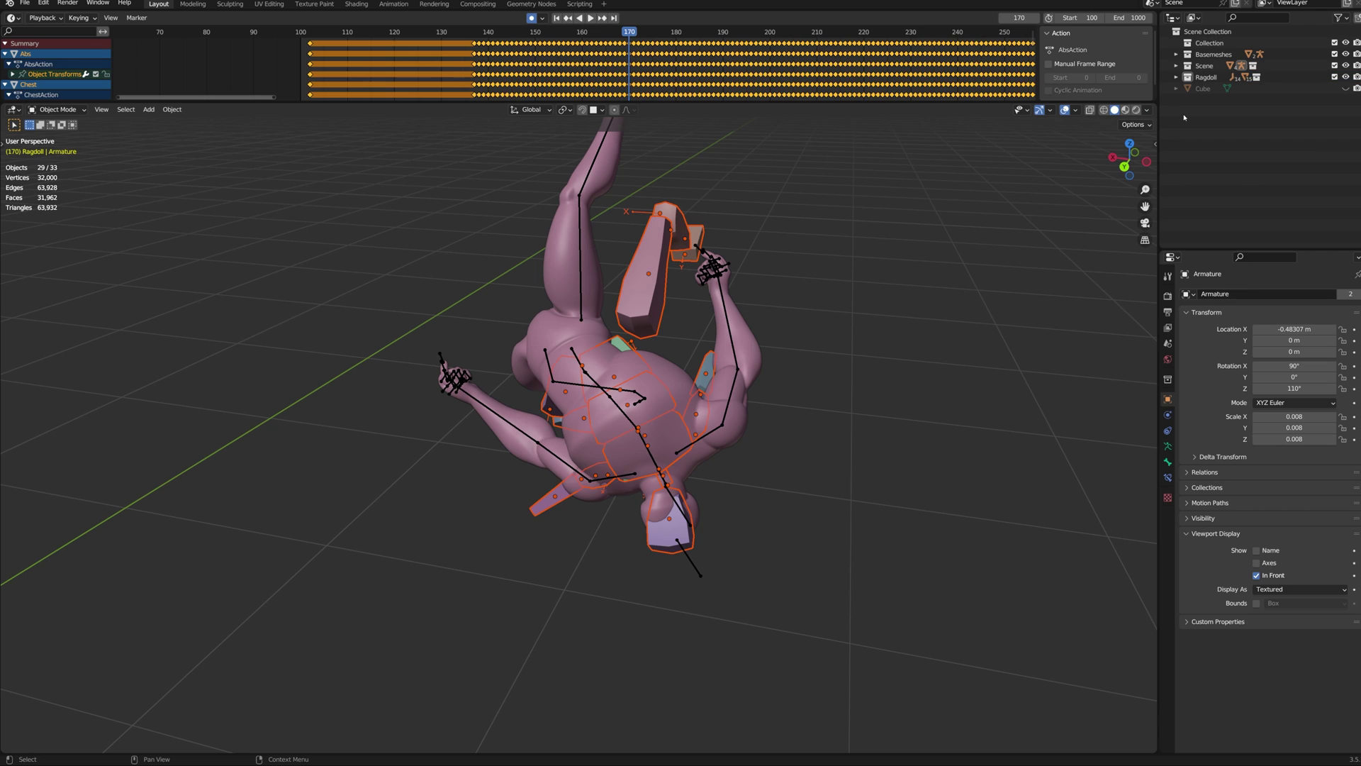
pyautogui.click(1256, 576)
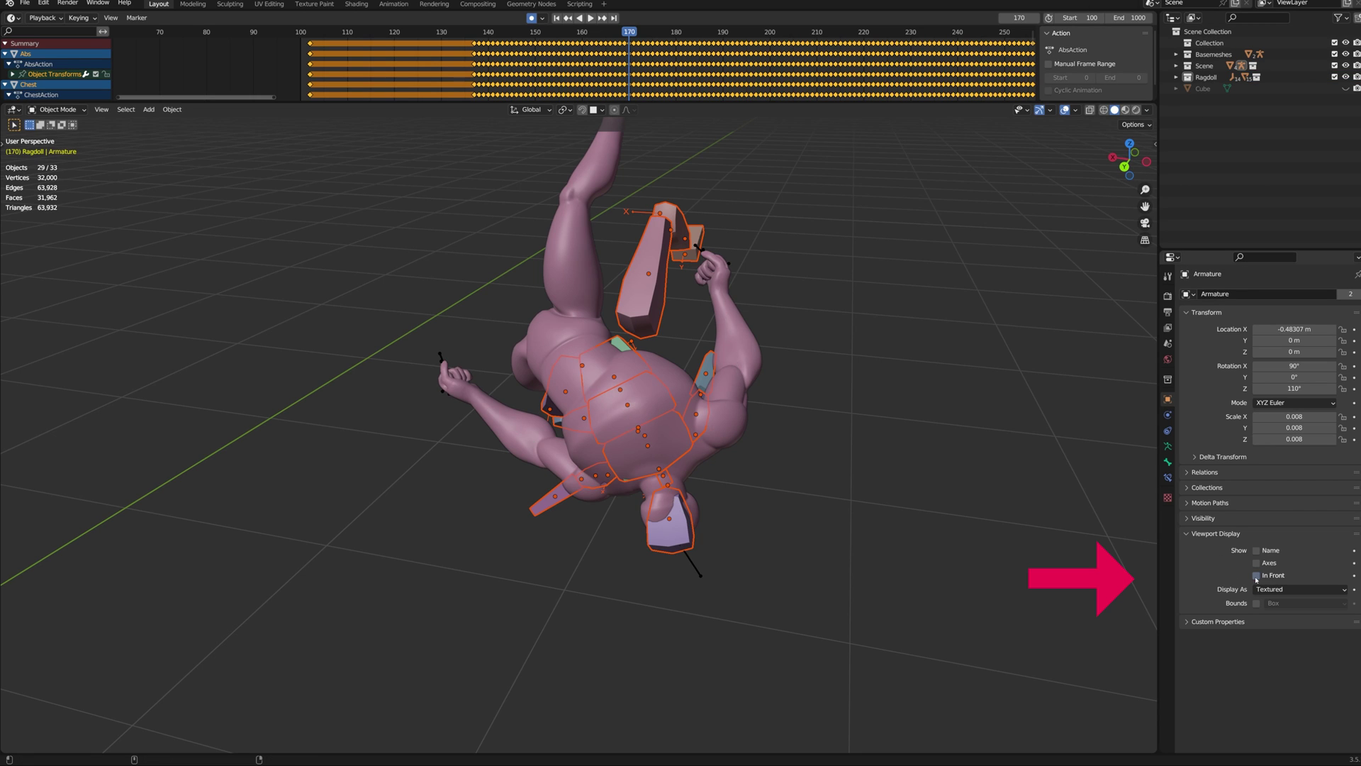
pyautogui.click(1256, 576)
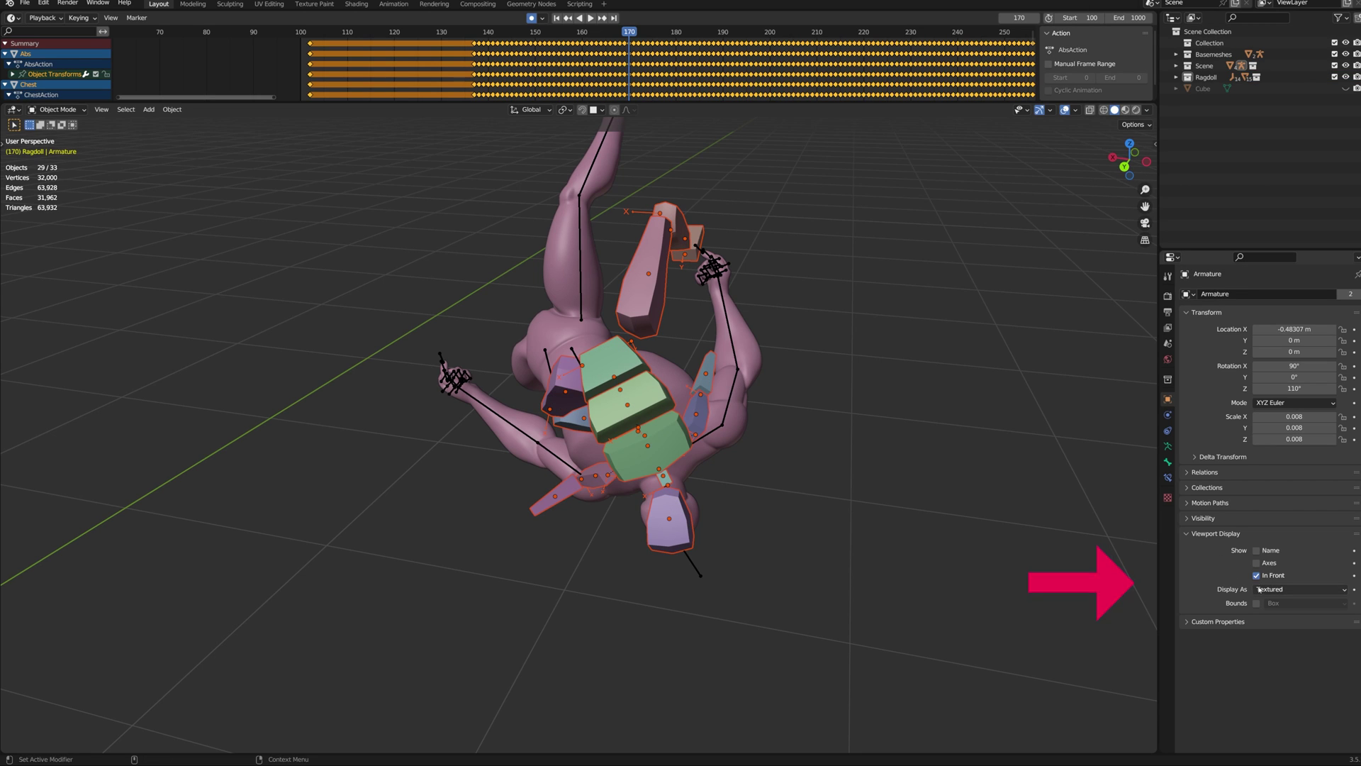
pyautogui.click(1261, 589)
pyautogui.click(1269, 616)
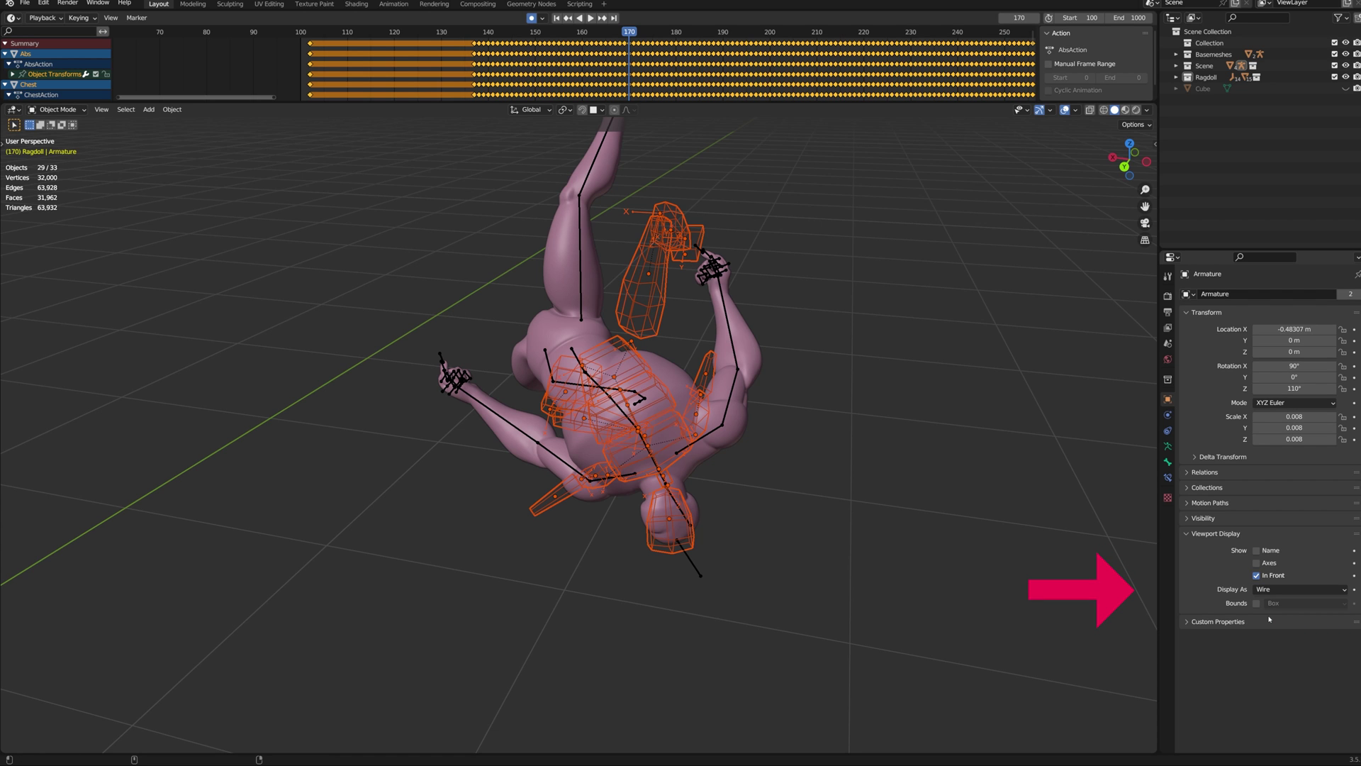
# Rotate the left thigh bone at frame 170 to match the wireframe ragdoll, and clear the leg bones' rotation at frame 252
pyautogui.press('r')
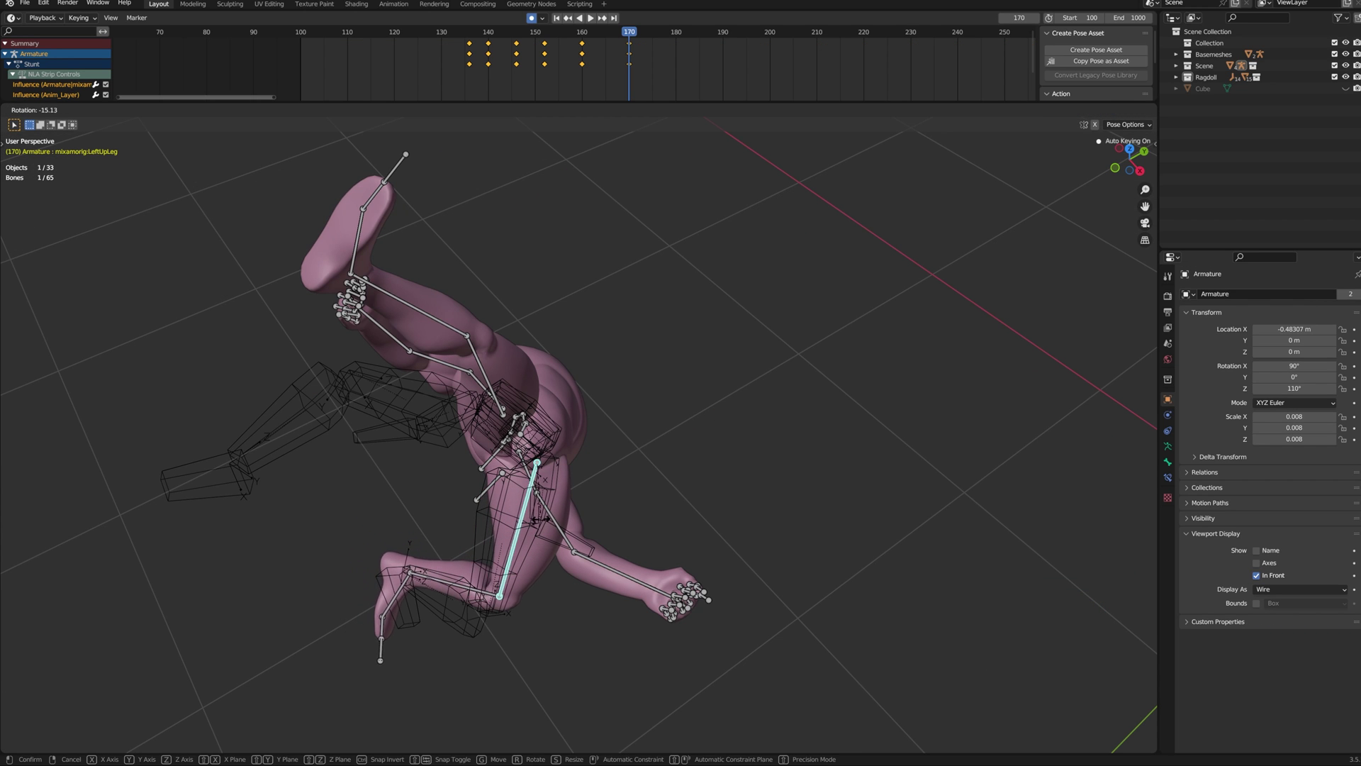
pyautogui.click(494, 560)
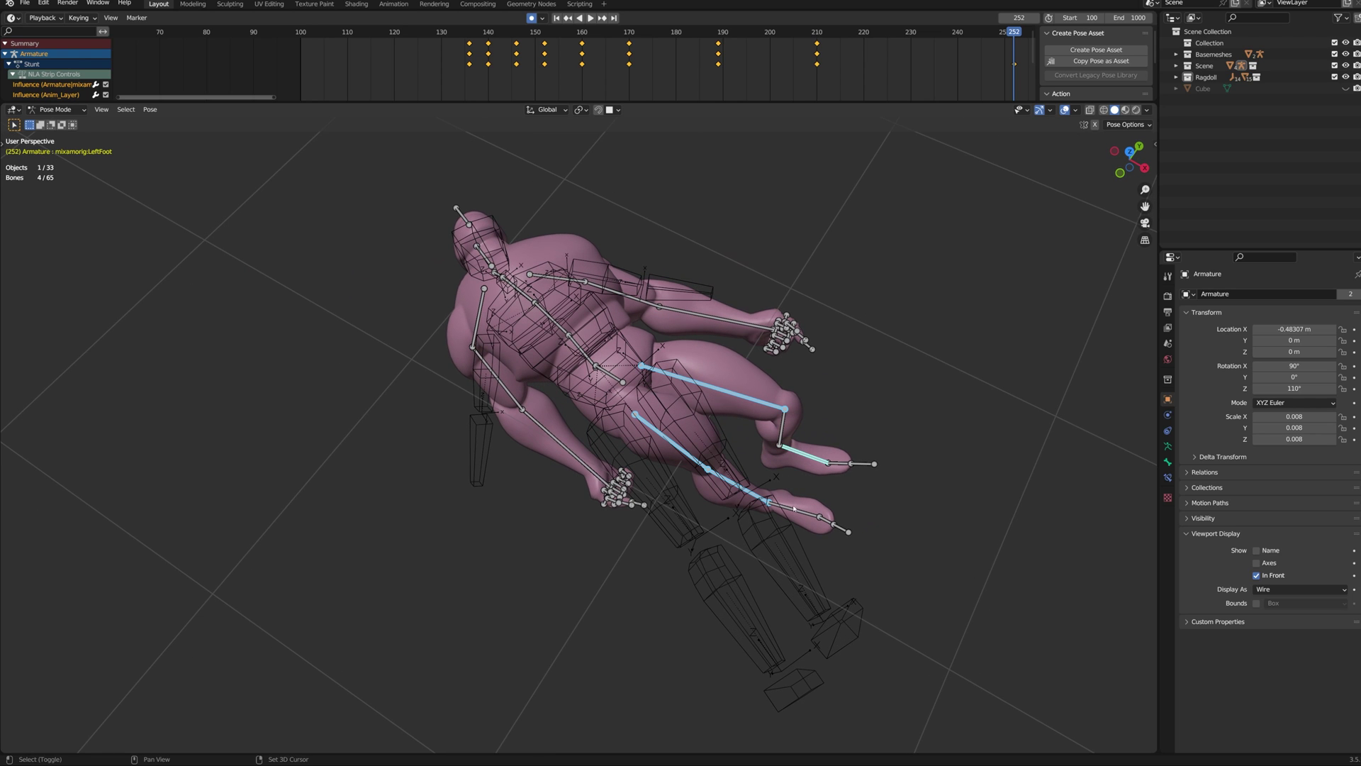
pyautogui.hotkey('alt', 'r')
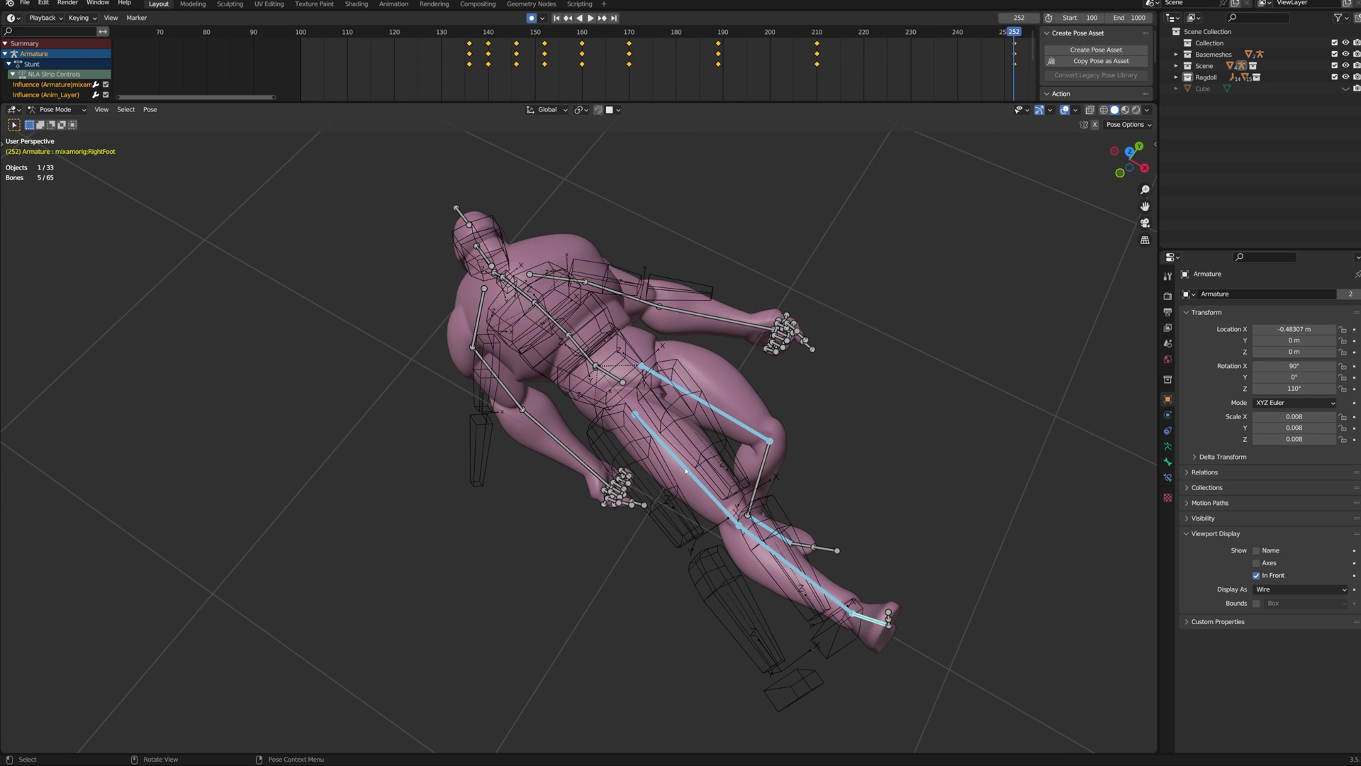
# Rotate the character's leg bones at frame 252 to line up with the wireframe ragdoll's legs
pyautogui.moveTo(692, 460); pyautogui.dragTo(506, 358, button='middle')
pyautogui.press('r')
pyautogui.click(716, 508)
pyautogui.click(730, 414)
pyautogui.press('r')
pyautogui.click(728, 441)
# Rotate the remaining limb bones one by one to align the landed character with the wireframe ragdoll
pyautogui.click(420, 434)
pyautogui.press('r')
pyautogui.click(398, 394)
pyautogui.moveTo(399, 395); pyautogui.dragTo(513, 351, button='middle')
pyautogui.press('r')
pyautogui.click(379, 333)
pyautogui.click(364, 303)
pyautogui.hotkey('alt', 'e')
pyautogui.press('r')
pyautogui.rightClick(365, 303)
pyautogui.press('r')
pyautogui.click(363, 320)
pyautogui.click(674, 473)
pyautogui.press('r')
pyautogui.press('r')
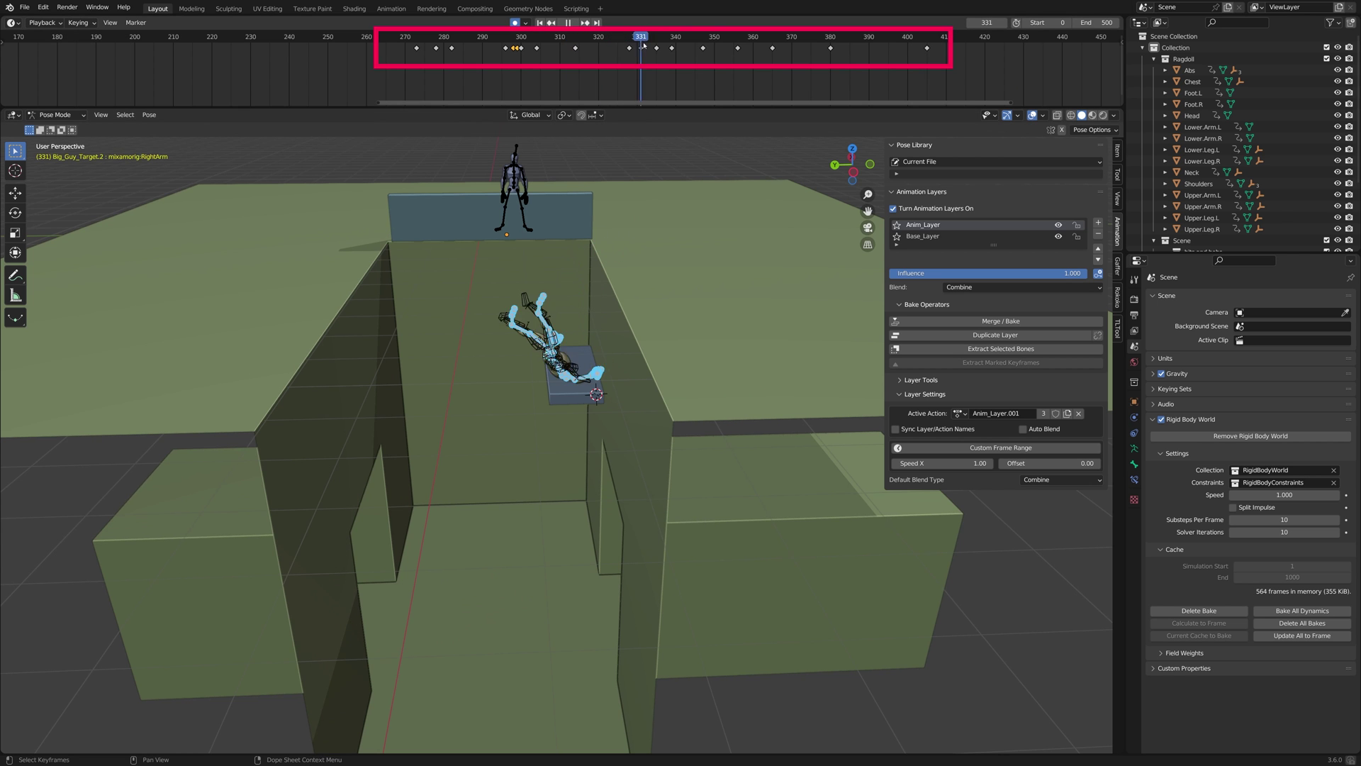
# Review the keyframed fall along the timeline and hide the viewport overlays
pyautogui.moveTo(712, 51); pyautogui.dragTo(382, 55)
pyautogui.click(1035, 114)
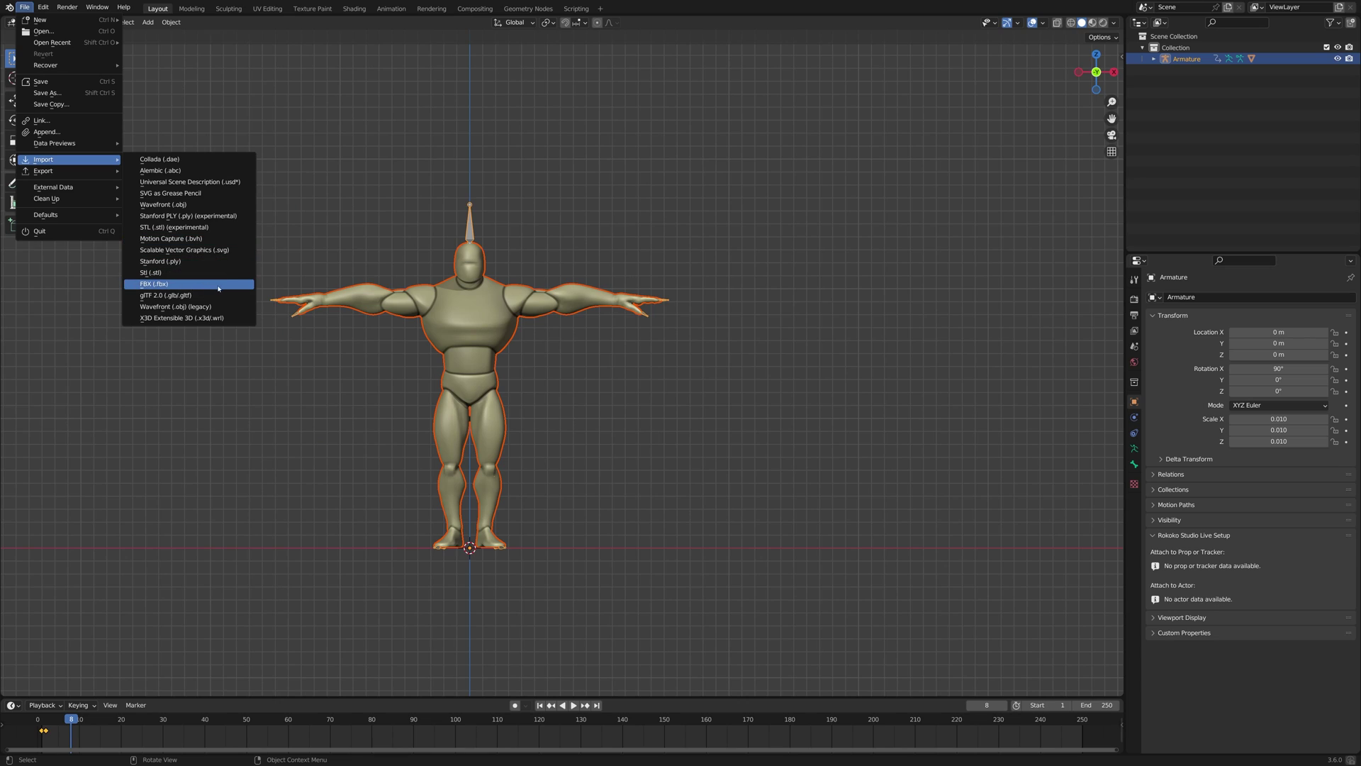
# Import the mocap file Clip_3.fbx with Automatic Bone Orientation enabled and play its animation
pyautogui.click(218, 284)
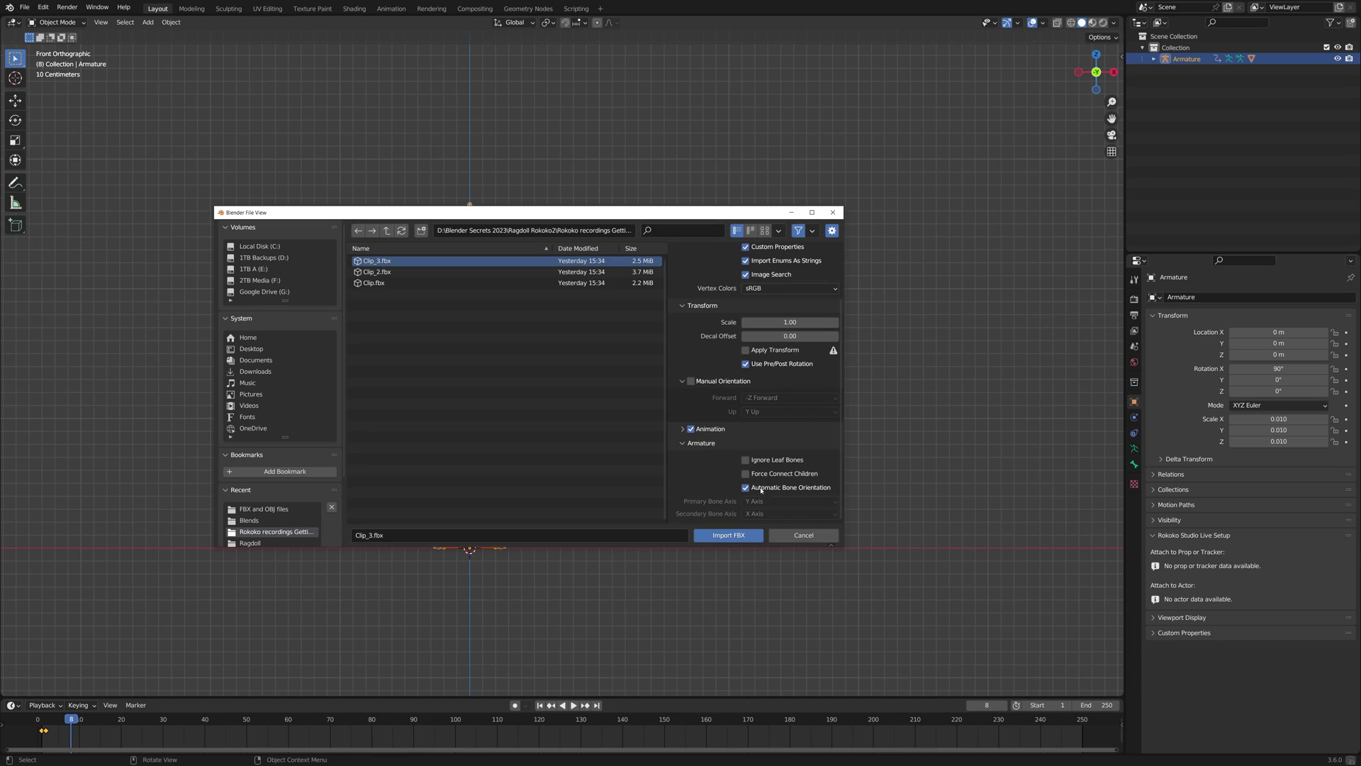
pyautogui.click(728, 535)
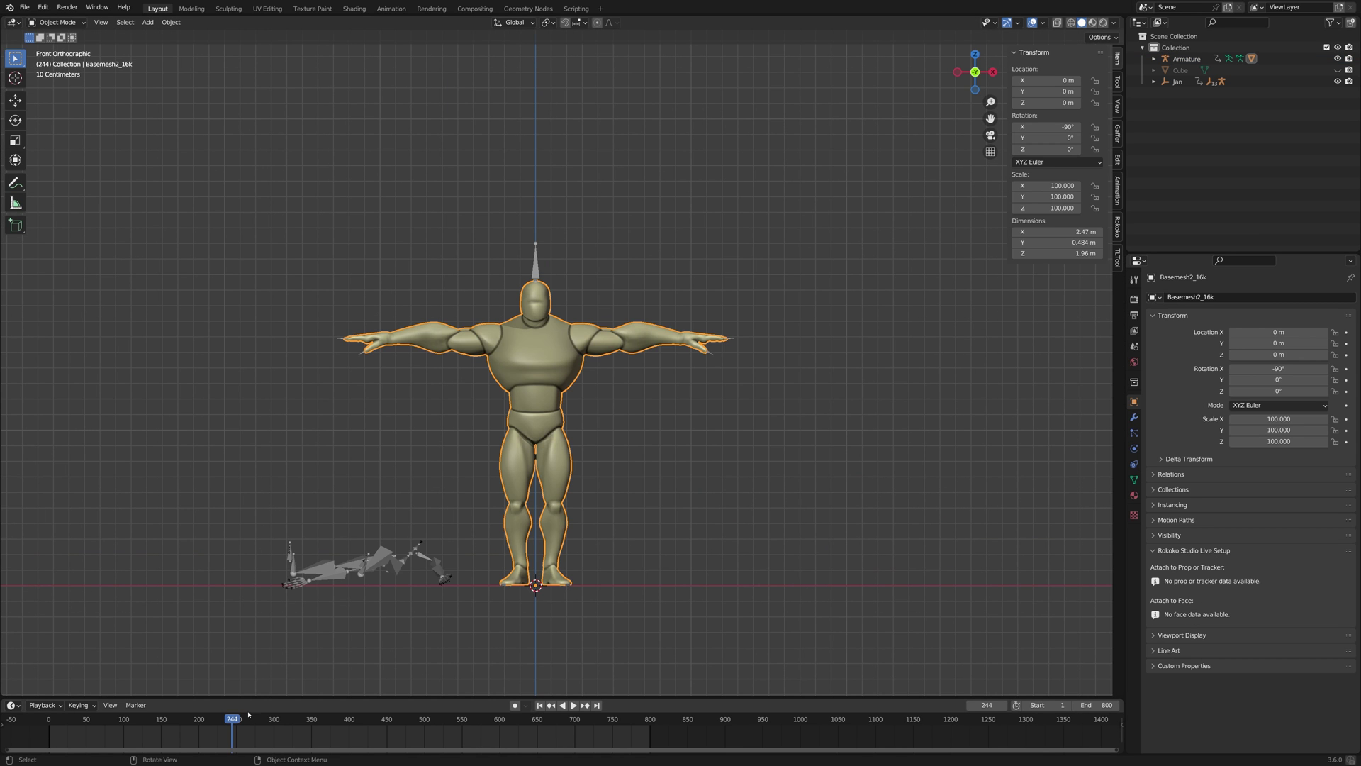
pyautogui.press('space')
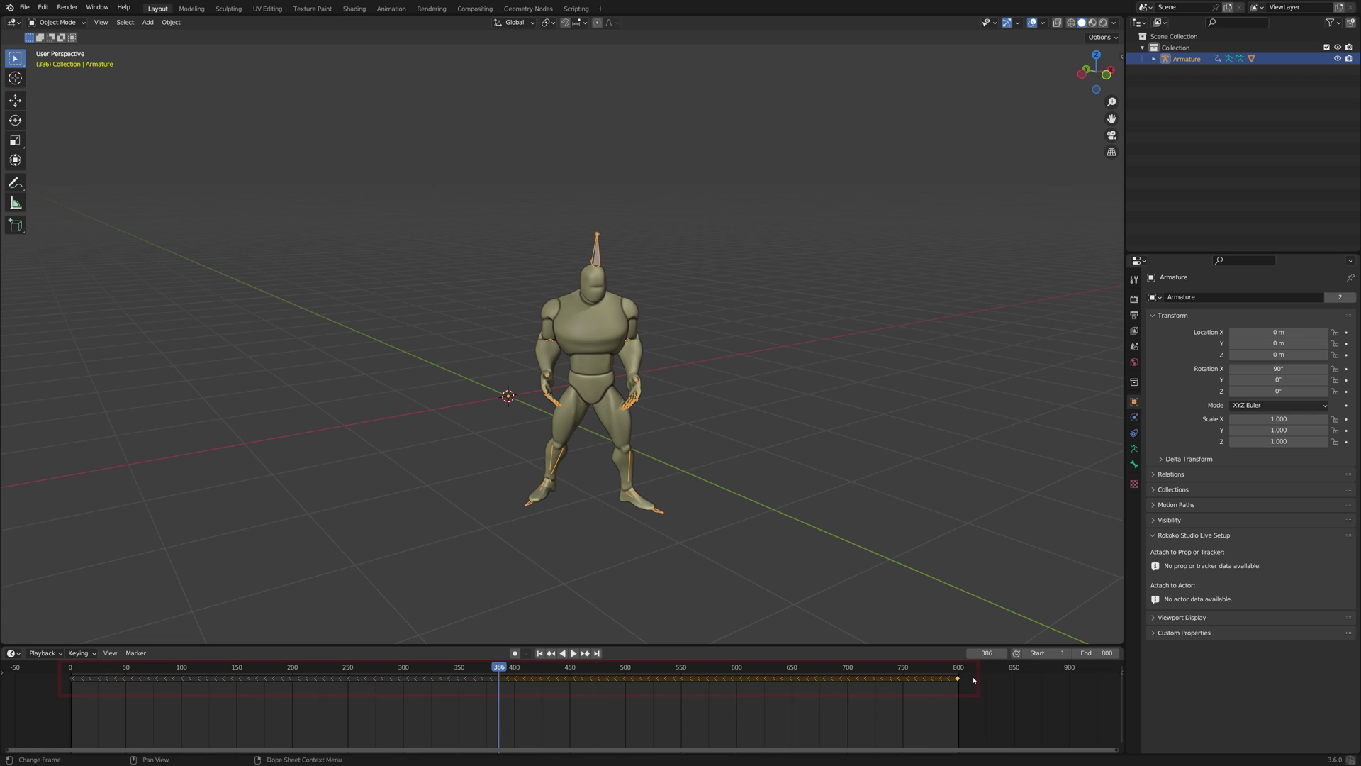
# Delete the selected surplus keyframes from about frame 386 to 800 and play back the retargeted animation
pyautogui.press('Delete')
pyautogui.hotkey('ctrl', 'shift', 'space')
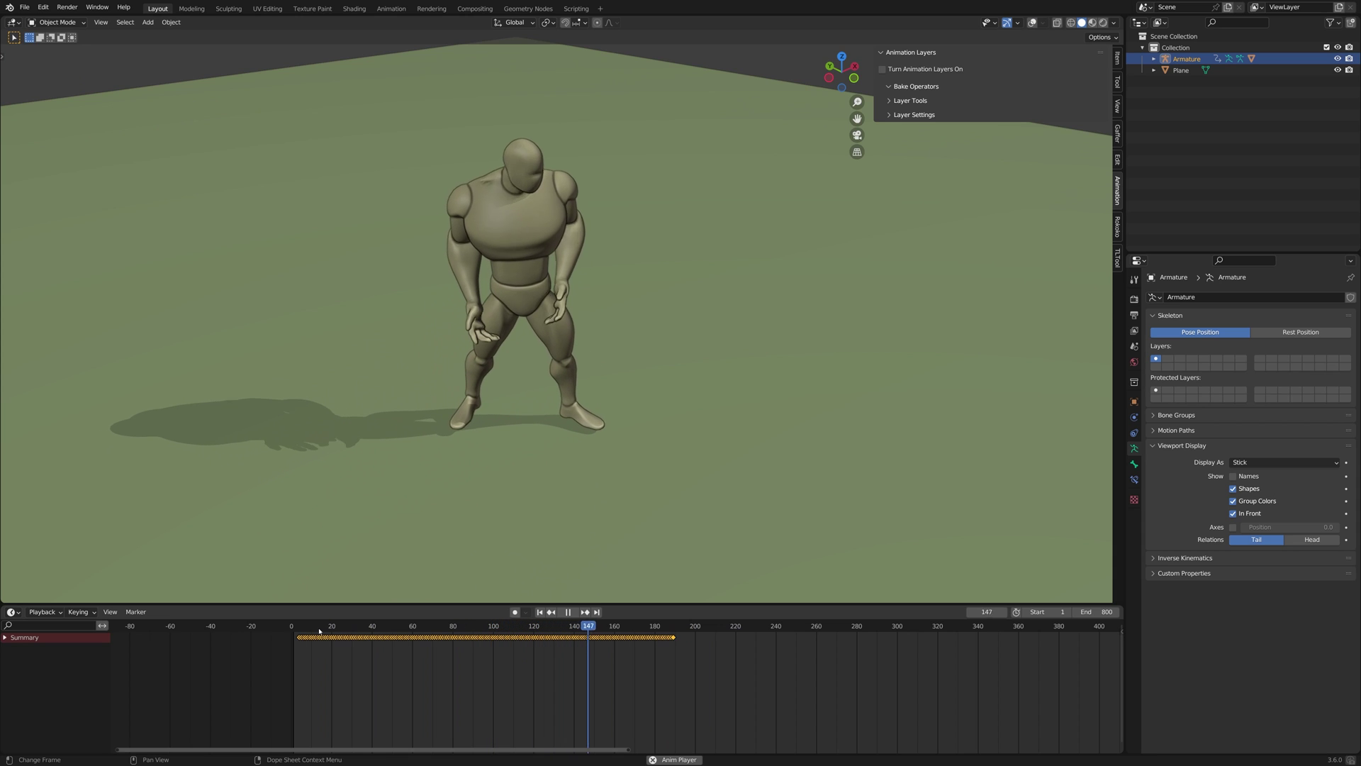
pyautogui.press('space')
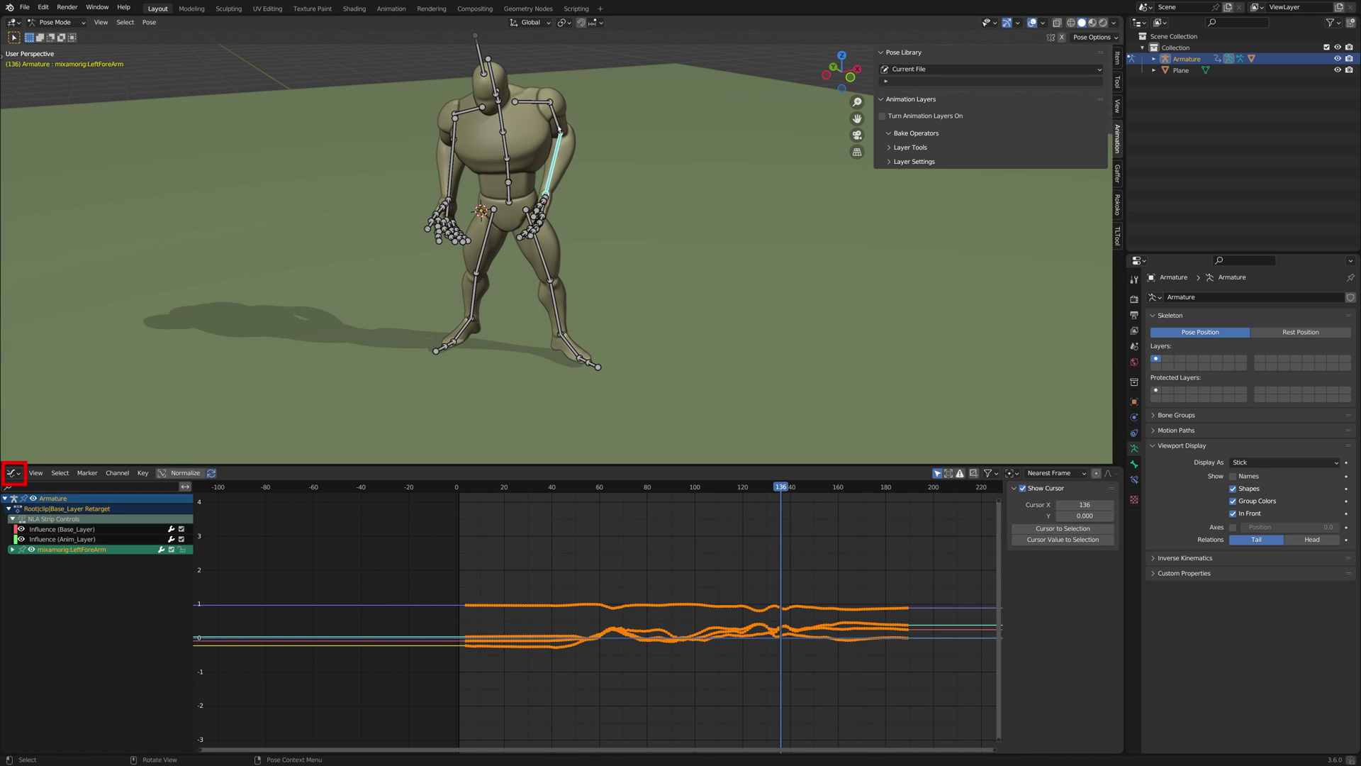
# Compare the left upper arm and forearm F-curves, then isolate the forearm and expand its deselected rotation channels
pyautogui.keyDown('shift'); pyautogui.click(559, 129); pyautogui.keyUp('shift')
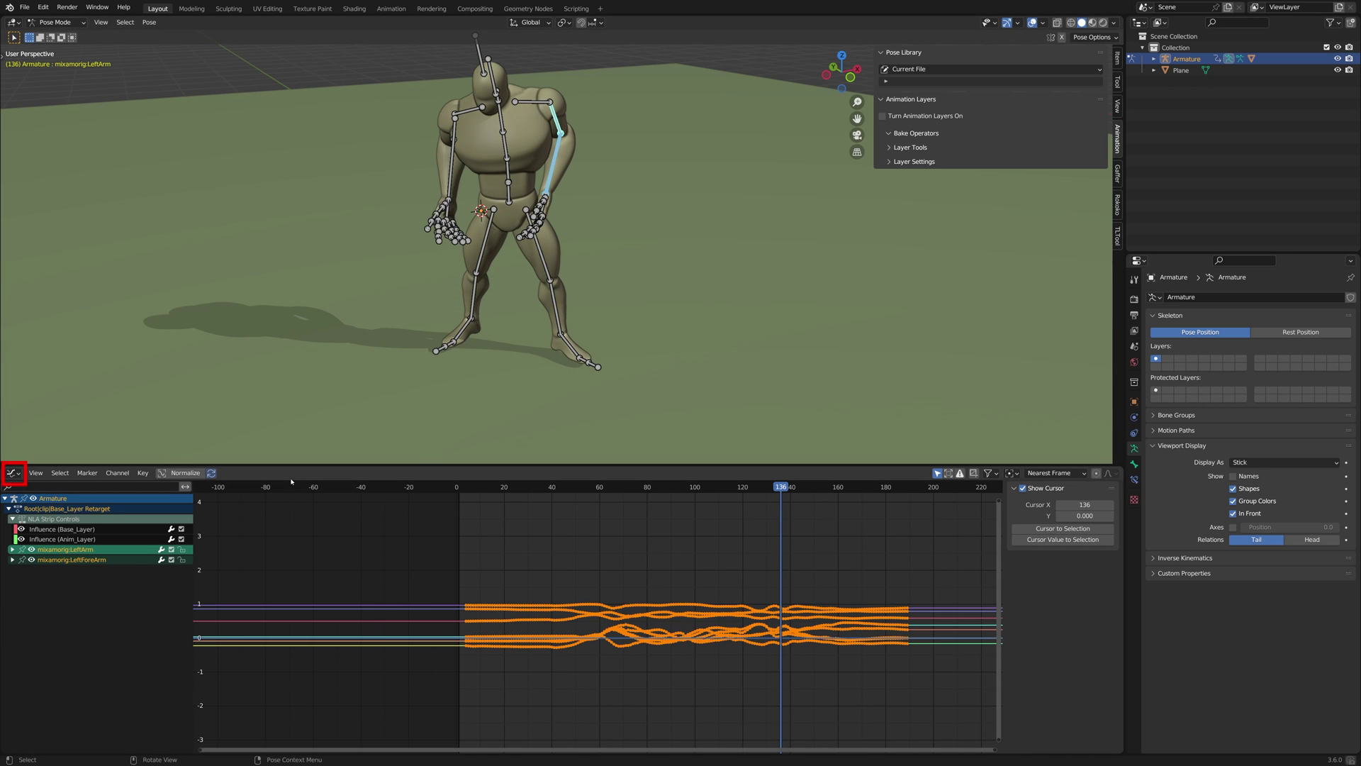
pyautogui.click(550, 181)
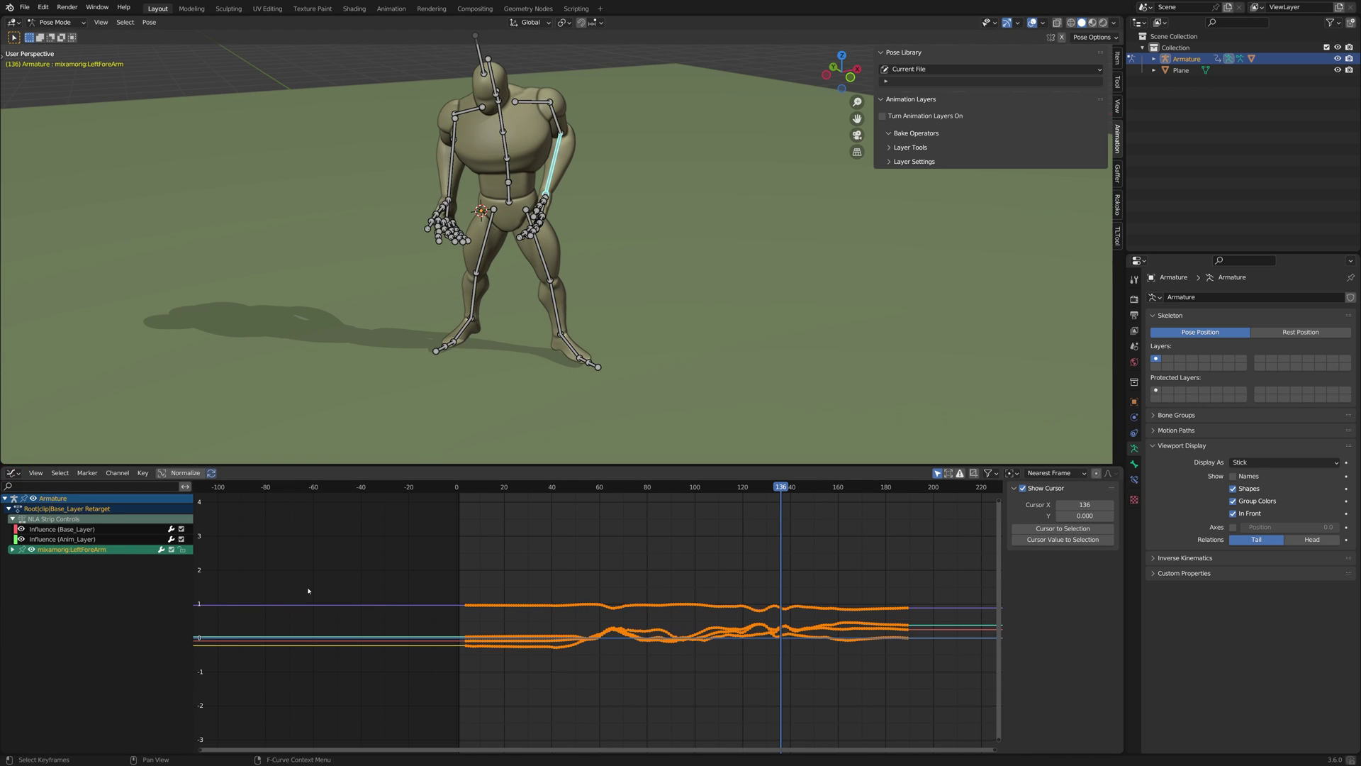
pyautogui.click(491, 546)
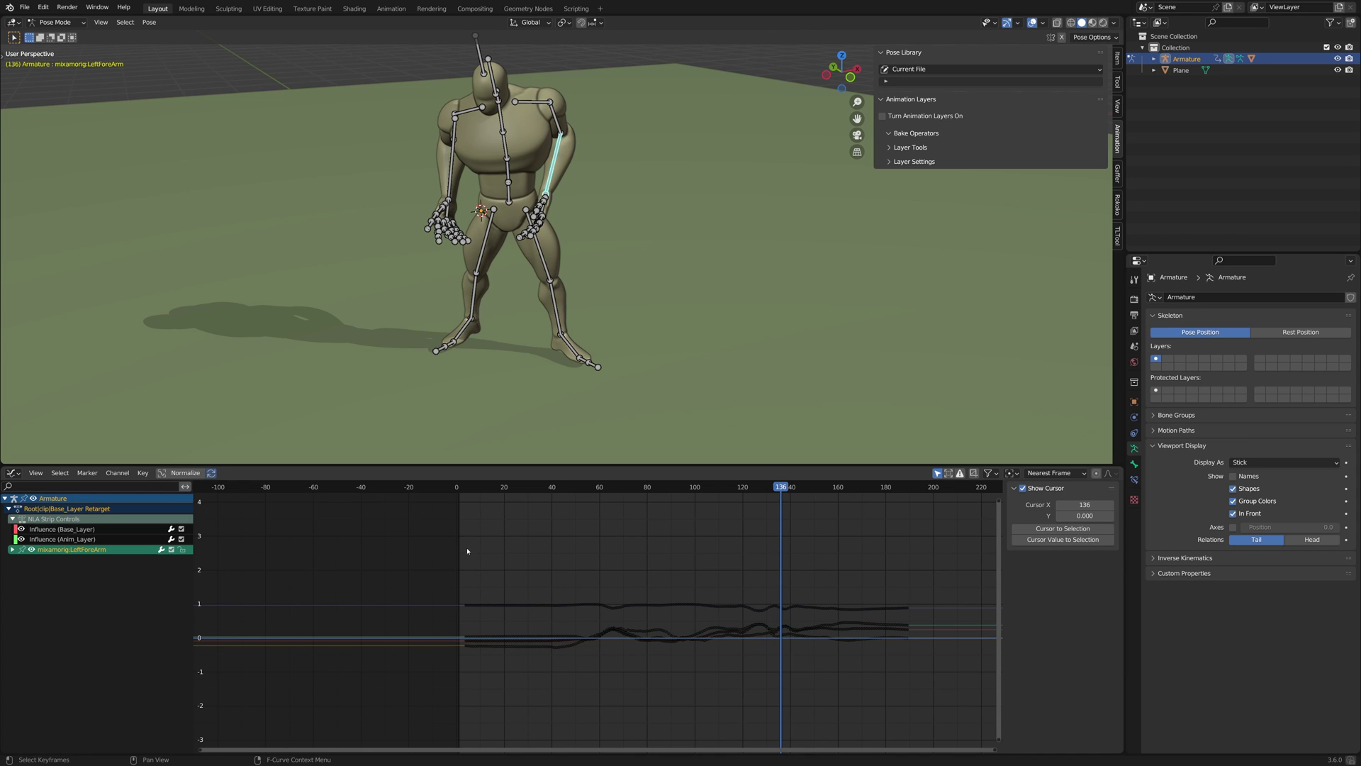
pyautogui.click(12, 549)
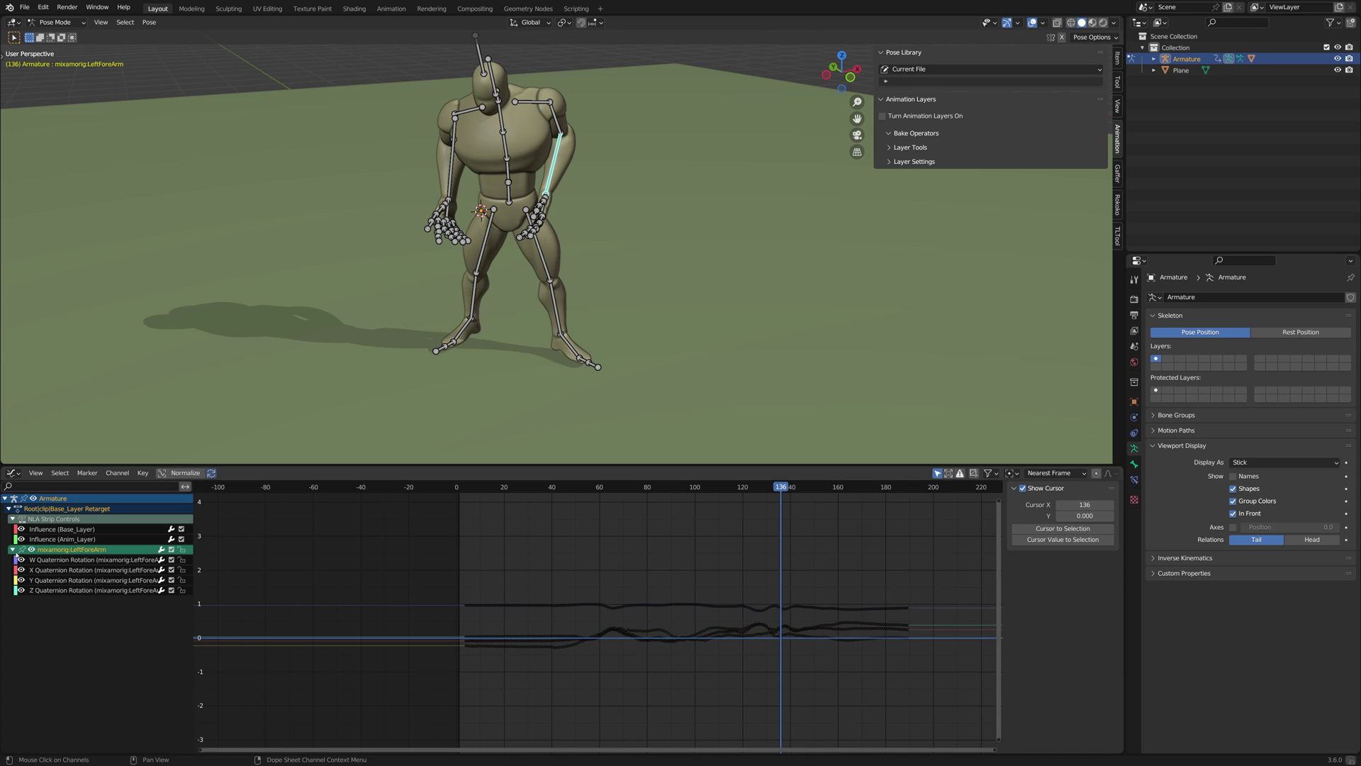
# Lower the left forearm's whole X Quaternion Rotation curve by about 0.09
pyautogui.click(76, 569)
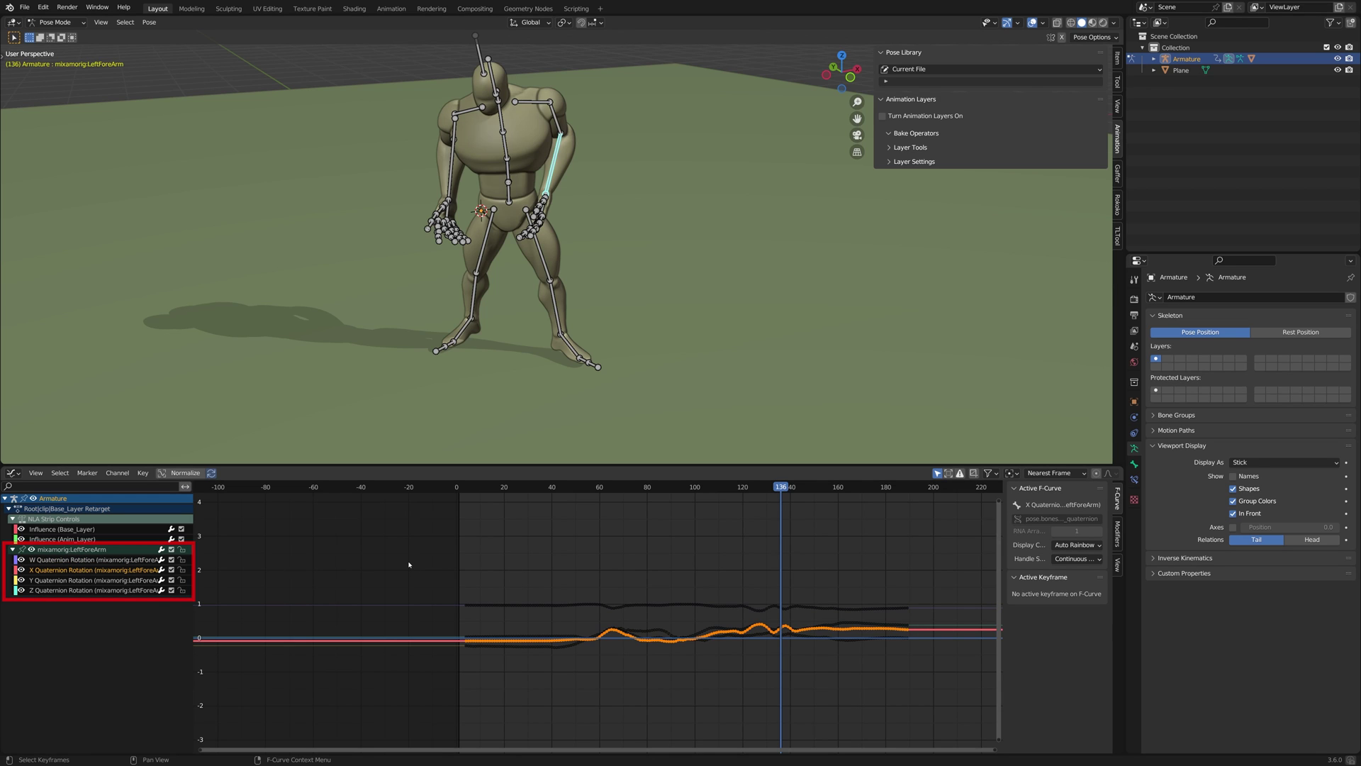
pyautogui.press('g')
pyautogui.press('y')
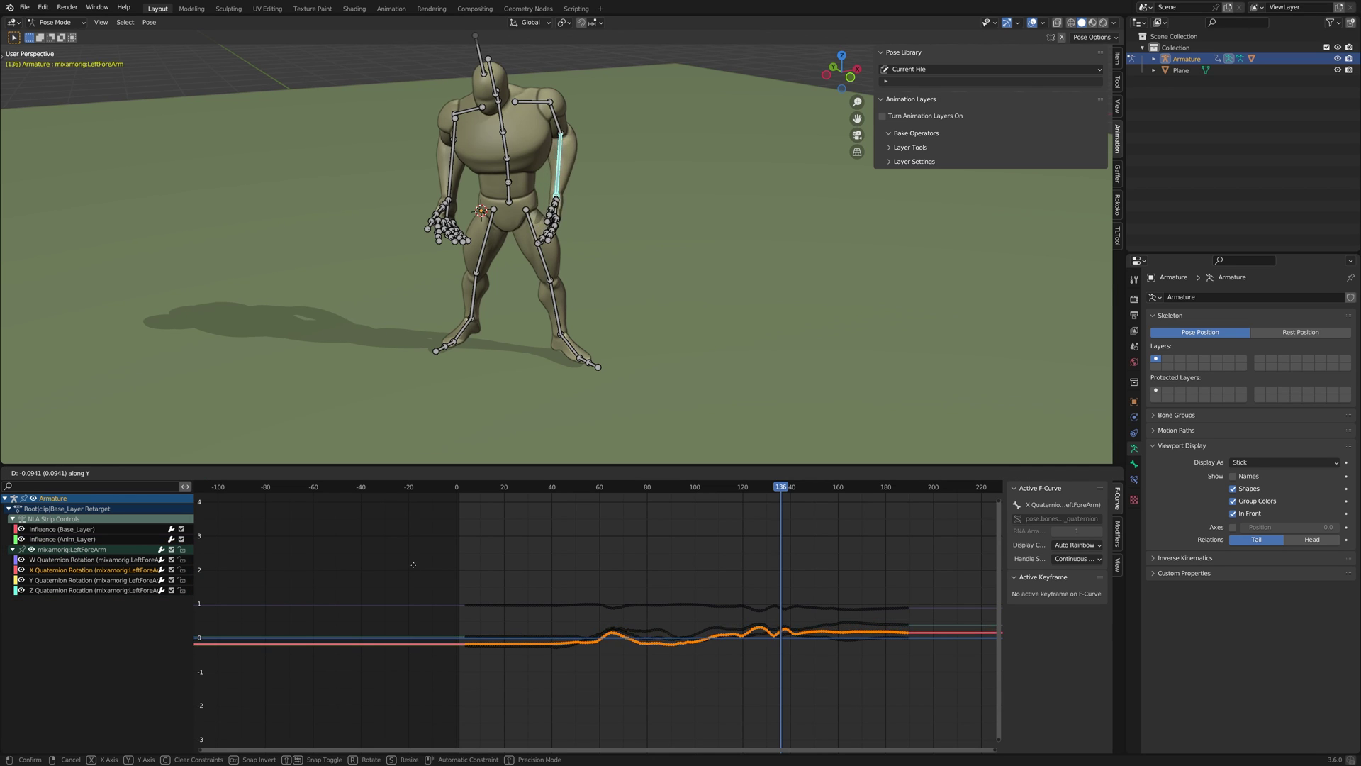
pyautogui.click(413, 565)
# Lower the left forearm's whole Y Quaternion Rotation curve by about 0.02
pyautogui.doubleClick(114, 582)
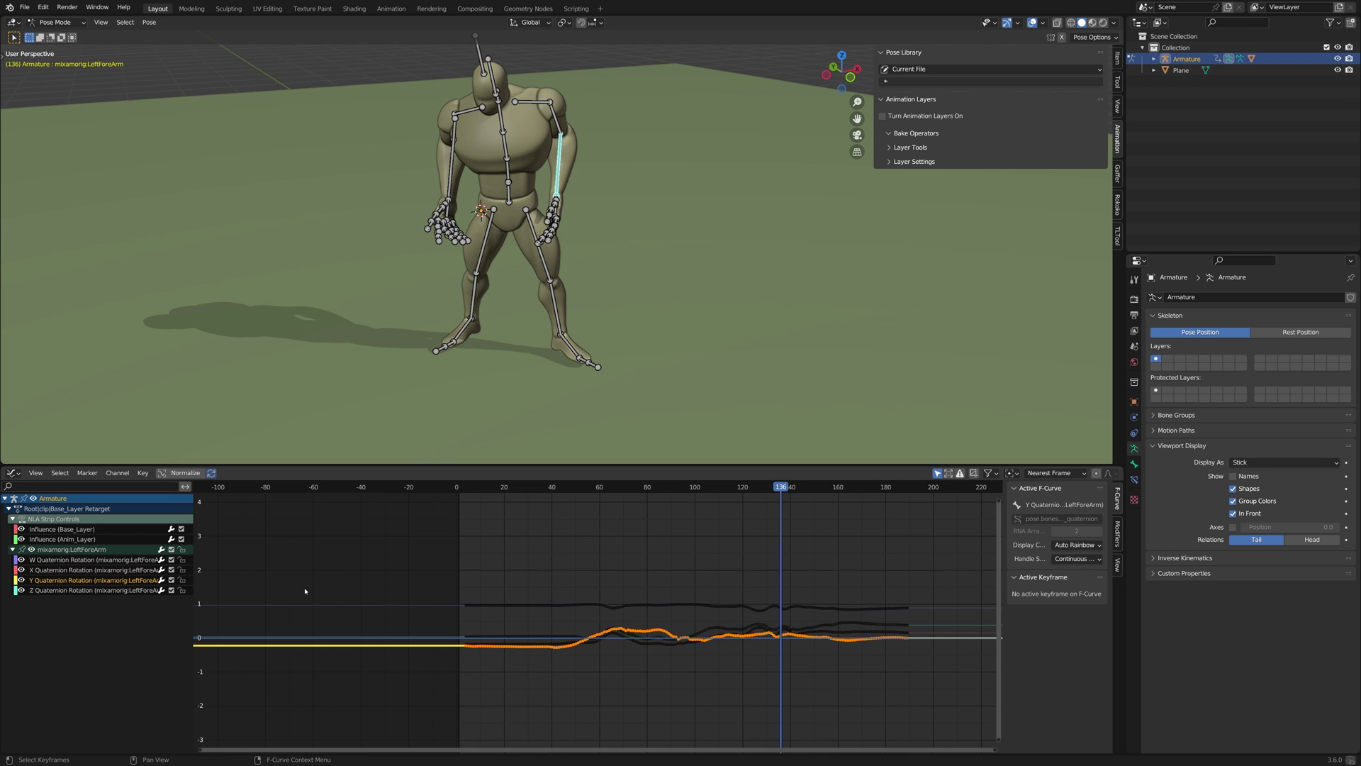
pyautogui.press('g')
pyautogui.press('y')
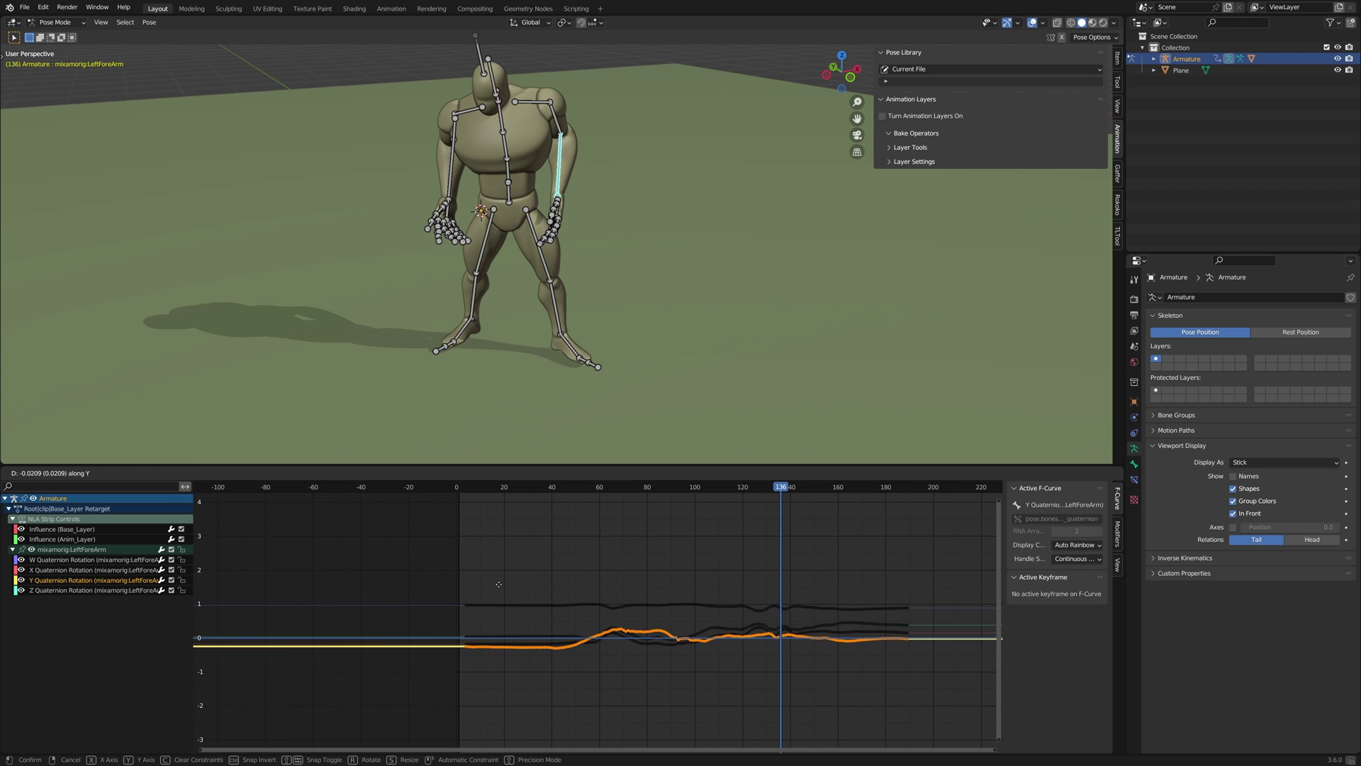
pyautogui.click(499, 584)
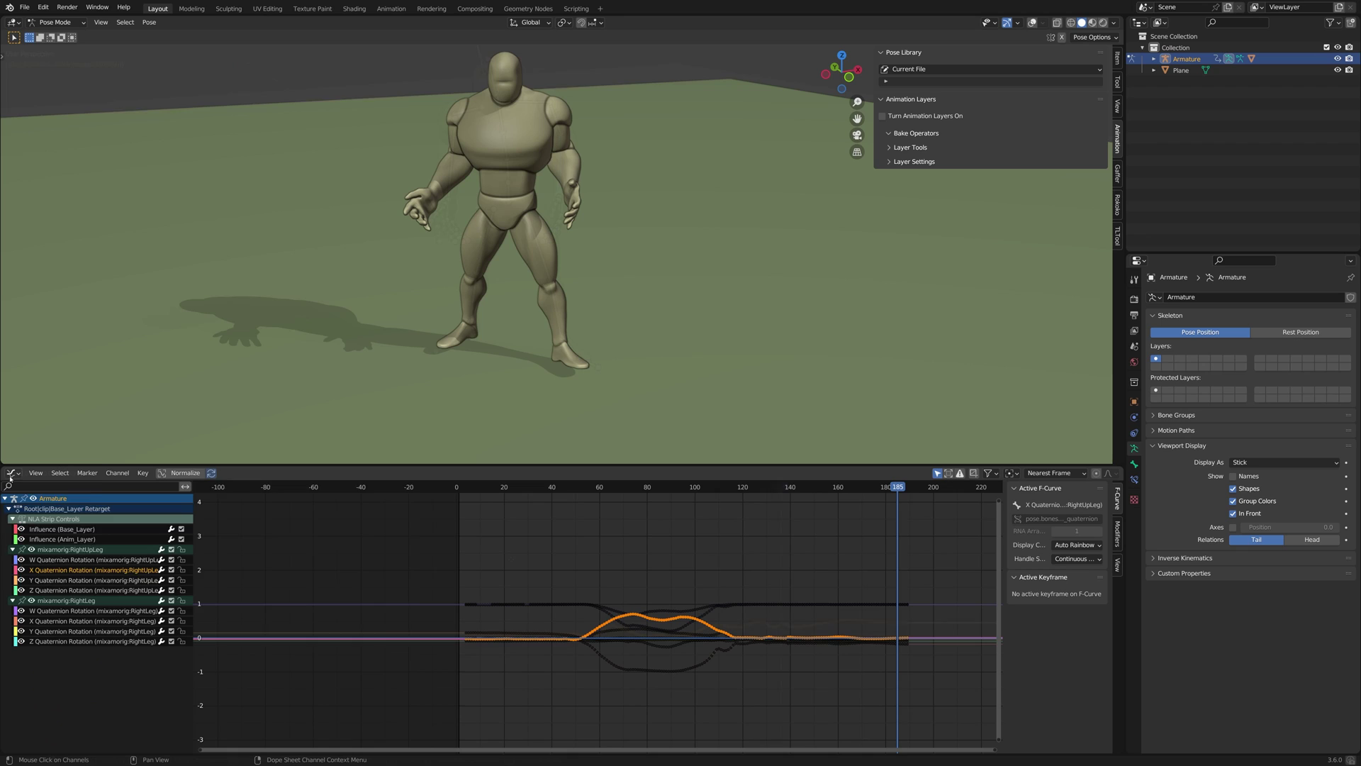
# Switch the Graph Editor to the Action Editor and rename the retargeted action as "Getting Up"
pyautogui.click(10, 479)
pyautogui.click(206, 504)
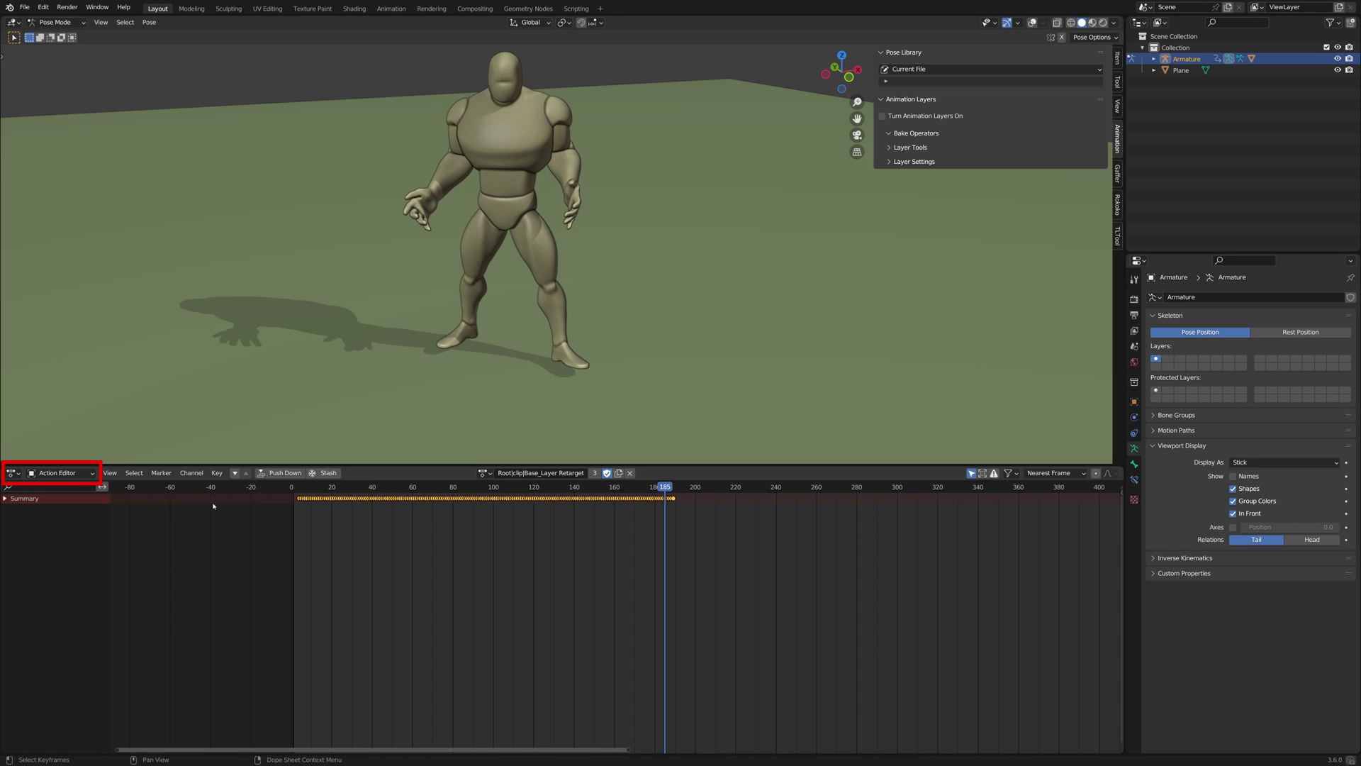
pyautogui.click(539, 473)
pyautogui.write('Getting Up')
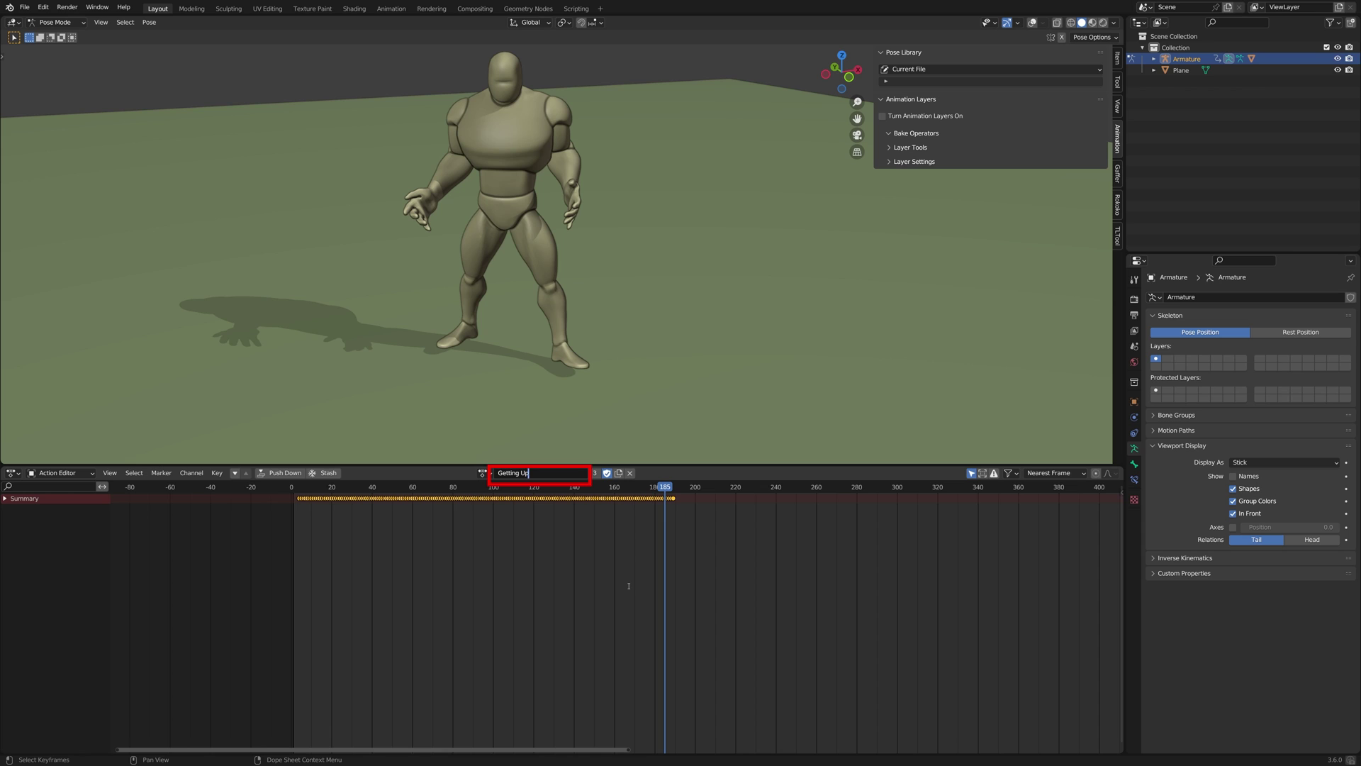
pyautogui.press('Return')
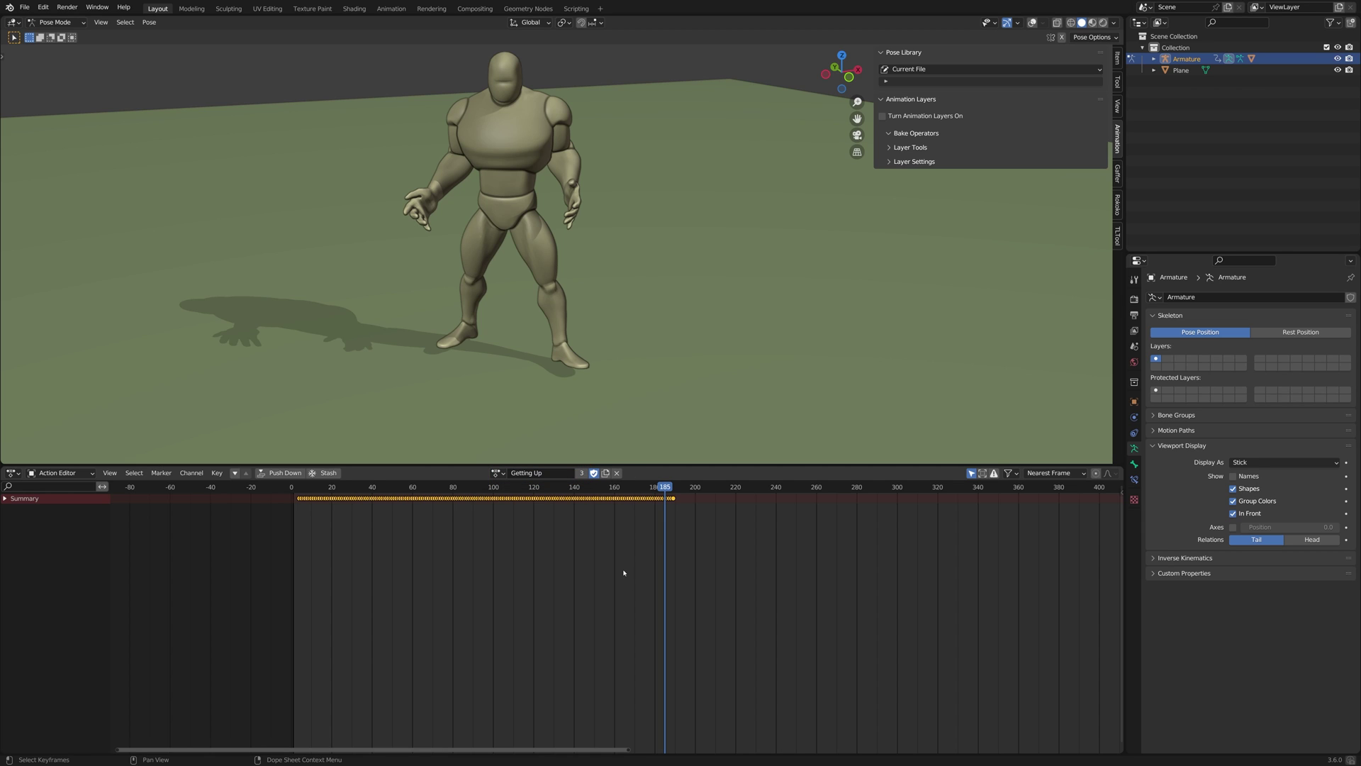
# Save the file under the new name "Getting Up action.blend" in the Animation folder
pyautogui.hotkey('ctrl', 'shift', 's')
pyautogui.write('Getting Up action.blend')
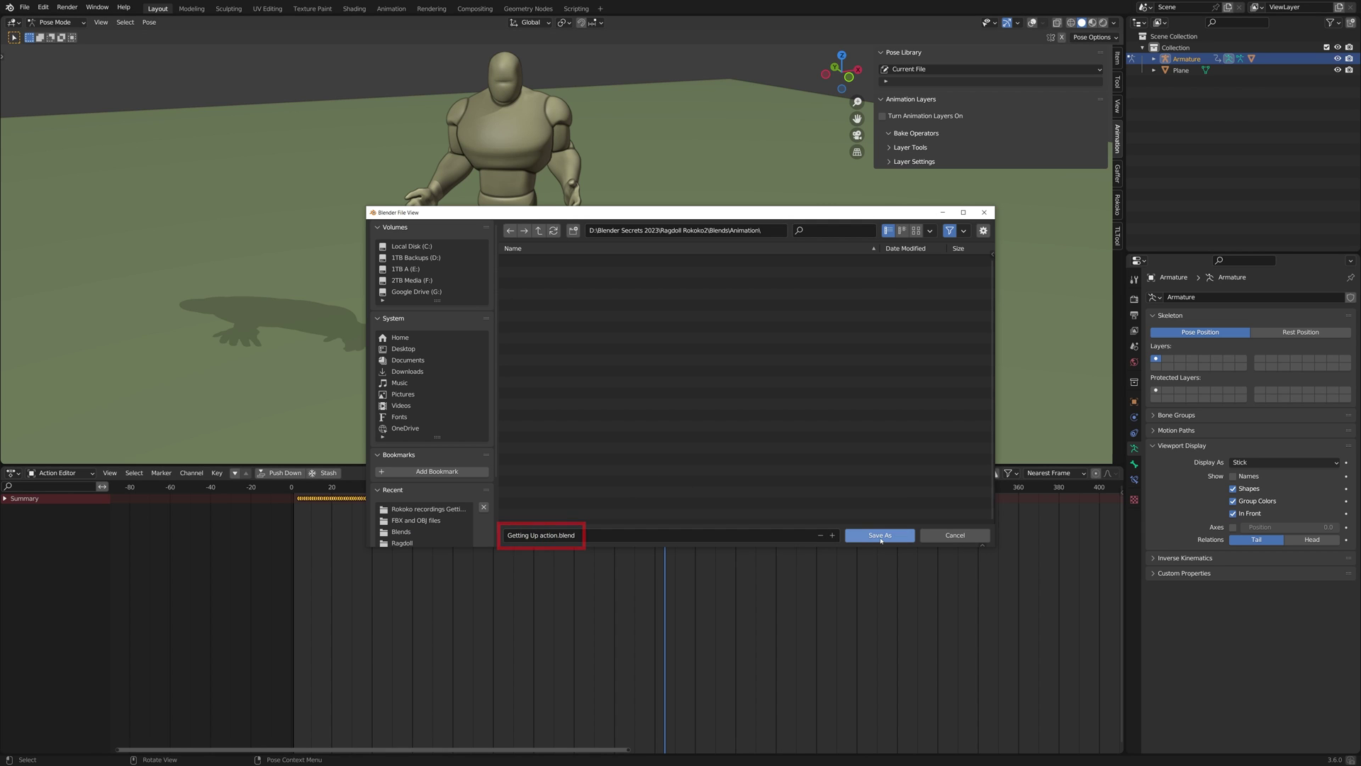
pyautogui.click(895, 534)
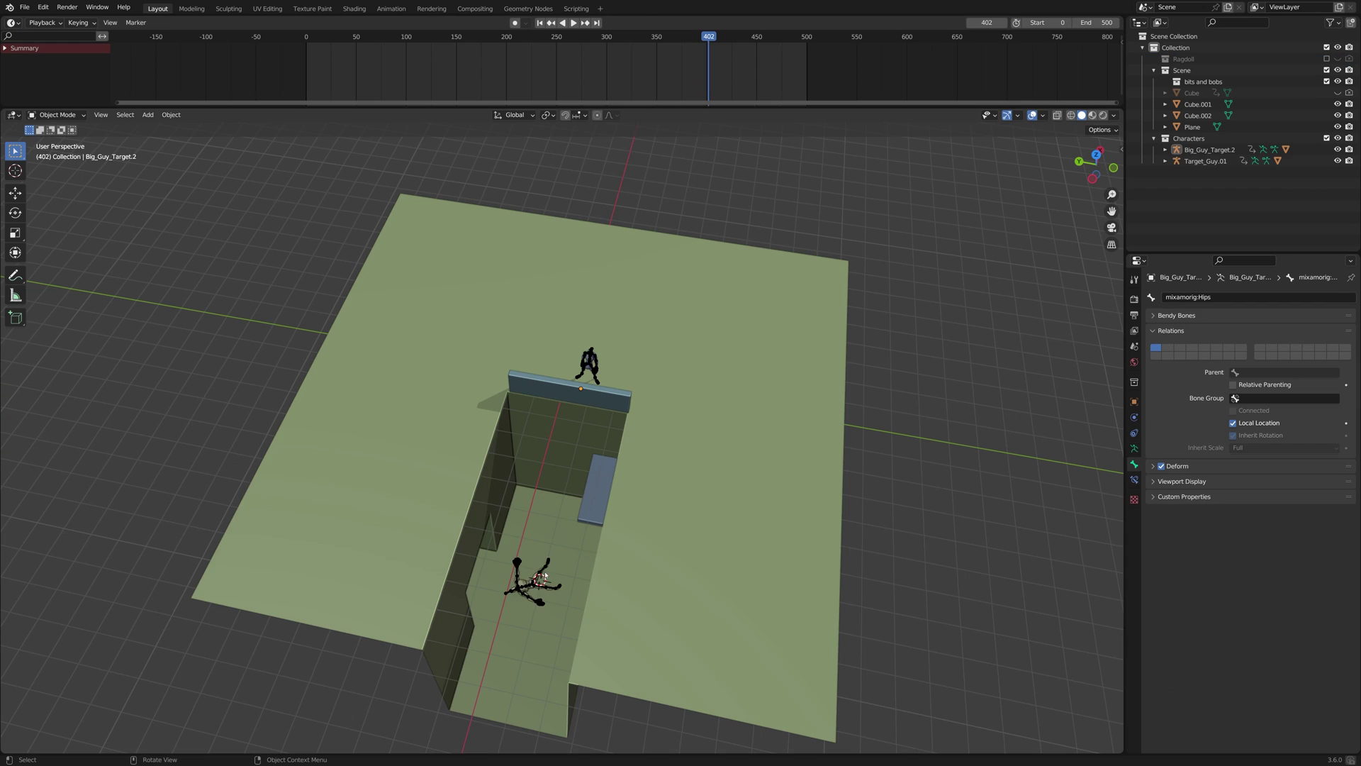
# In the fight scene, select the fallen character Big_Guy_Target.2 and change the upper 3D view to the Nonlinear Animation editor
pyautogui.click(544, 576)
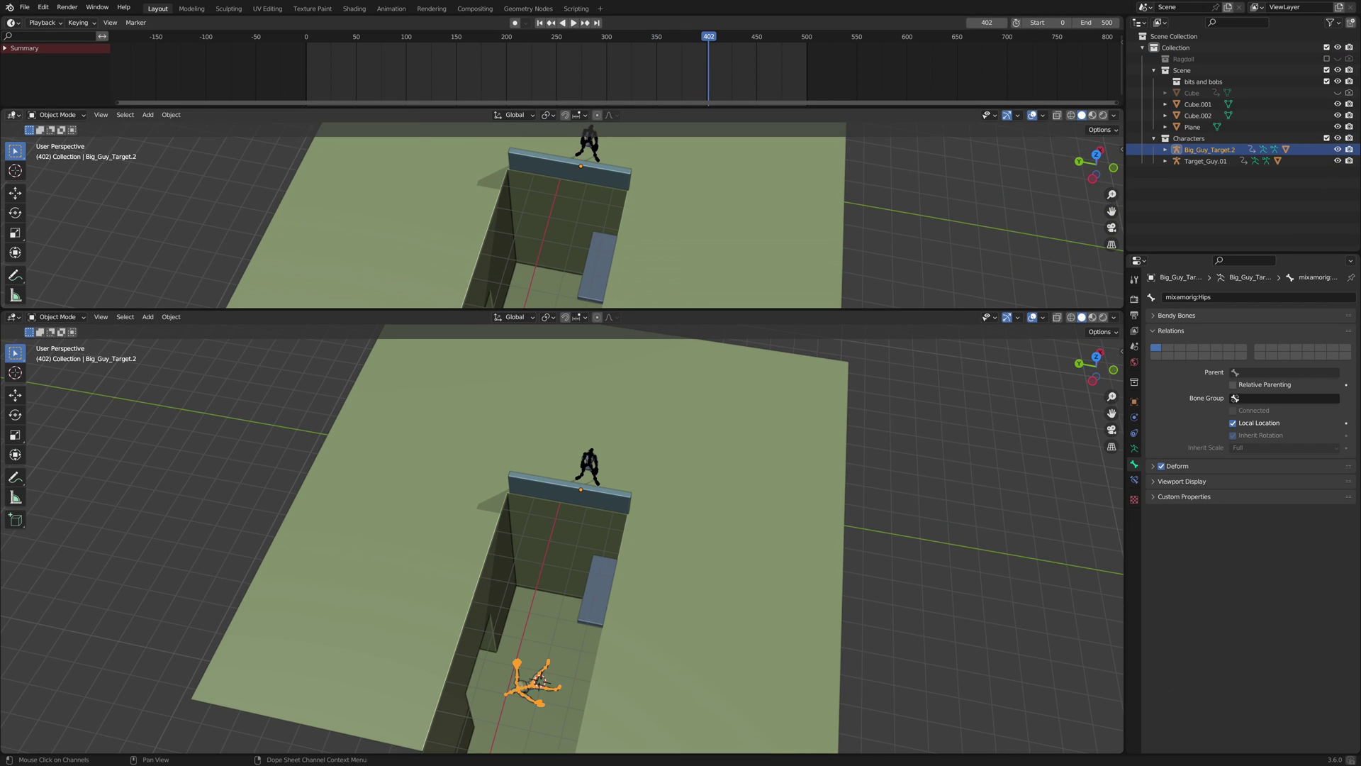
pyautogui.click(13, 115)
pyautogui.click(206, 202)
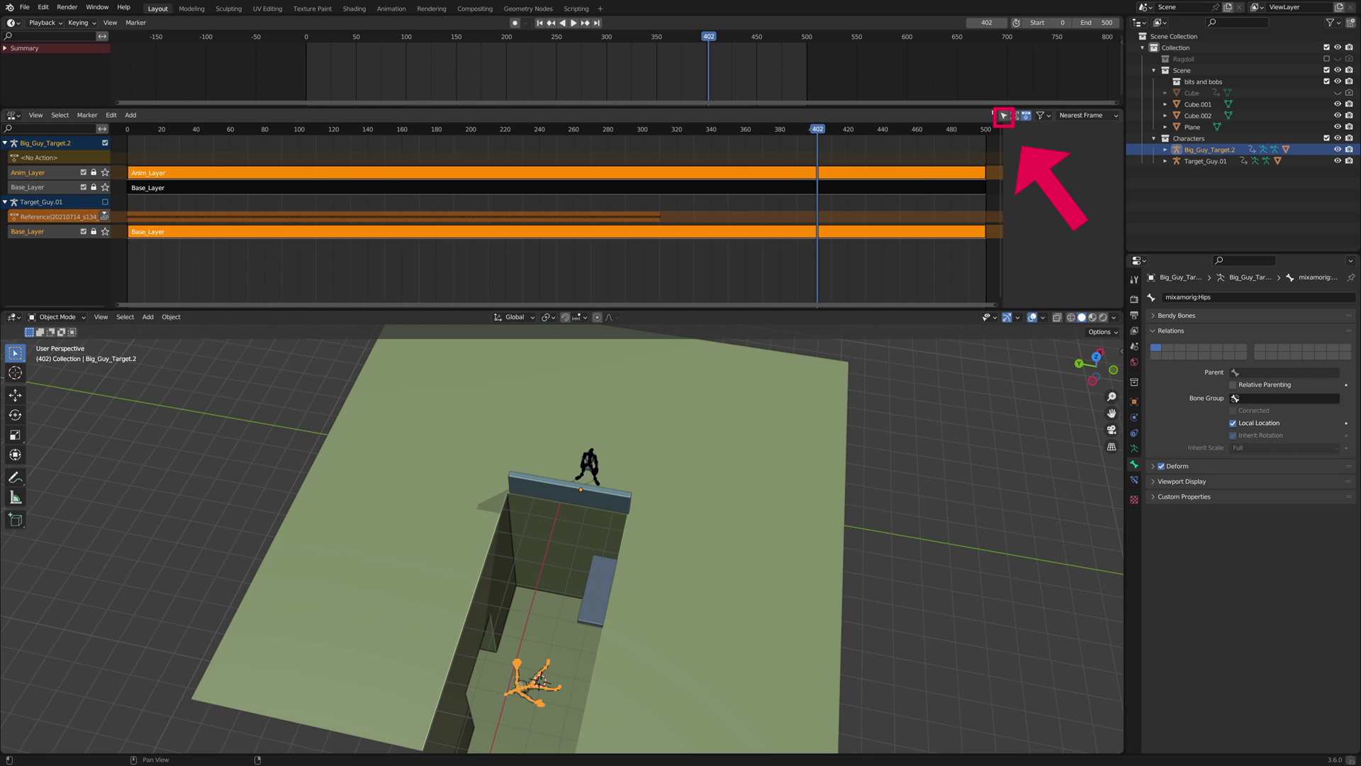
# Limit the NLA editor to the selected character and append the Getting Up action from "Getting Up action.blend"
pyautogui.click(1004, 115)
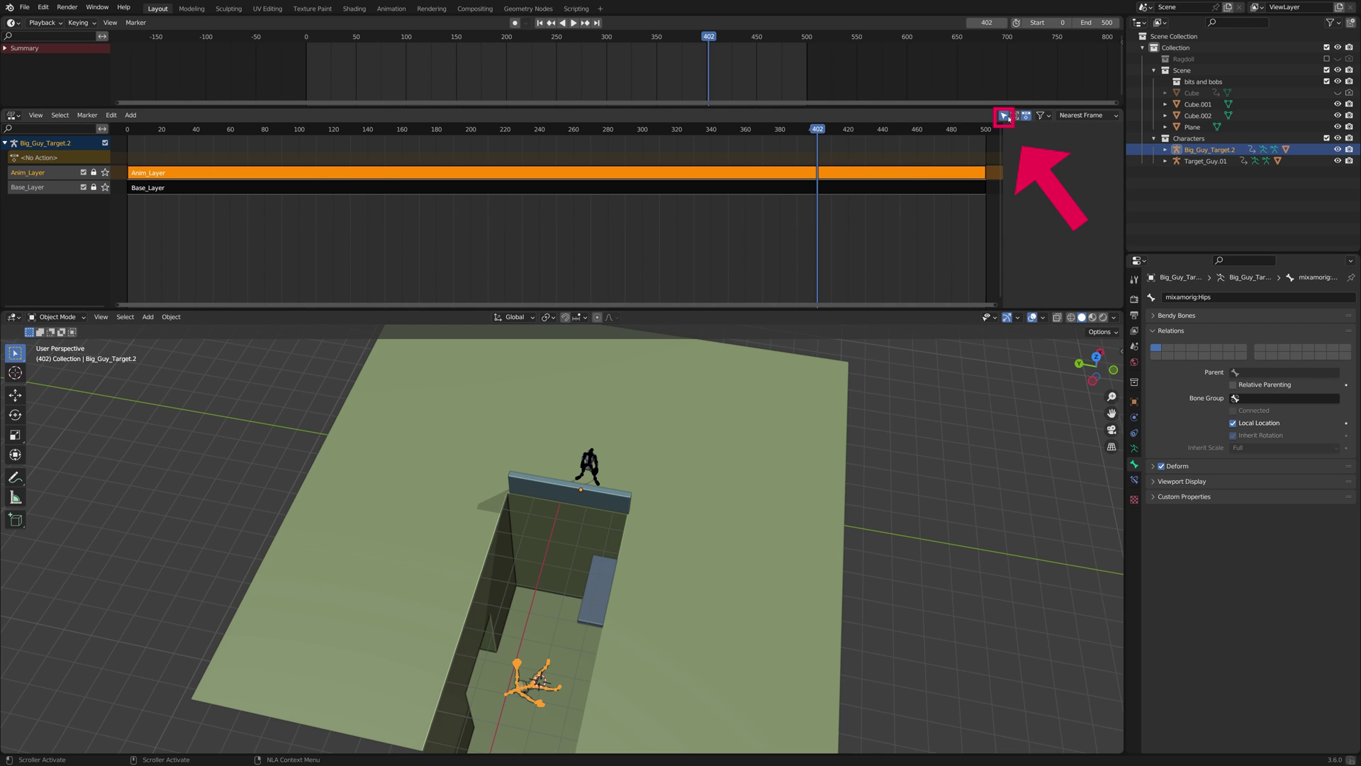
pyautogui.click(412, 232)
pyautogui.click(25, 8)
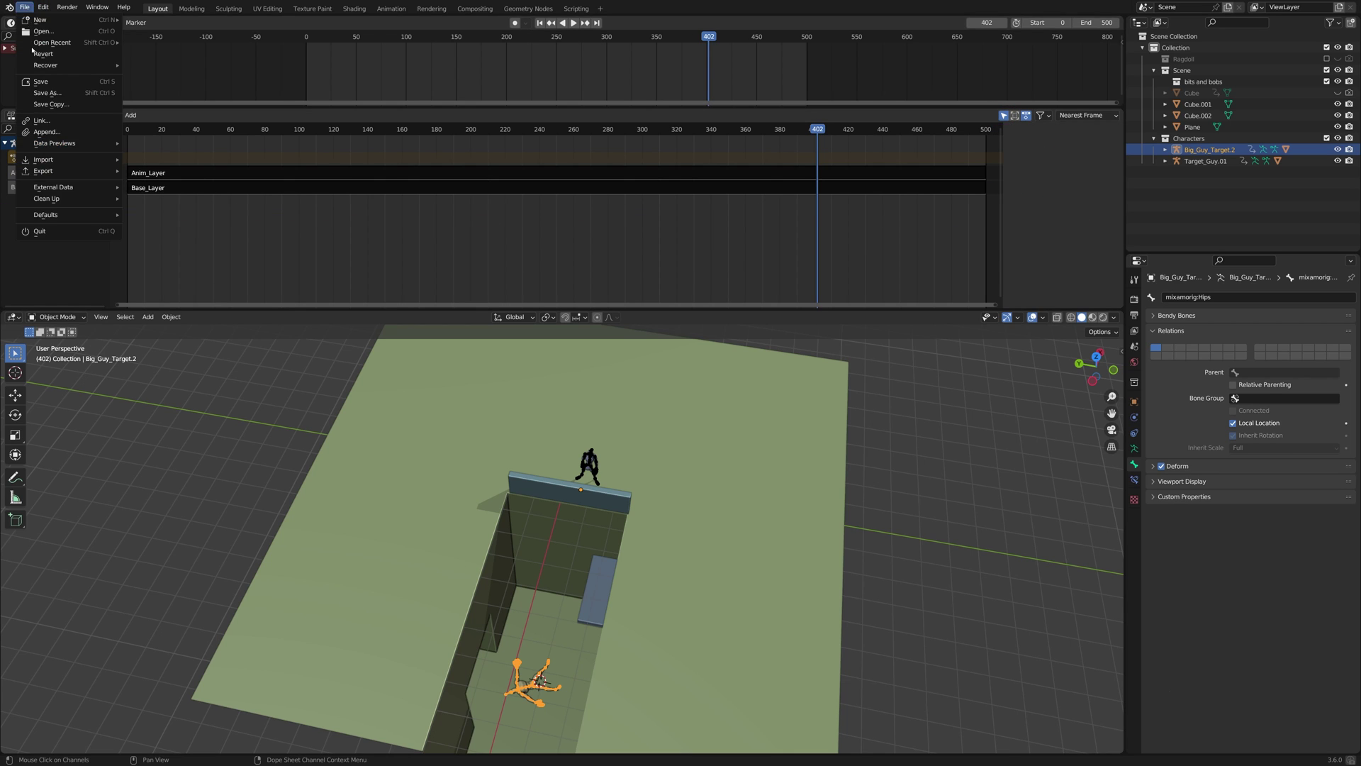
pyautogui.click(43, 132)
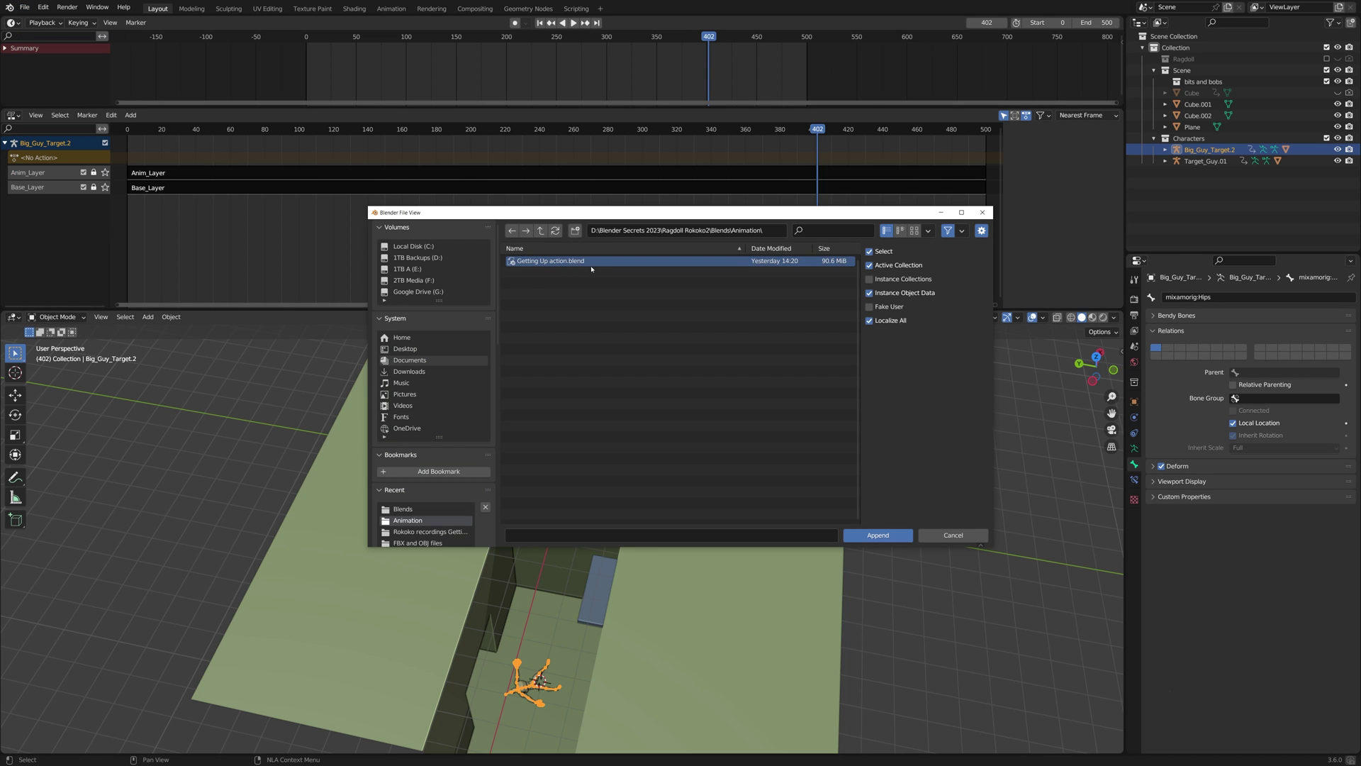
pyautogui.doubleClick(589, 262)
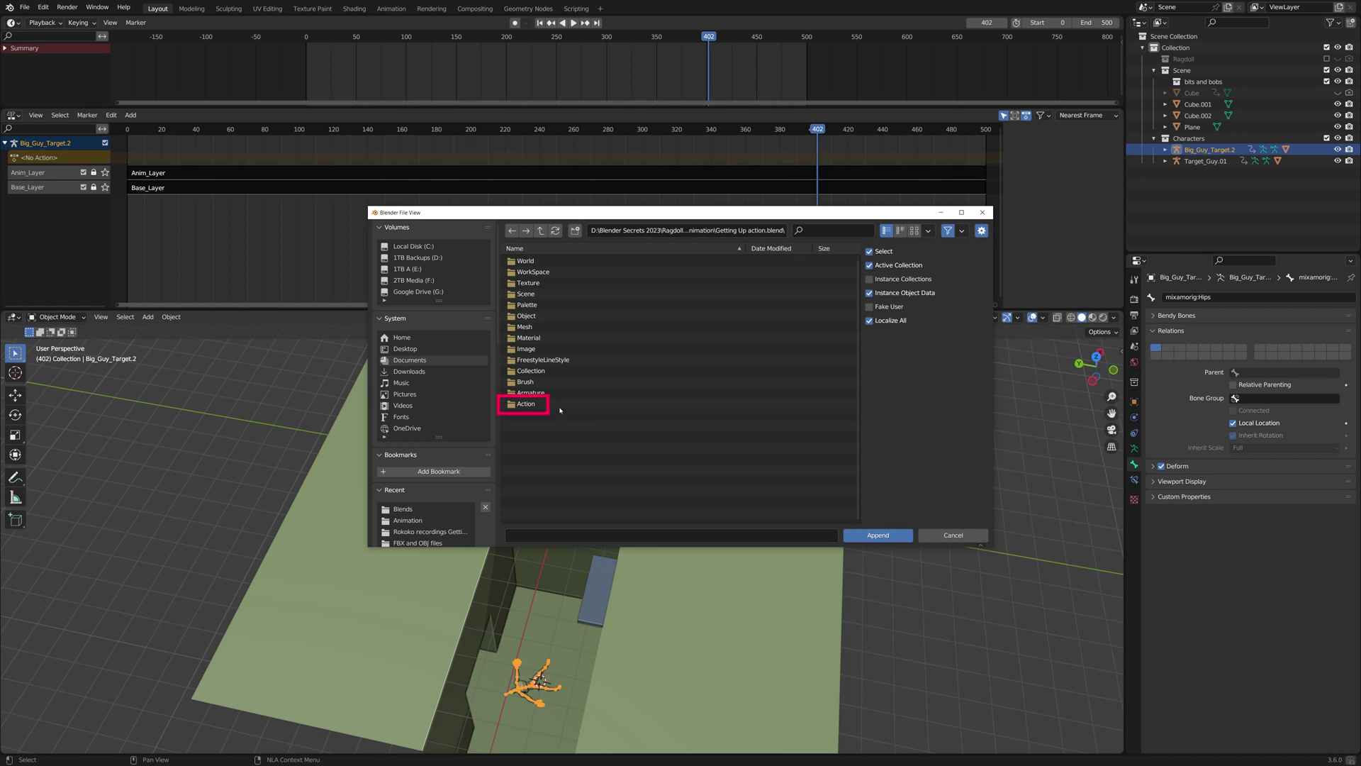
pyautogui.doubleClick(539, 404)
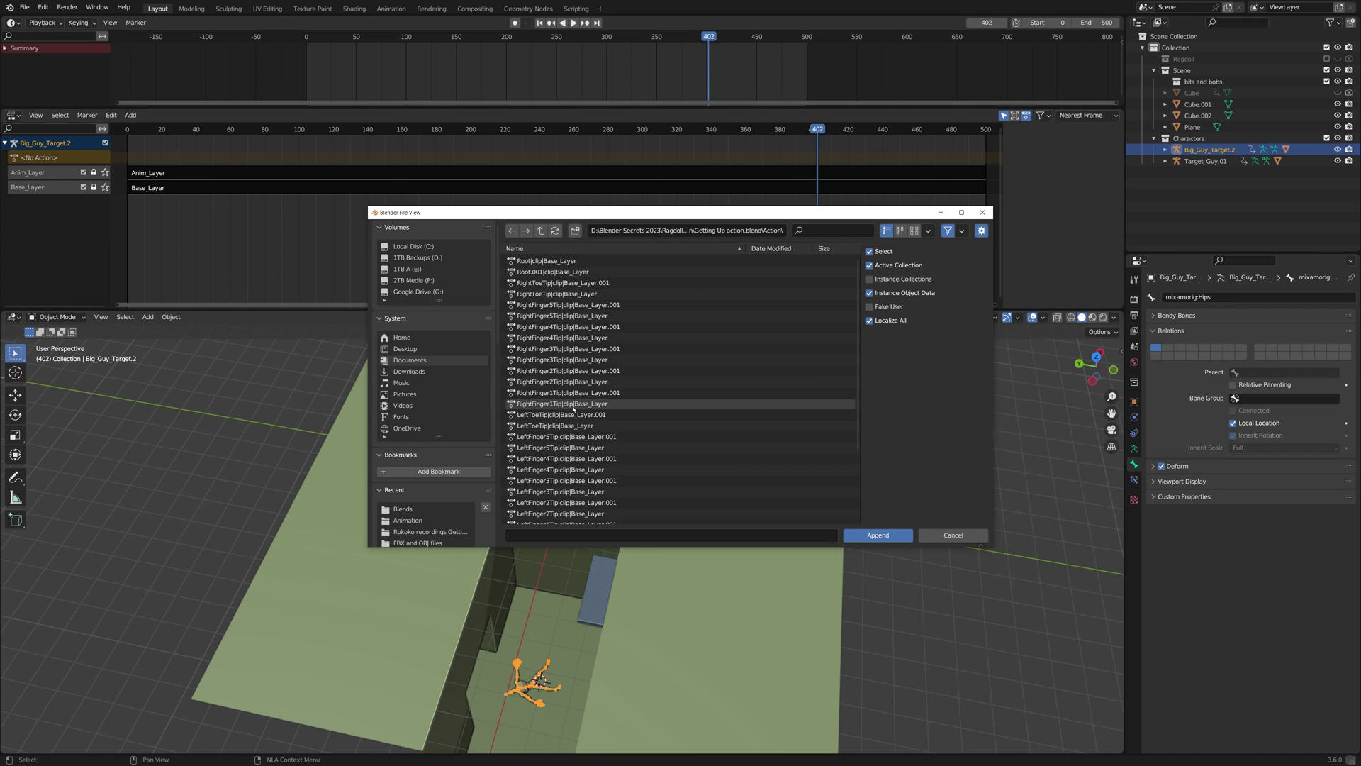
pyautogui.scroll(-8, 570, 412)
pyautogui.click(552, 485)
pyautogui.click(877, 535)
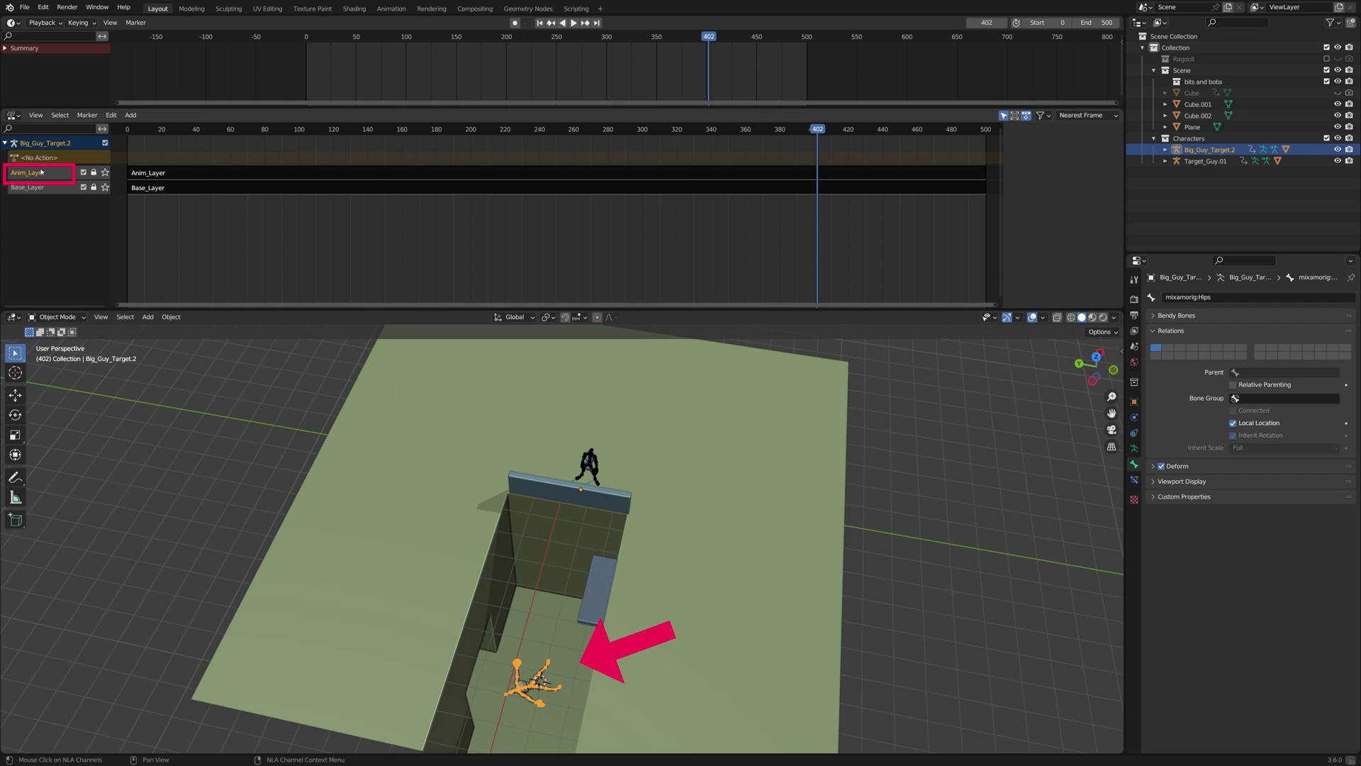
# Add a new NLA track above Anim_Layer and place the Getting_Up action on it as a strip
pyautogui.click(130, 115)
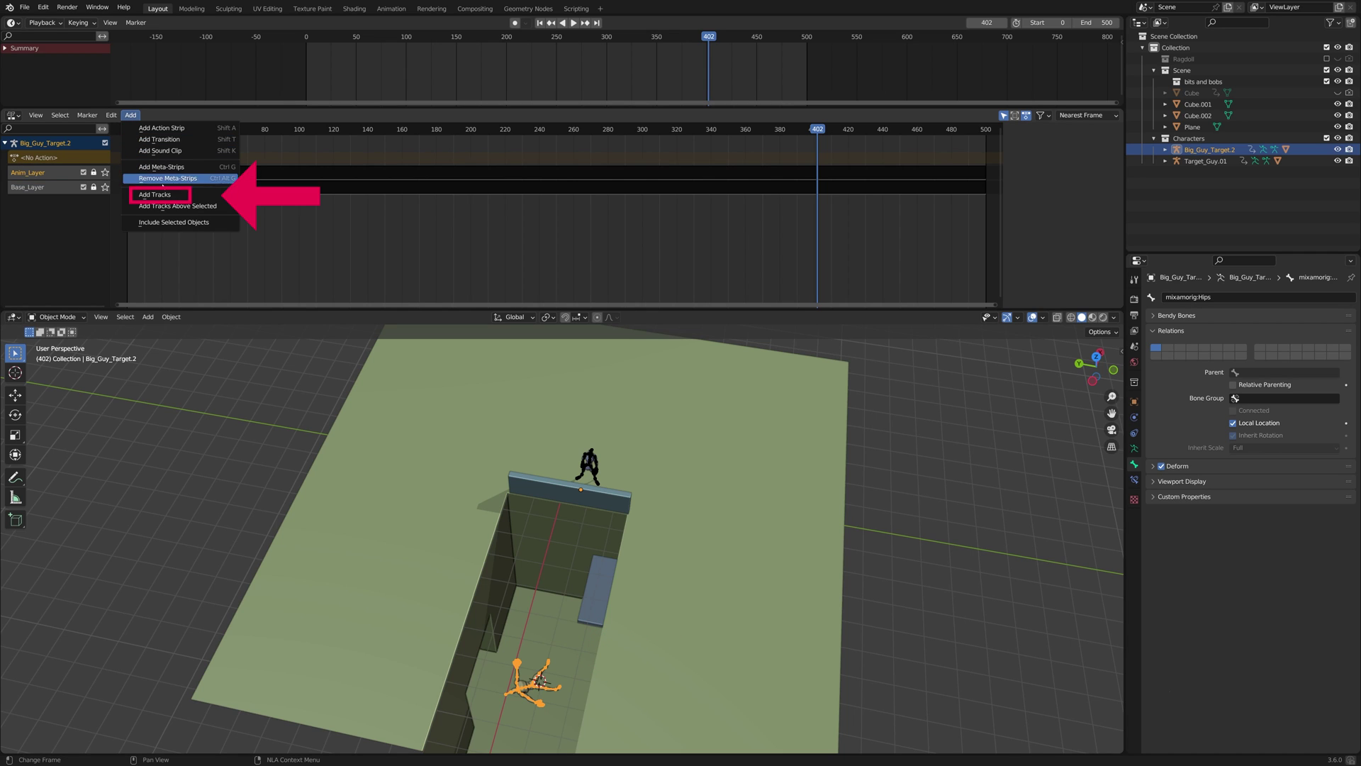
pyautogui.click(186, 196)
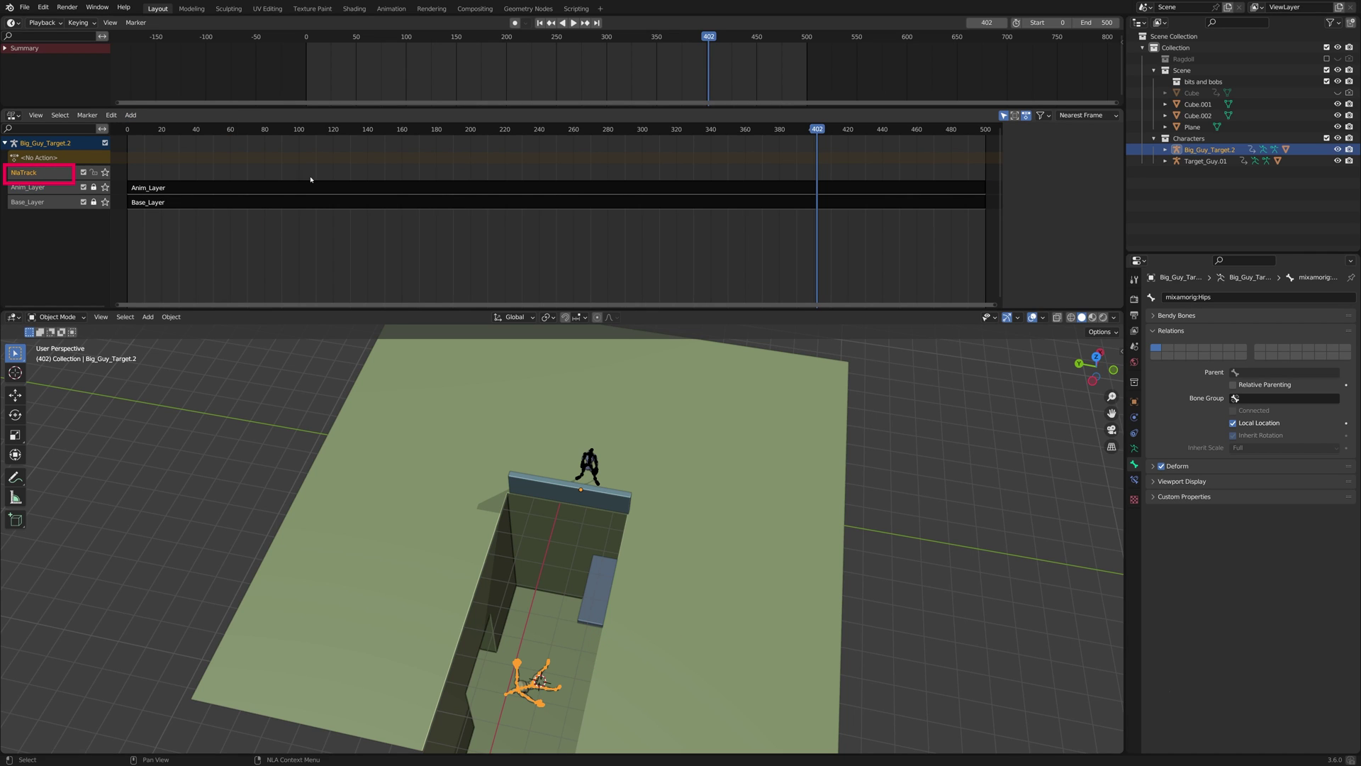
pyautogui.hotkey('shift', 'a')
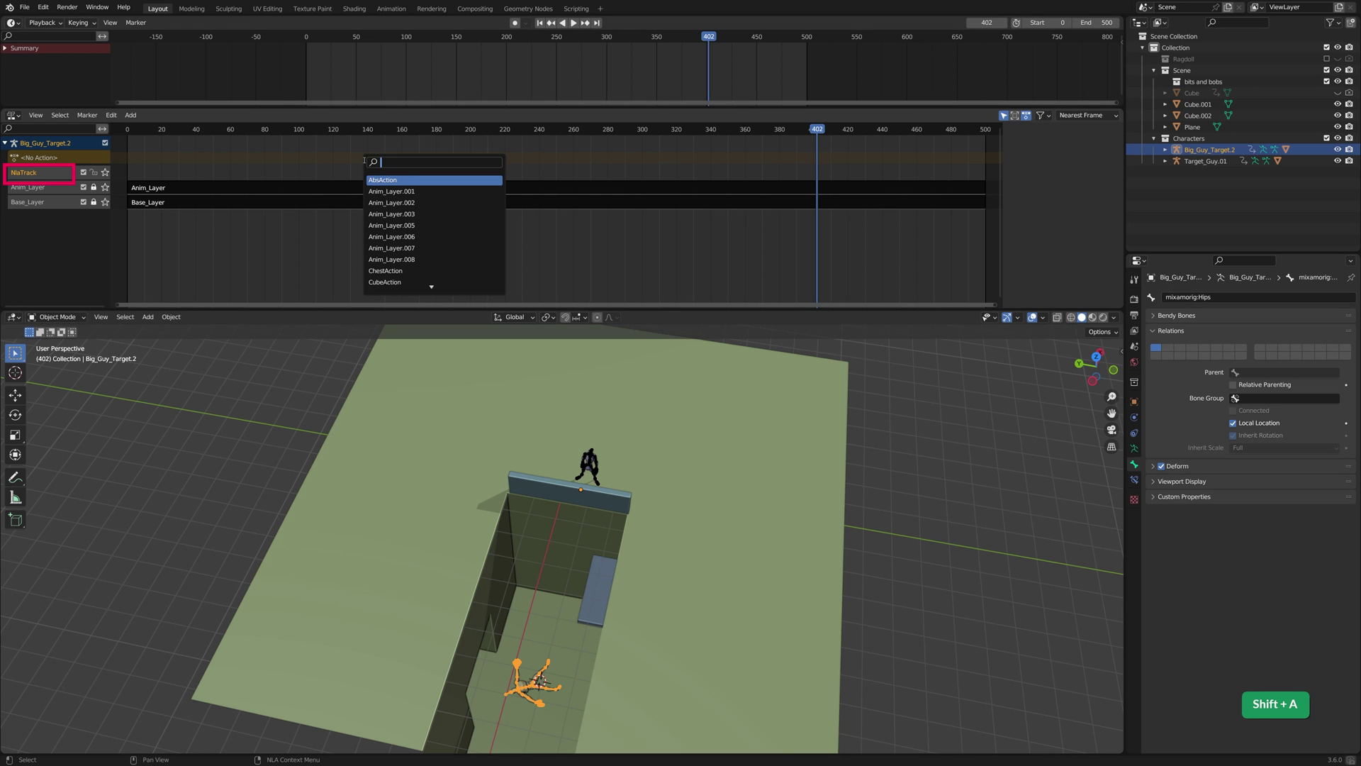
pyautogui.write('get')
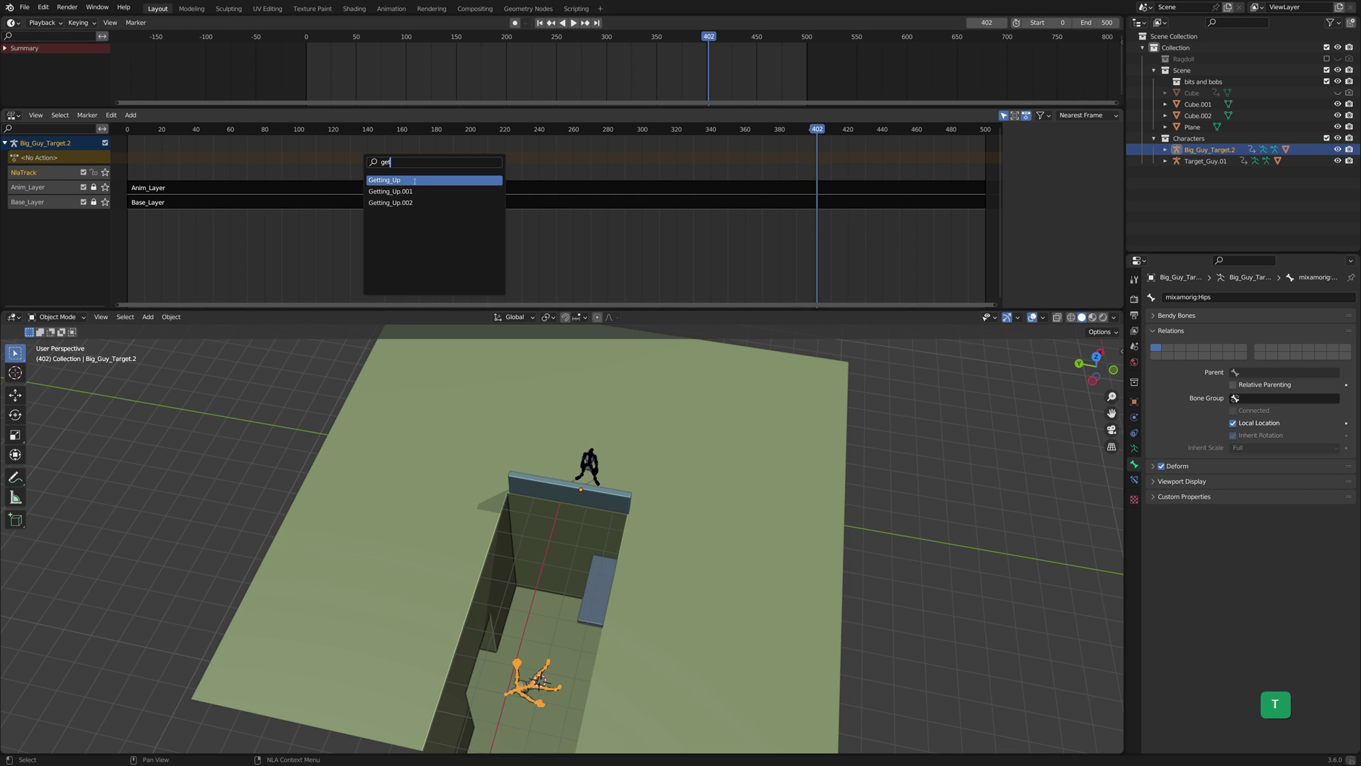
# Split the Getting_Up strip at frame 232 and delete the part before it
pyautogui.moveTo(650, 136); pyautogui.dragTo(544, 137)
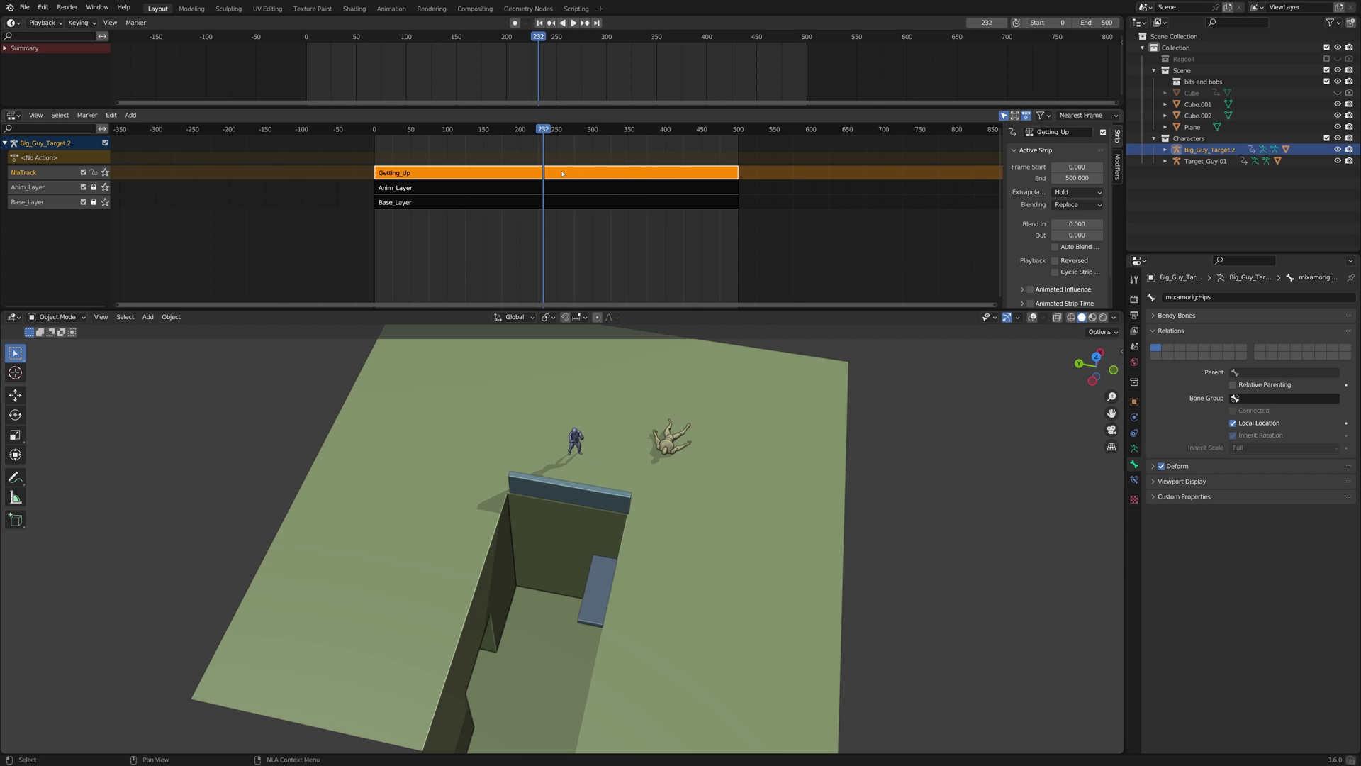
pyautogui.press('y')
pyautogui.click(506, 175)
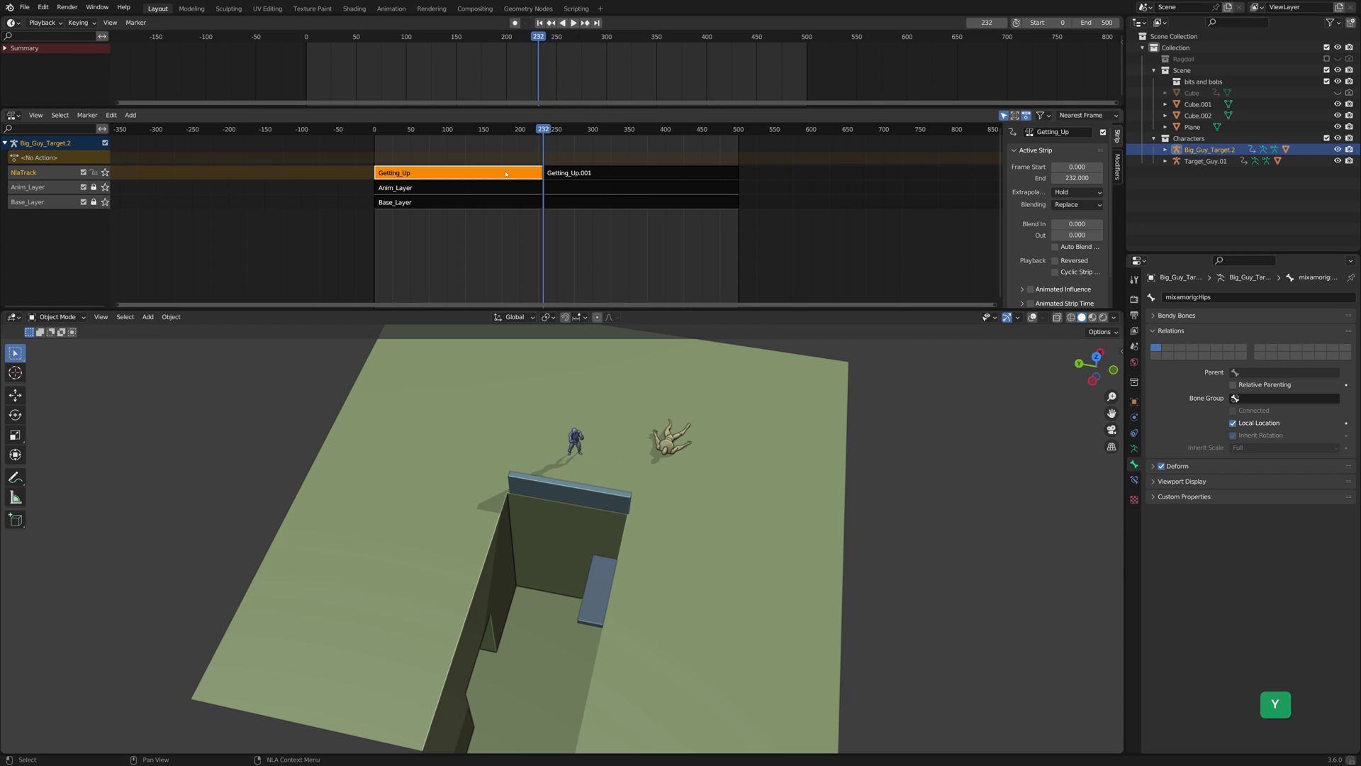
pyautogui.press('BackSpace')
pyautogui.press('Delete')
# Set Blend In to 1 on the remaining Getting_Up strip and check the frames around its start
pyautogui.scroll(5, 554, 173)
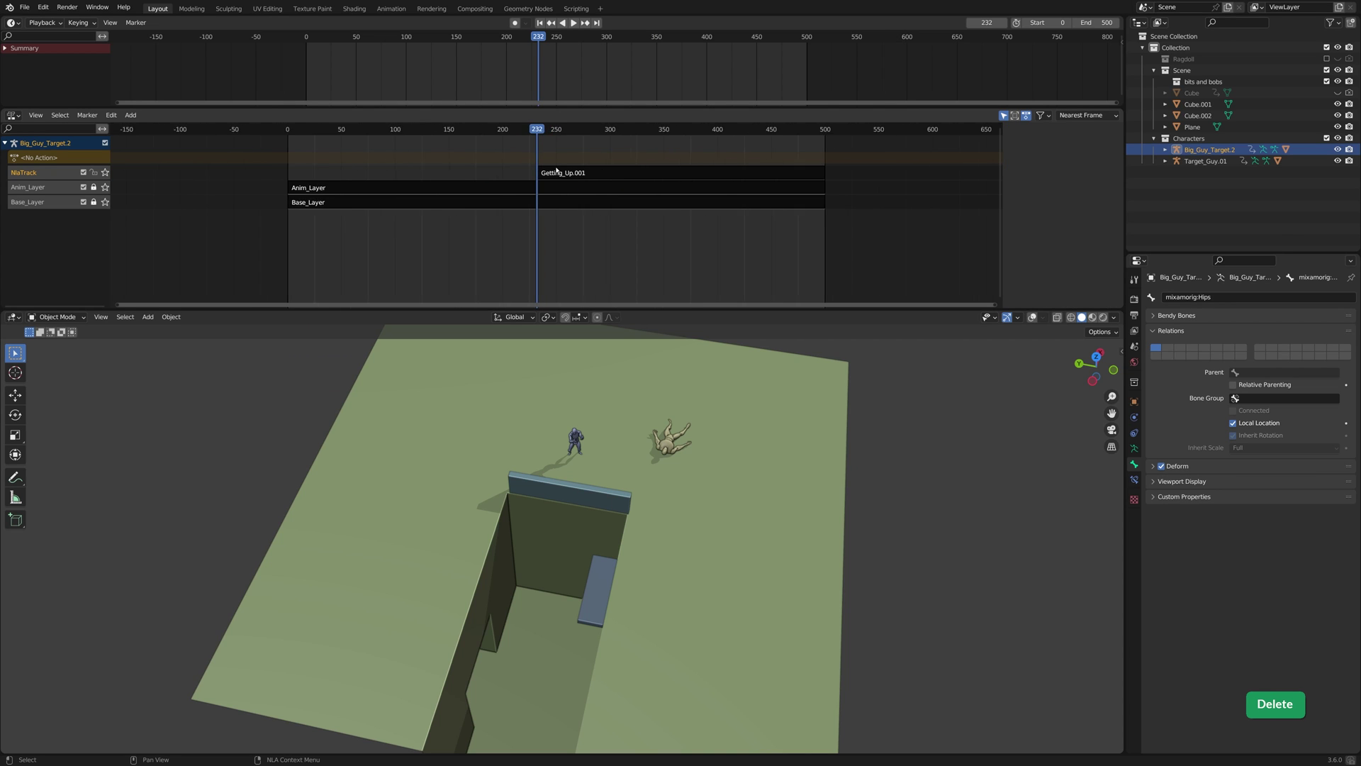
pyautogui.click(557, 174)
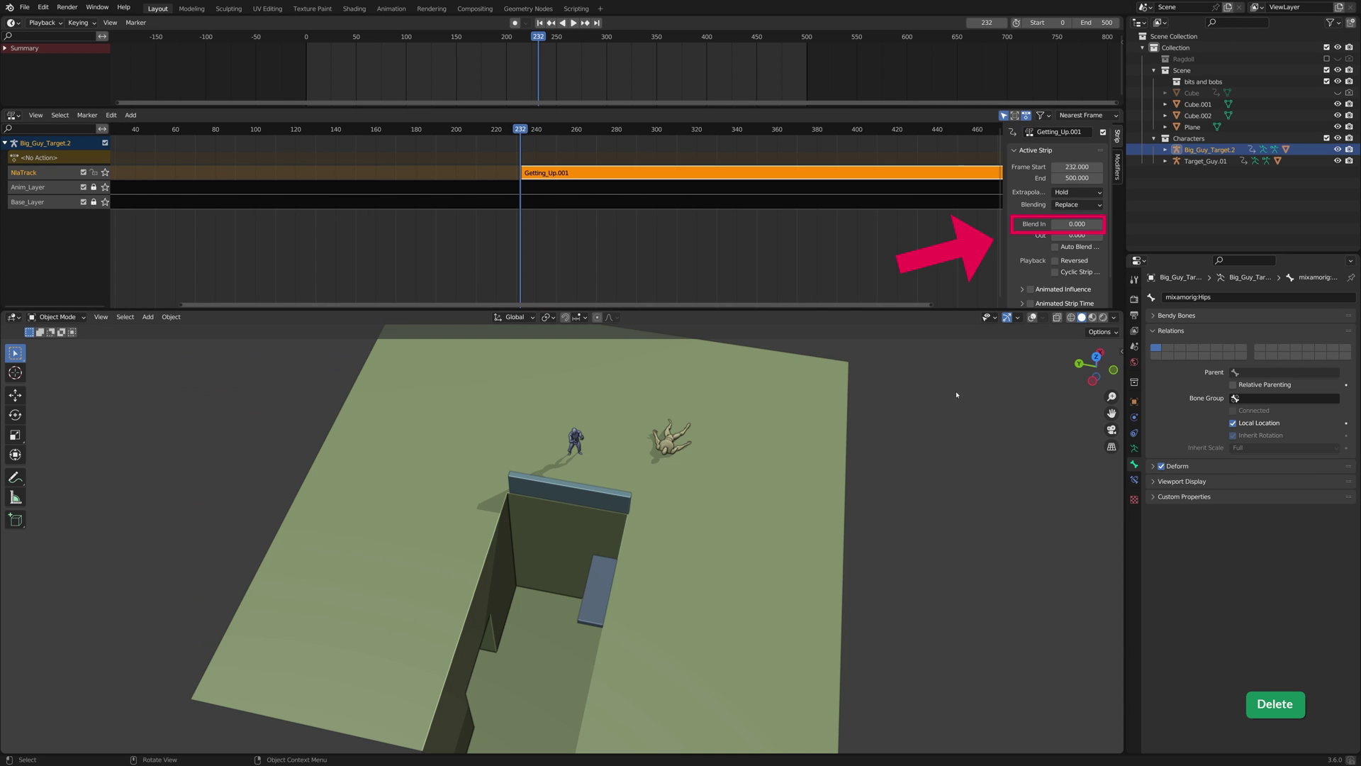
pyautogui.click(1077, 224)
pyautogui.write('1')
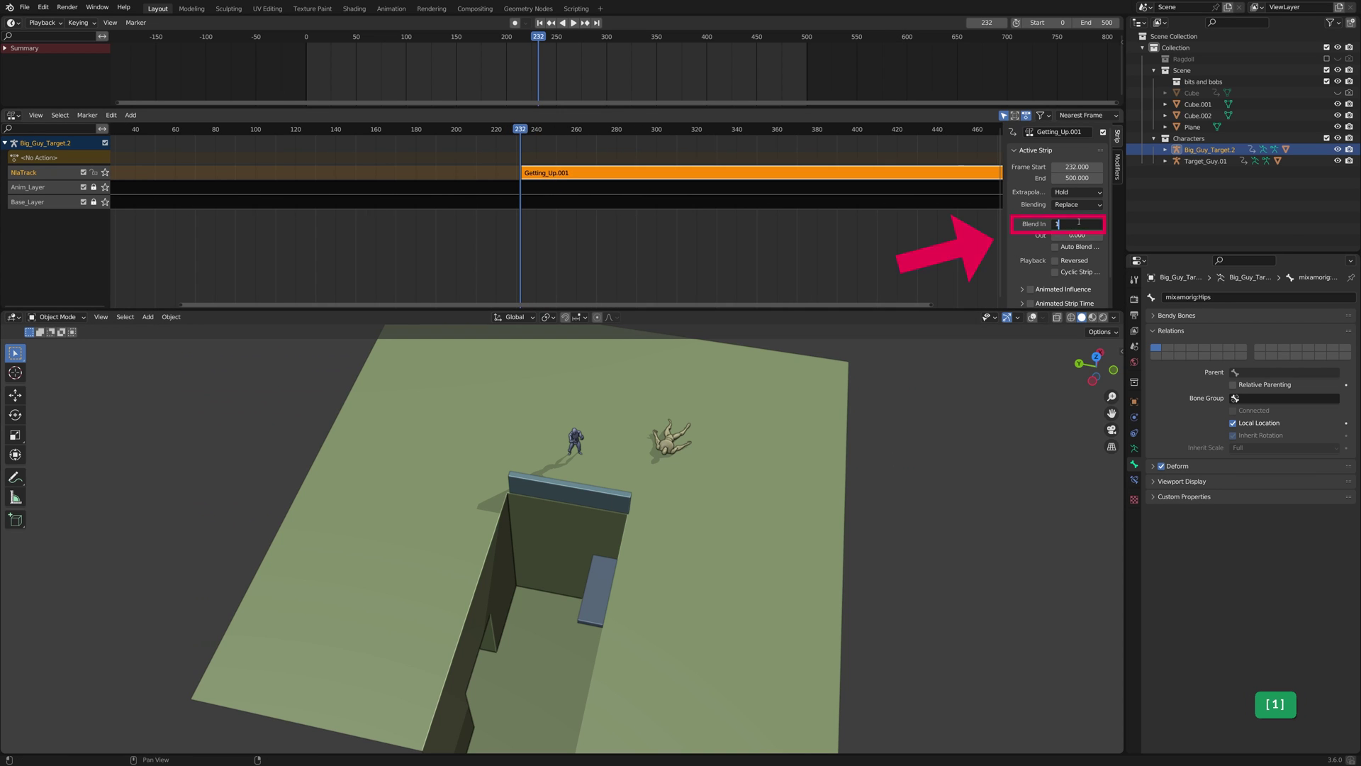
pyautogui.press('Return')
pyautogui.press('Right')
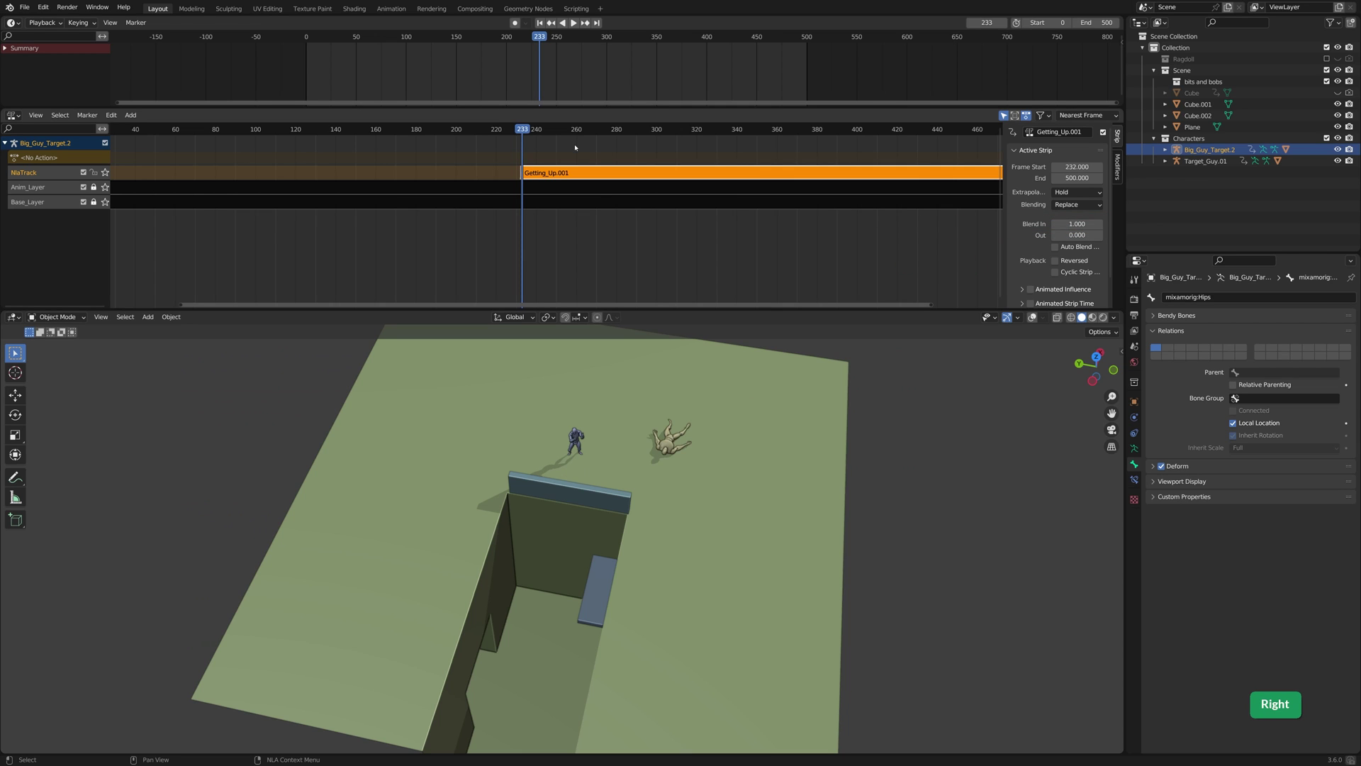
pyautogui.press('Left')
pyautogui.press('Left')
# Move the Getting_Up strip along its track so that it starts at frame 396
pyautogui.moveTo(517, 130); pyautogui.dragTo(853, 130)
pyautogui.moveTo(600, 170); pyautogui.dragTo(929, 171)
pyautogui.moveTo(857, 130); pyautogui.dragTo(853, 170)
pyautogui.press('space')
# Turn the viewport overlays back on and enter Edit Mode on the Big_Guy_Target.2 armature
pyautogui.click(1032, 317)
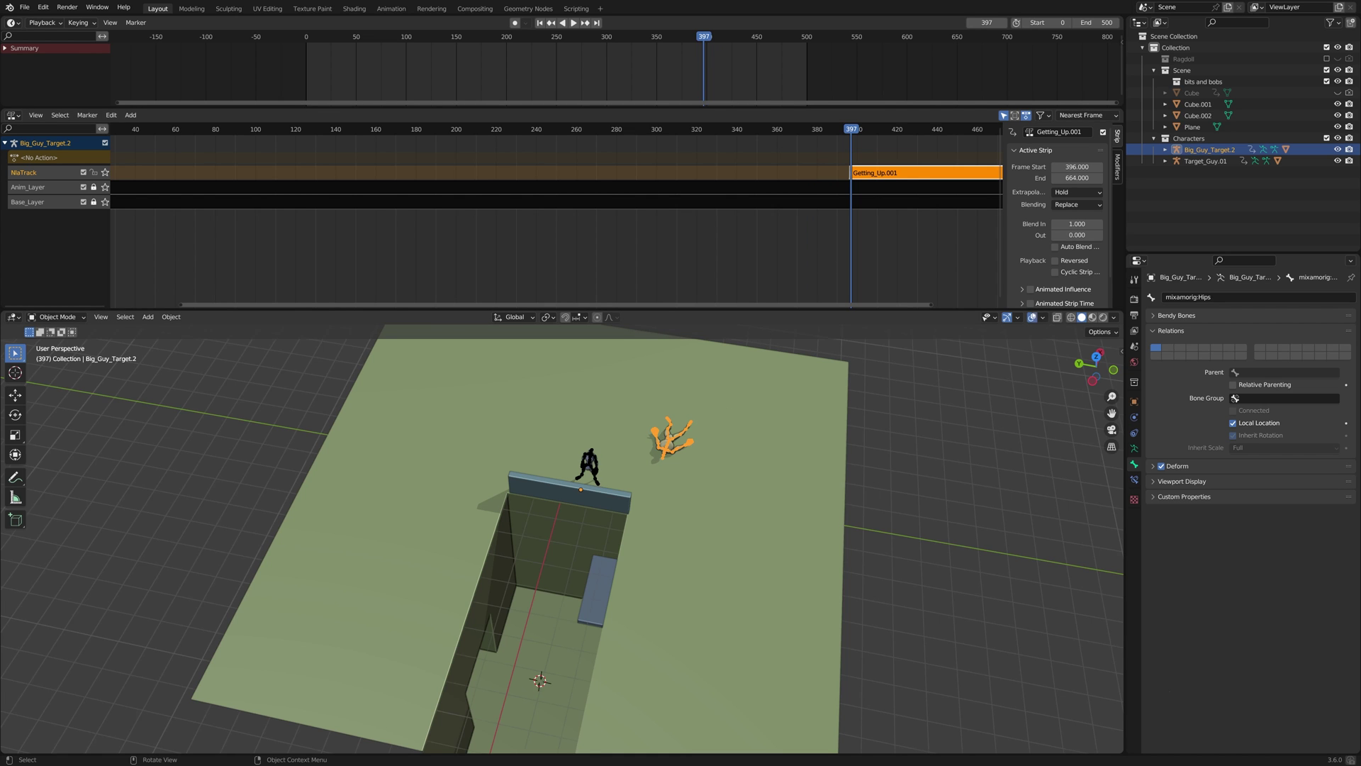
pyautogui.scroll(3, 709, 436)
pyautogui.keyDown('shift'); pyautogui.moveTo(662, 447); pyautogui.dragTo(553, 592, button='middle'); pyautogui.keyUp('shift')
pyautogui.scroll(5, 610, 524)
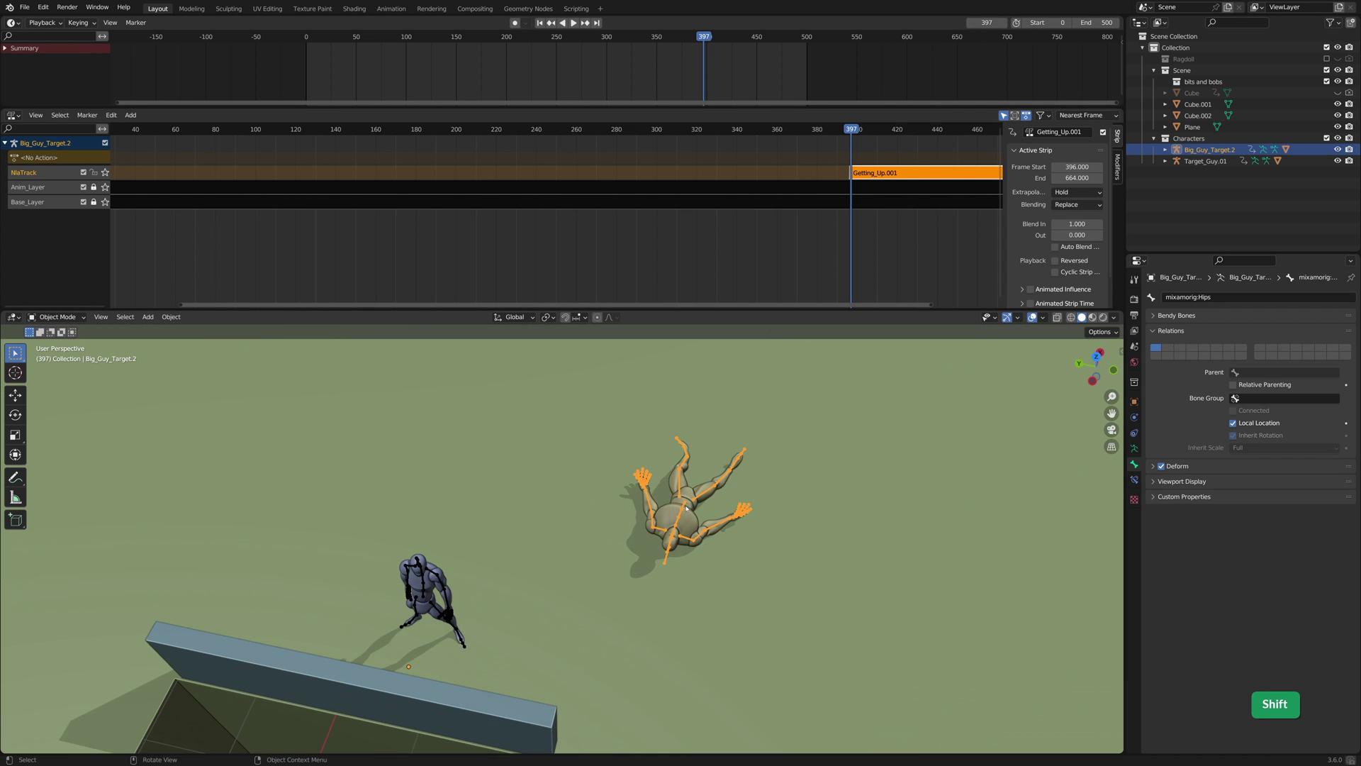
pyautogui.keyDown('shift'); pyautogui.moveTo(723, 441); pyautogui.dragTo(552, 518, button='middle'); pyautogui.keyUp('shift')
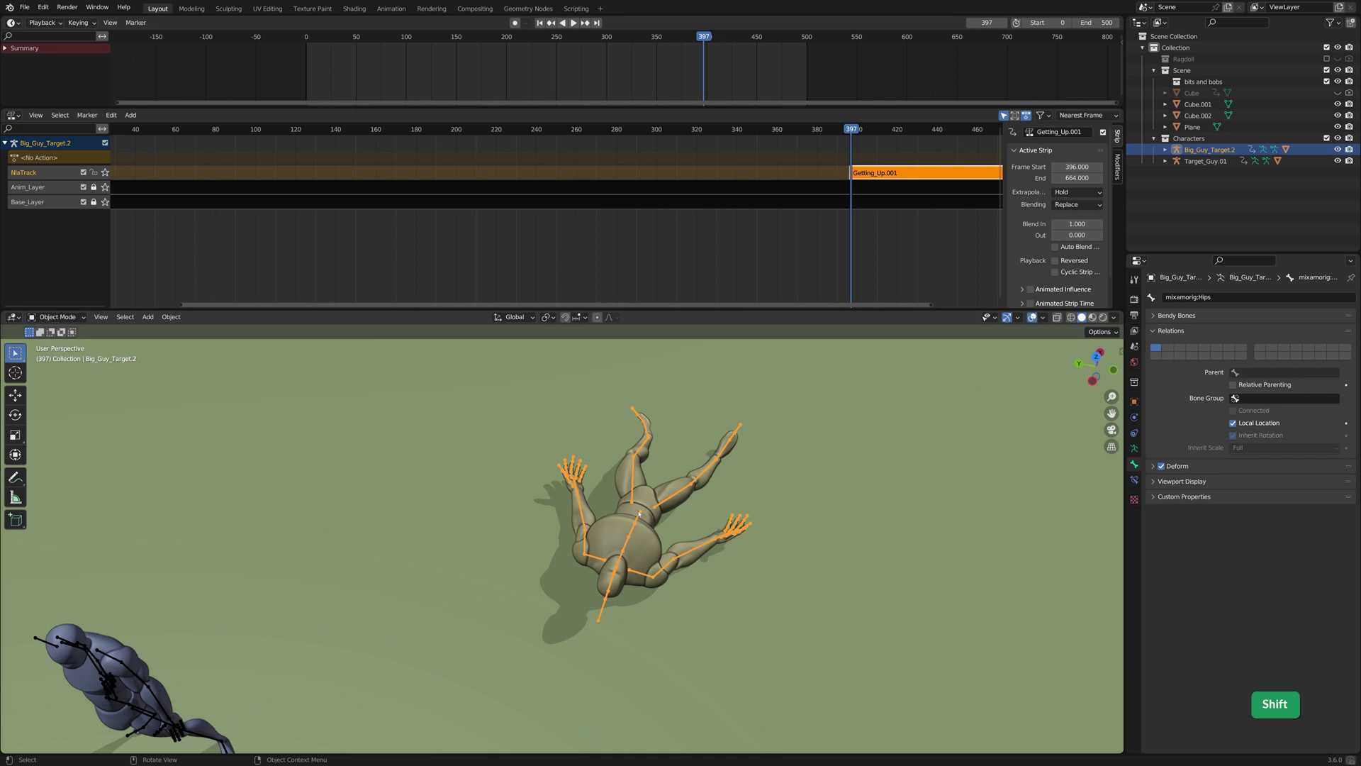
pyautogui.press('Tab')
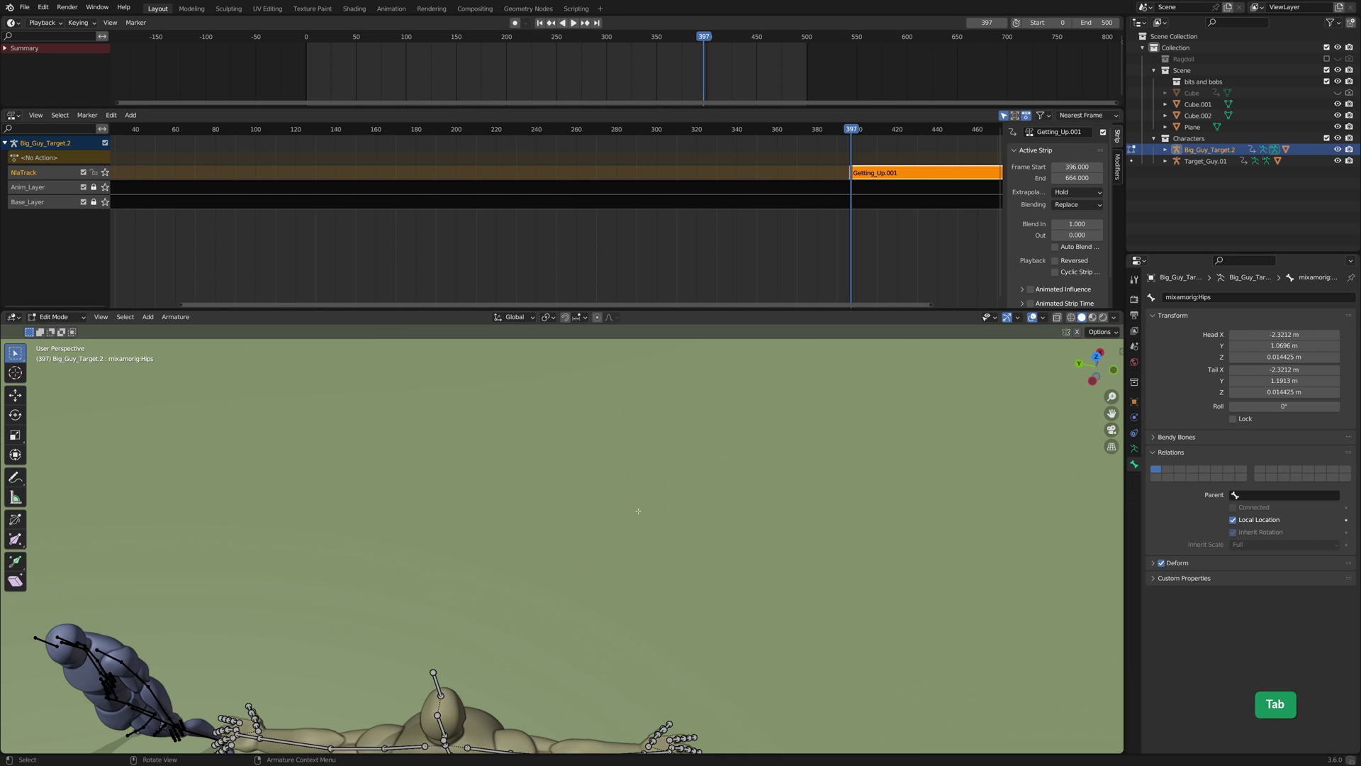
pyautogui.scroll(-3, 671, 521)
pyautogui.keyDown('shift'); pyautogui.moveTo(607, 577); pyautogui.dragTo(673, 428, button='middle'); pyautogui.keyUp('shift')
pyautogui.scroll(6, 673, 428)
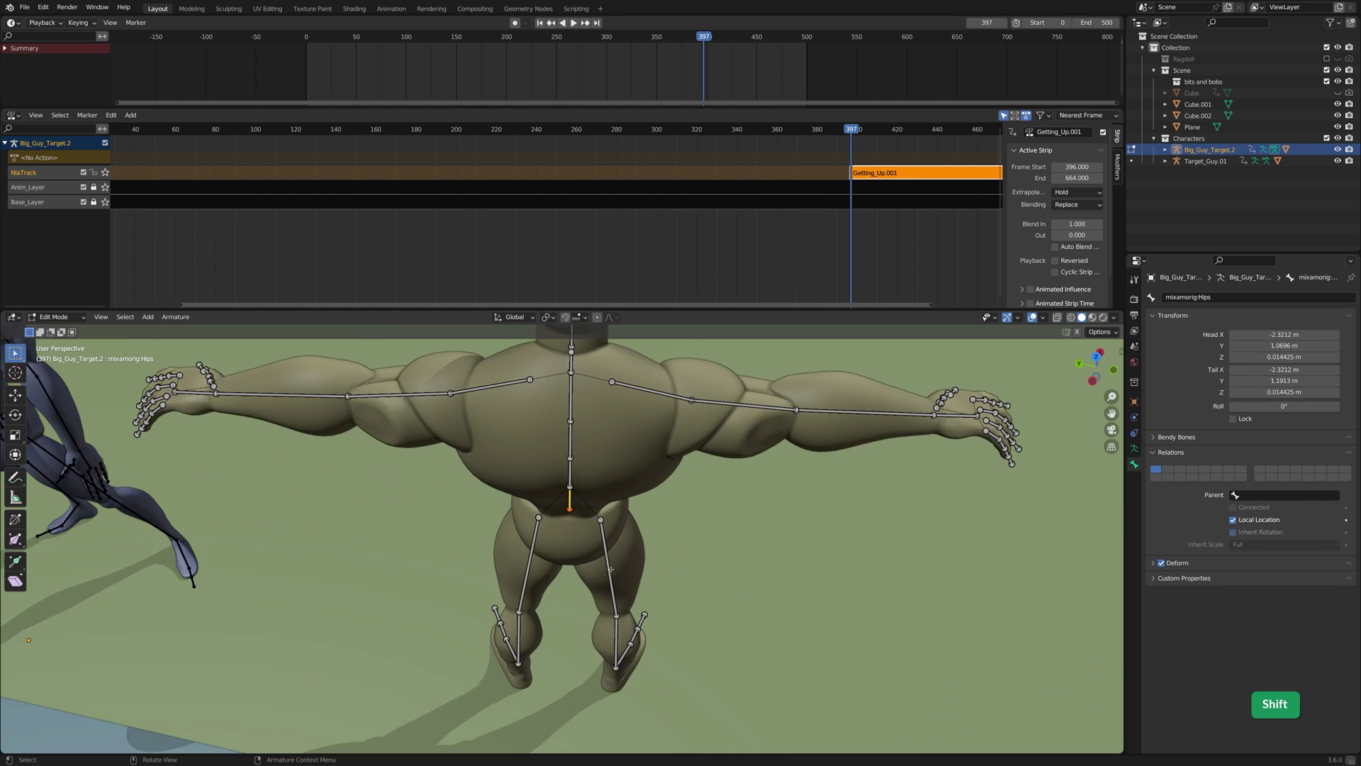
pyautogui.keyDown('shift'); pyautogui.moveTo(426, 560); pyautogui.dragTo(589, 567, button='middle'); pyautogui.keyUp('shift')
pyautogui.moveTo(588, 571); pyautogui.dragTo(680, 557, button='middle')
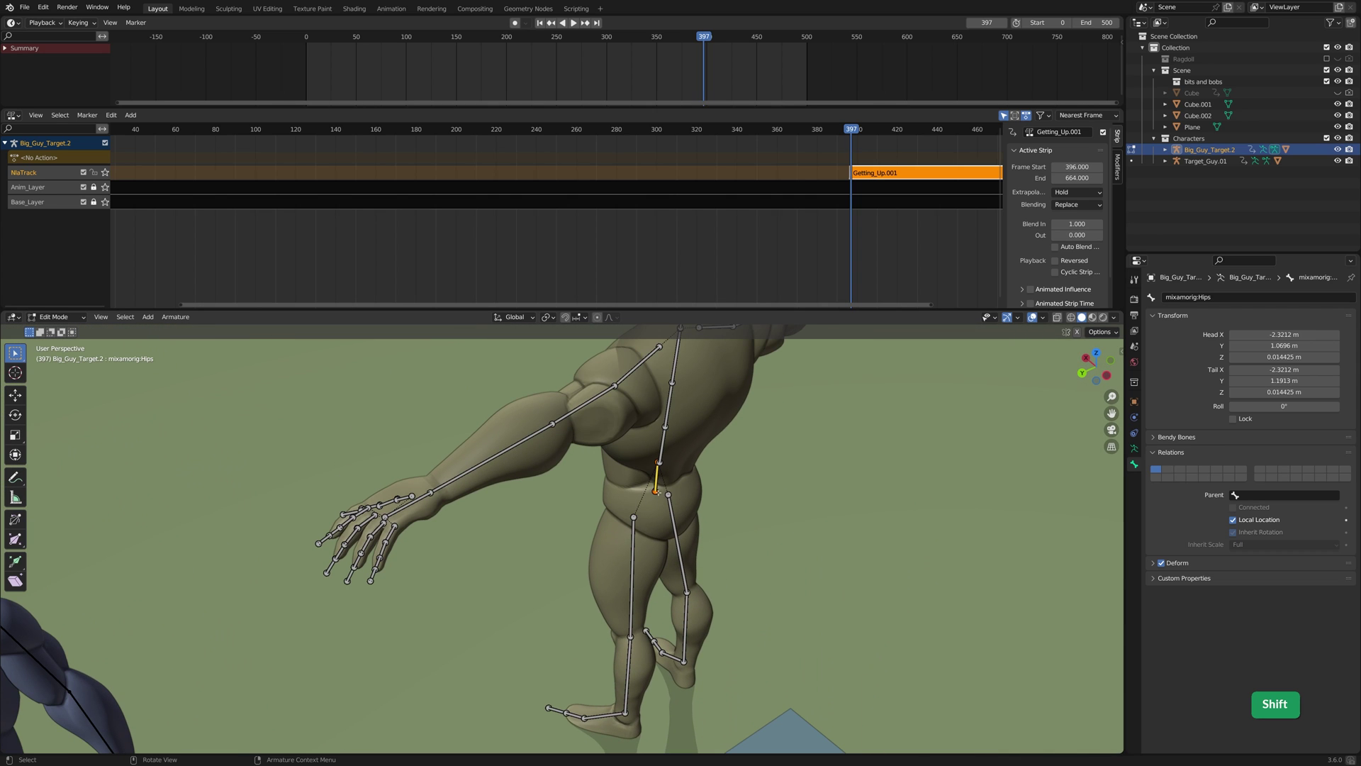
# Extrude a bone from the hips bone's base, with its tail near -2.49, 0.98, -0.26 m, and rename it mixamorig:Root
pyautogui.press('e')
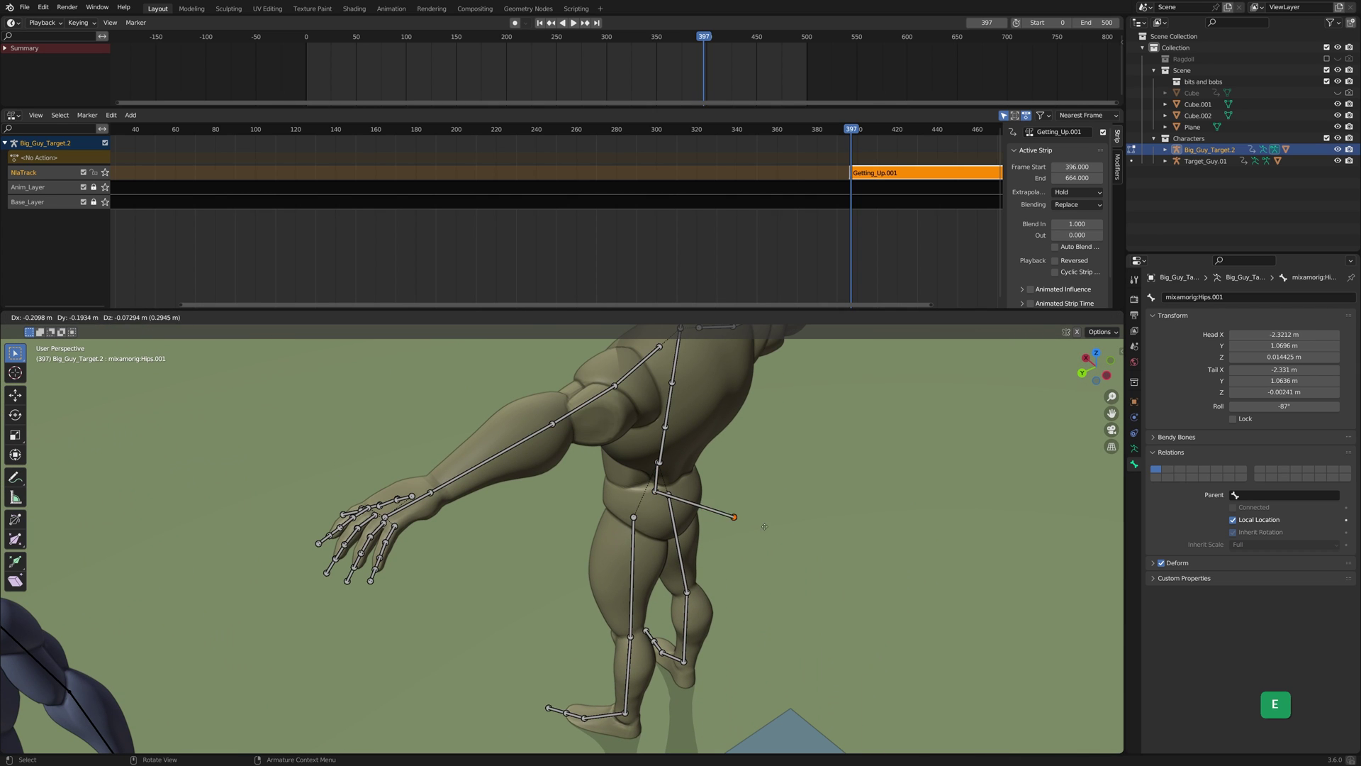
pyautogui.click(711, 512)
pyautogui.click(707, 504)
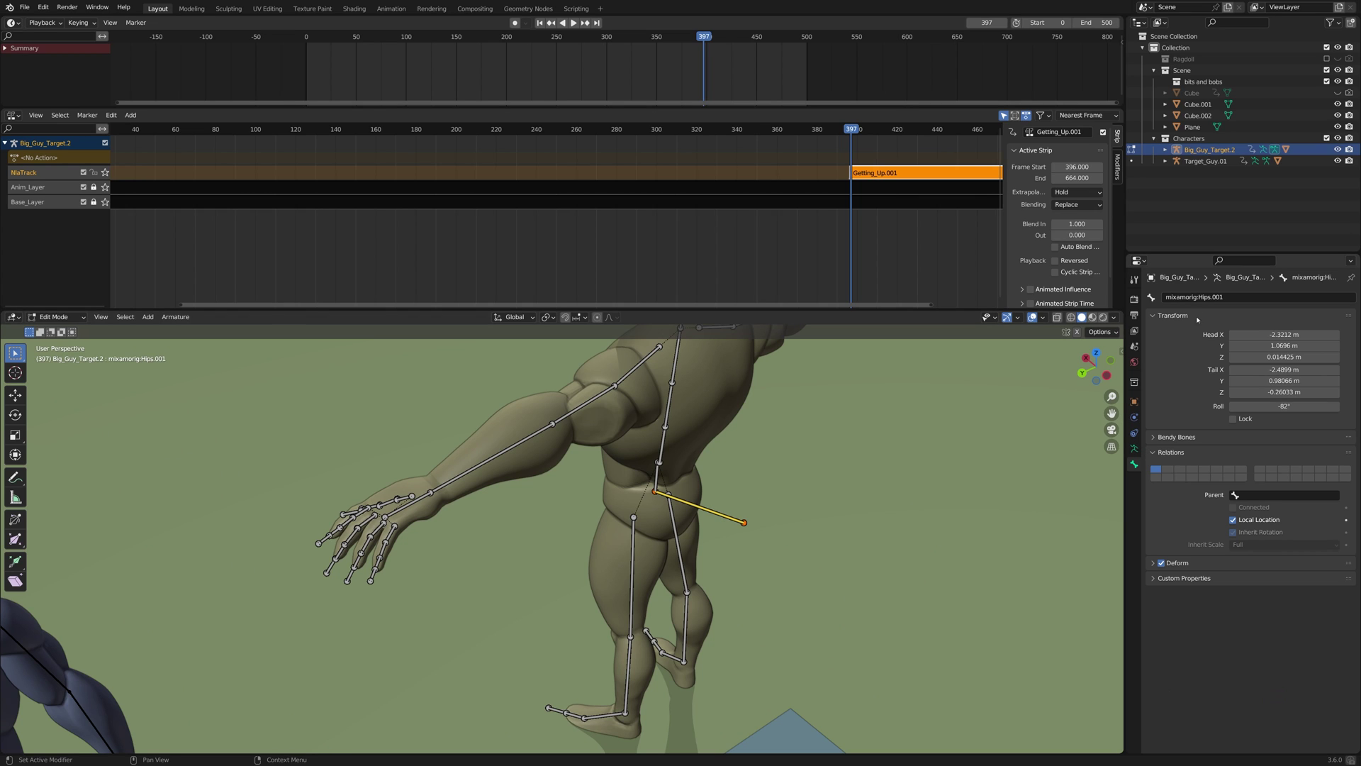
pyautogui.click(1211, 297)
pyautogui.moveTo(1198, 297); pyautogui.dragTo(1237, 297)
pyautogui.write('Root')
pyautogui.press('Return')
# Set mixamorig:Root as the parent of the mixamorig:Hips bone
pyautogui.click(1276, 495)
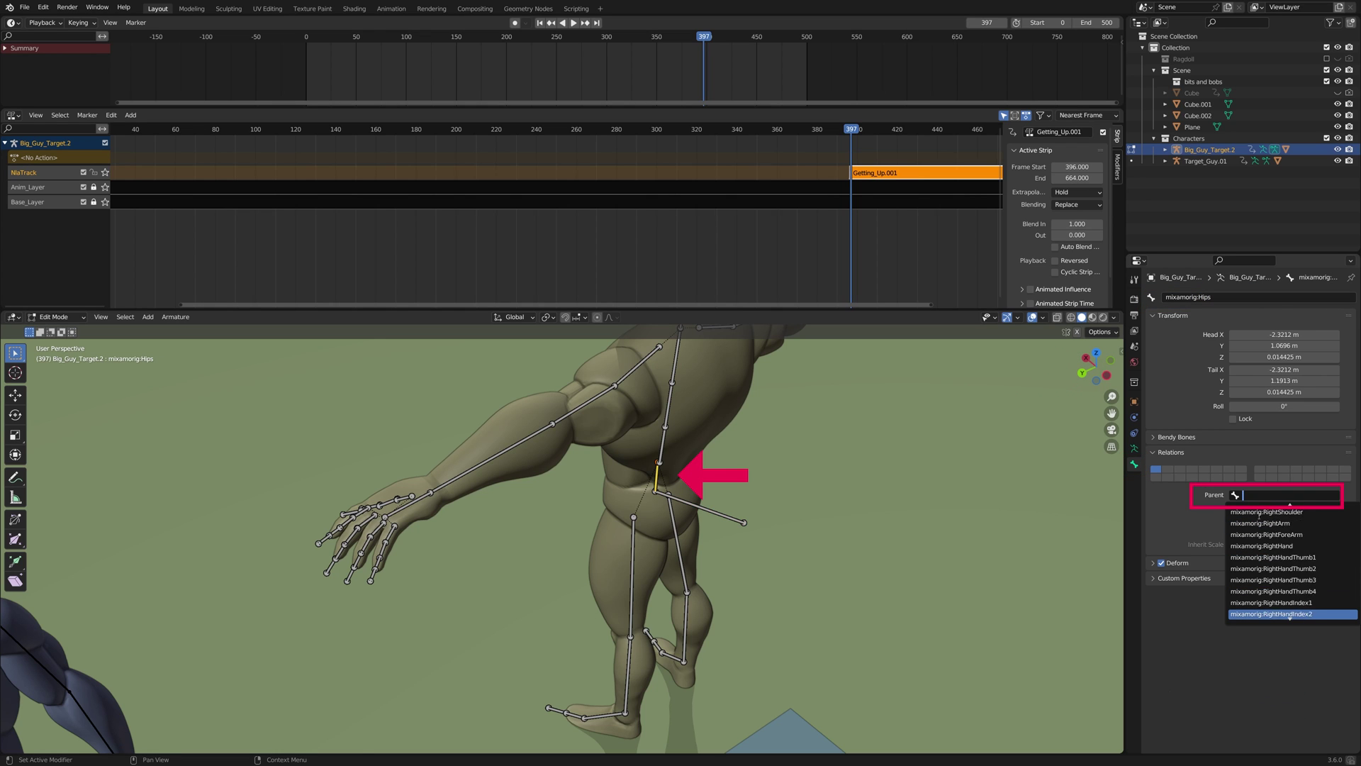
pyautogui.scroll(-20, 1259, 517)
pyautogui.click(1282, 614)
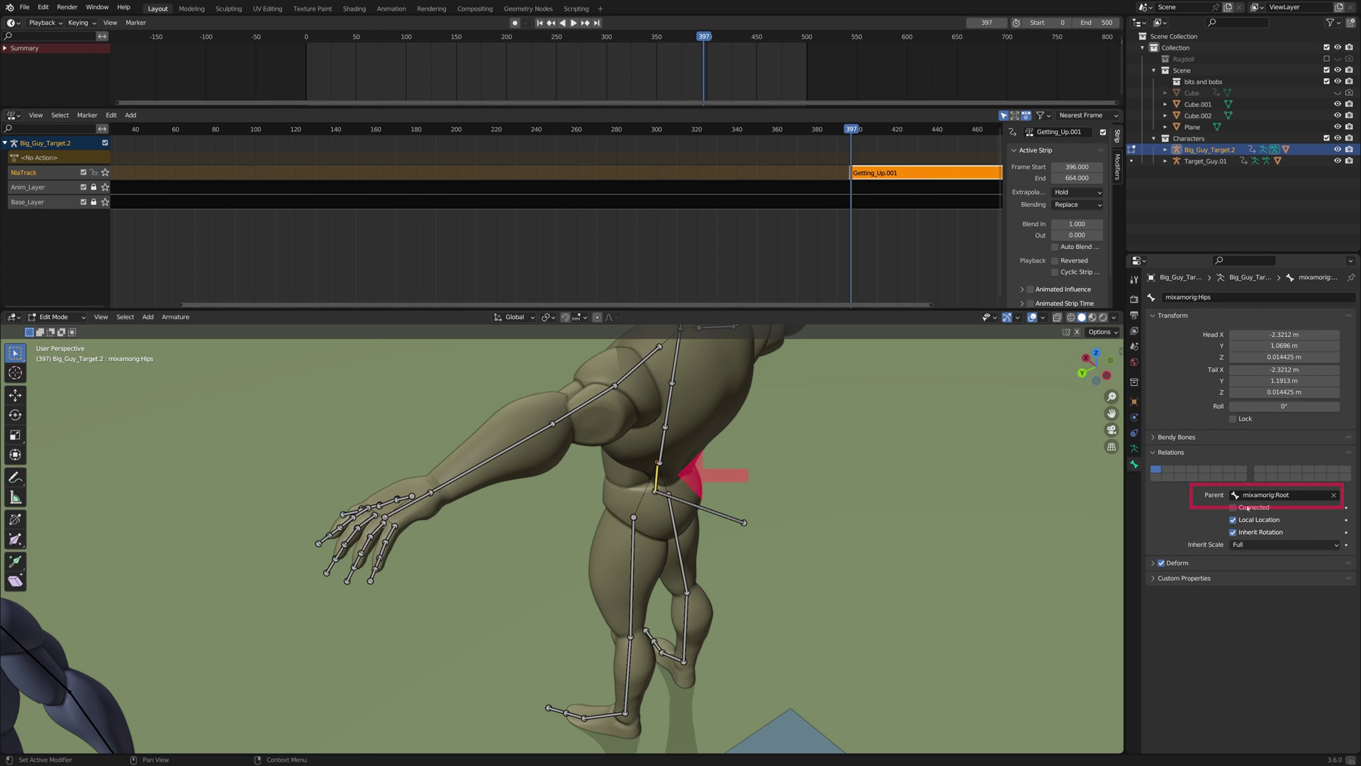
# Switch the armature to Pose Mode and try moving the character by its root bone
pyautogui.hotkey('ctrl', 'Tab')
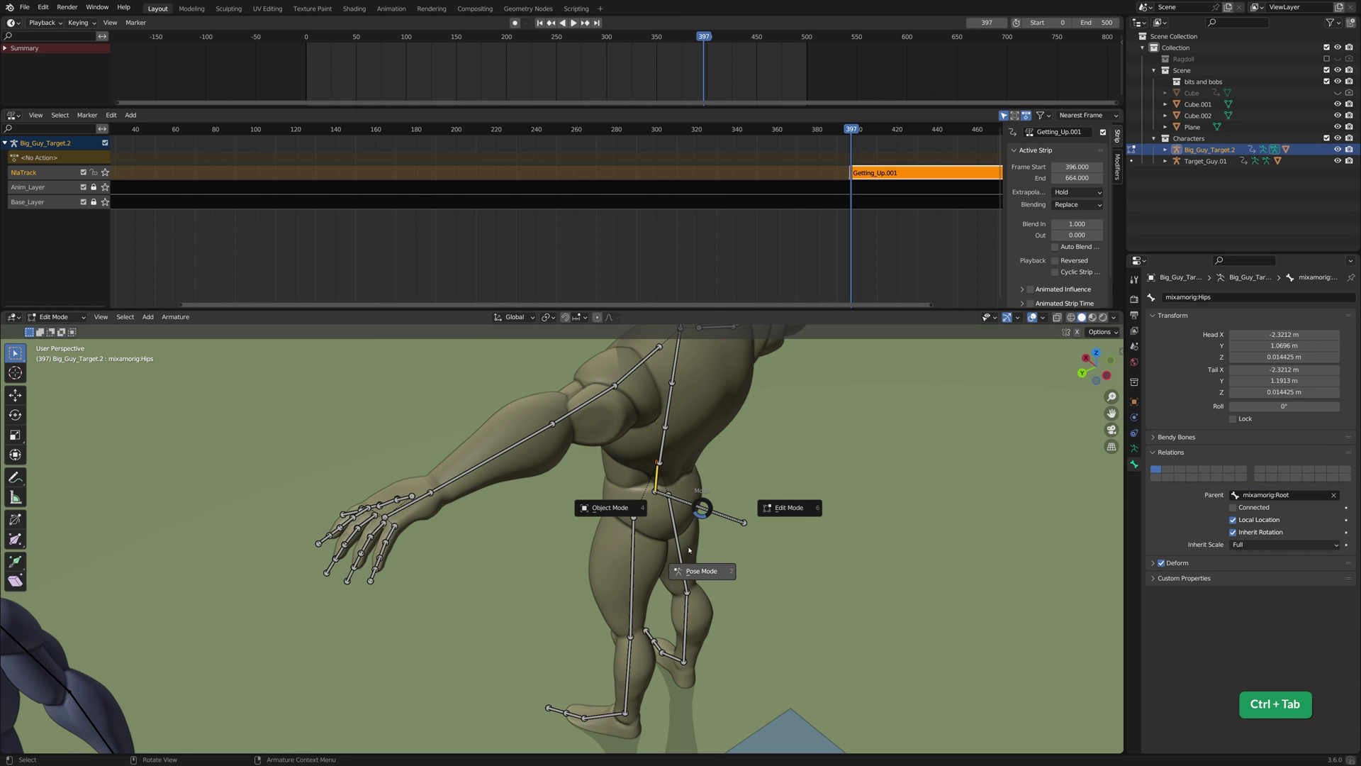
pyautogui.click(701, 567)
pyautogui.scroll(-4, 702, 532)
pyautogui.press('g')
pyautogui.rightClick(680, 510)
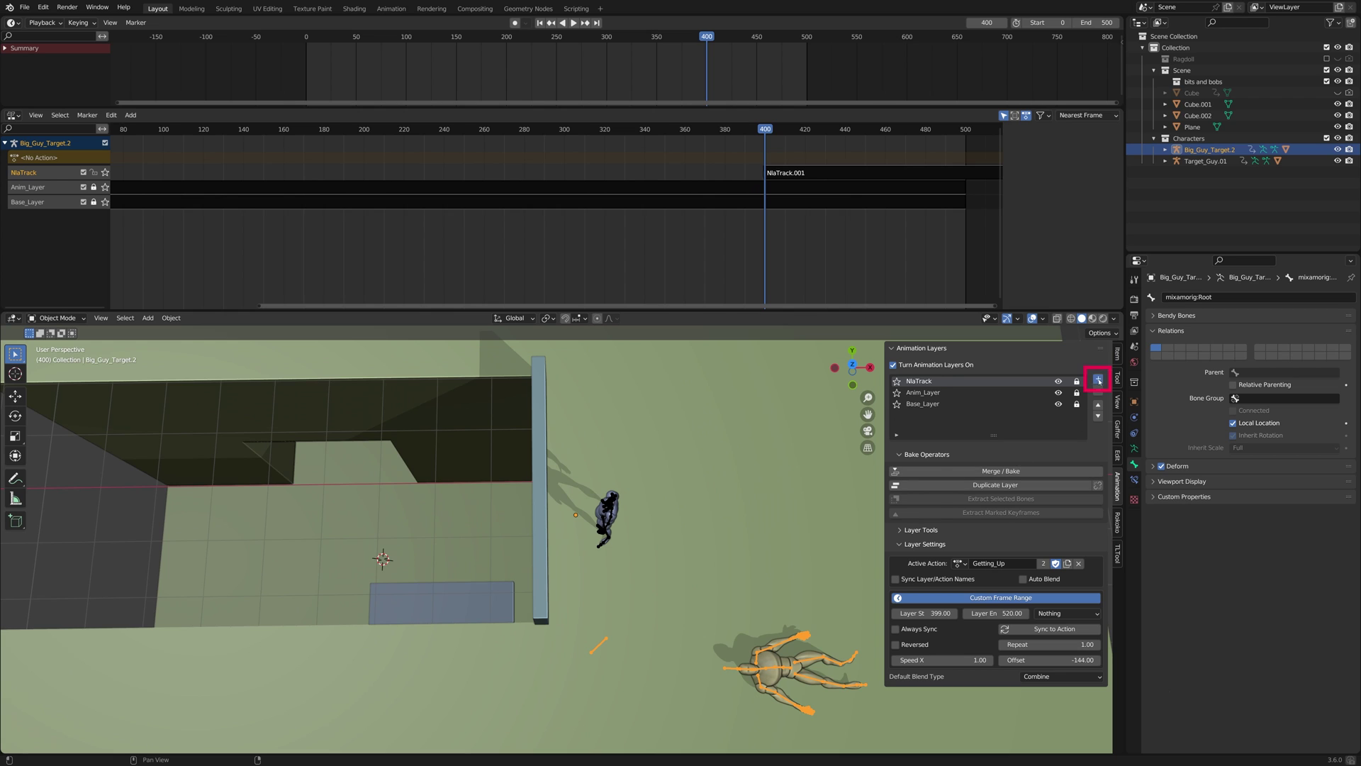
# Add a new animation layer above NlaTrack, then view the armature from the top in Pose Mode at frame 399
pyautogui.click(1098, 378)
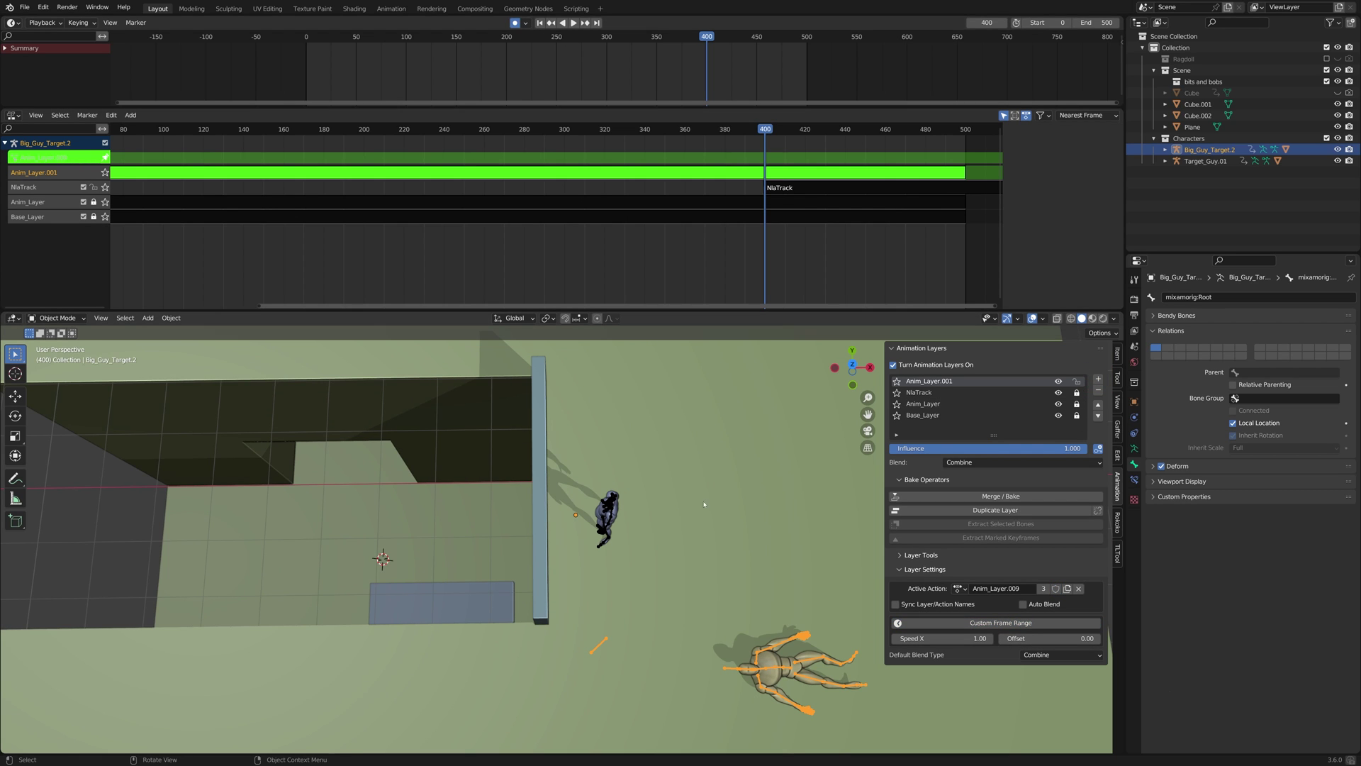
pyautogui.hotkey('ctrl', 'Tab')
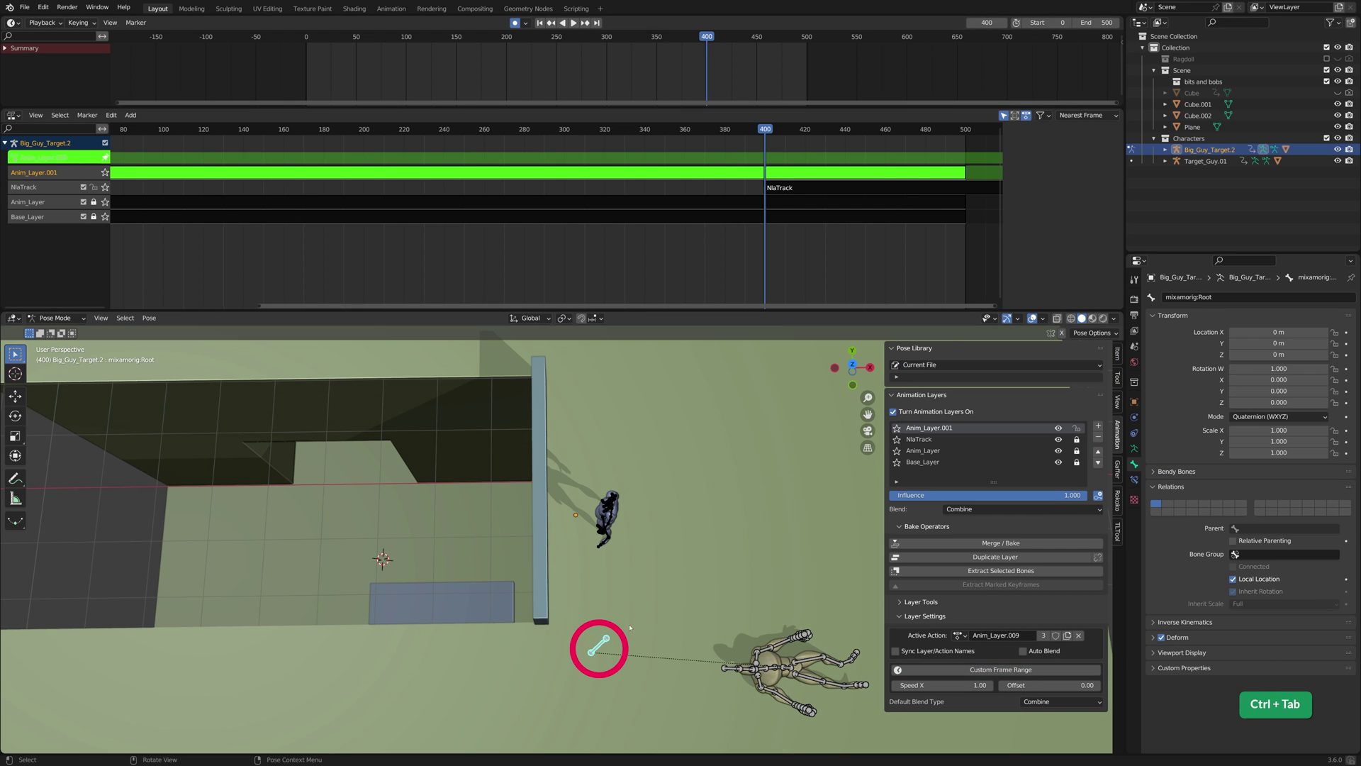
pyautogui.press('Left')
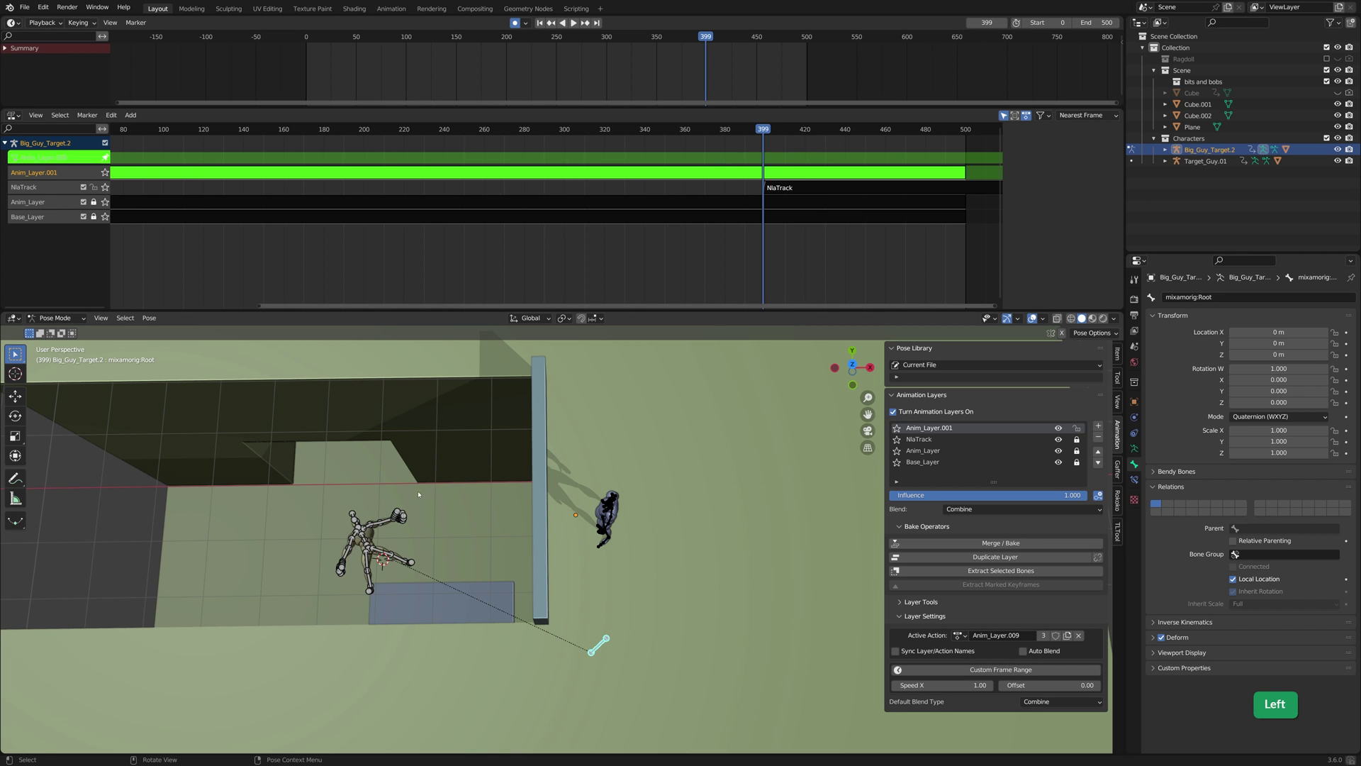
pyautogui.press('KP_7')
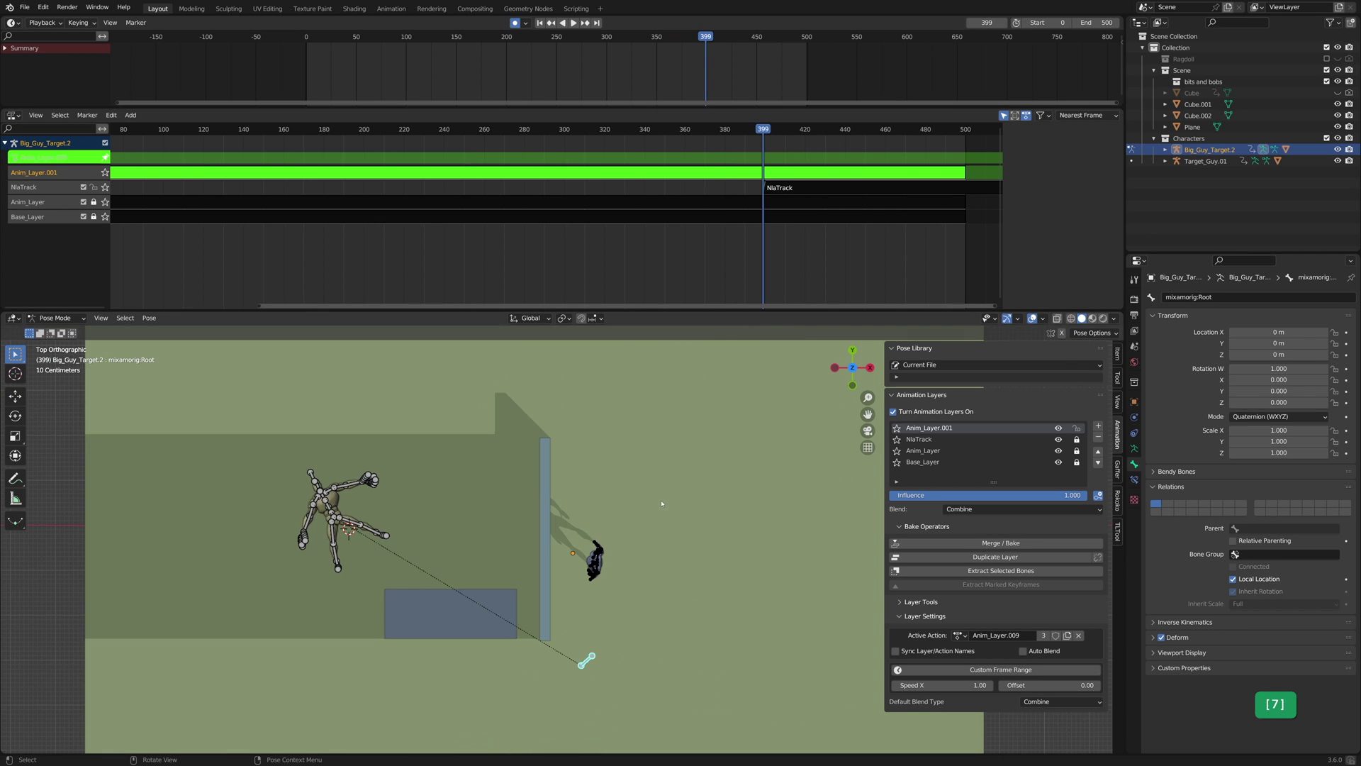
# Compare the poses around the strip's start and auto-key the root bone at frame 399 with a tiny move
pyautogui.press('Left')
pyautogui.press('Right')
pyautogui.press('Right')
pyautogui.press('Right')
pyautogui.press('Left')
pyautogui.press('Left')
pyautogui.press('g')
pyautogui.keyDown('shift'); pyautogui.click(606, 668); pyautogui.keyUp('shift')
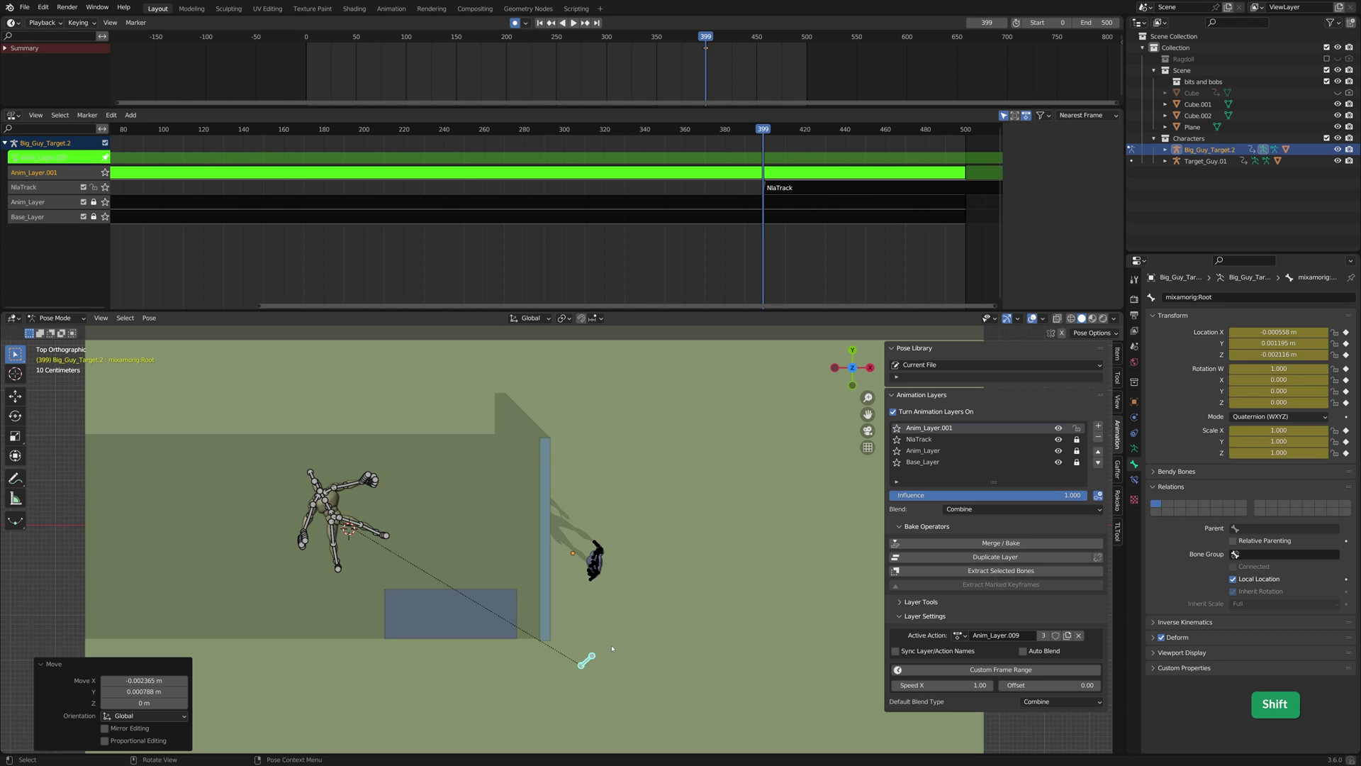
# At frame 400, move the root bone about -8.93 m in X and 3.45 m in Y, and rotate it about 26° onto the fallen pose
pyautogui.press('Right')
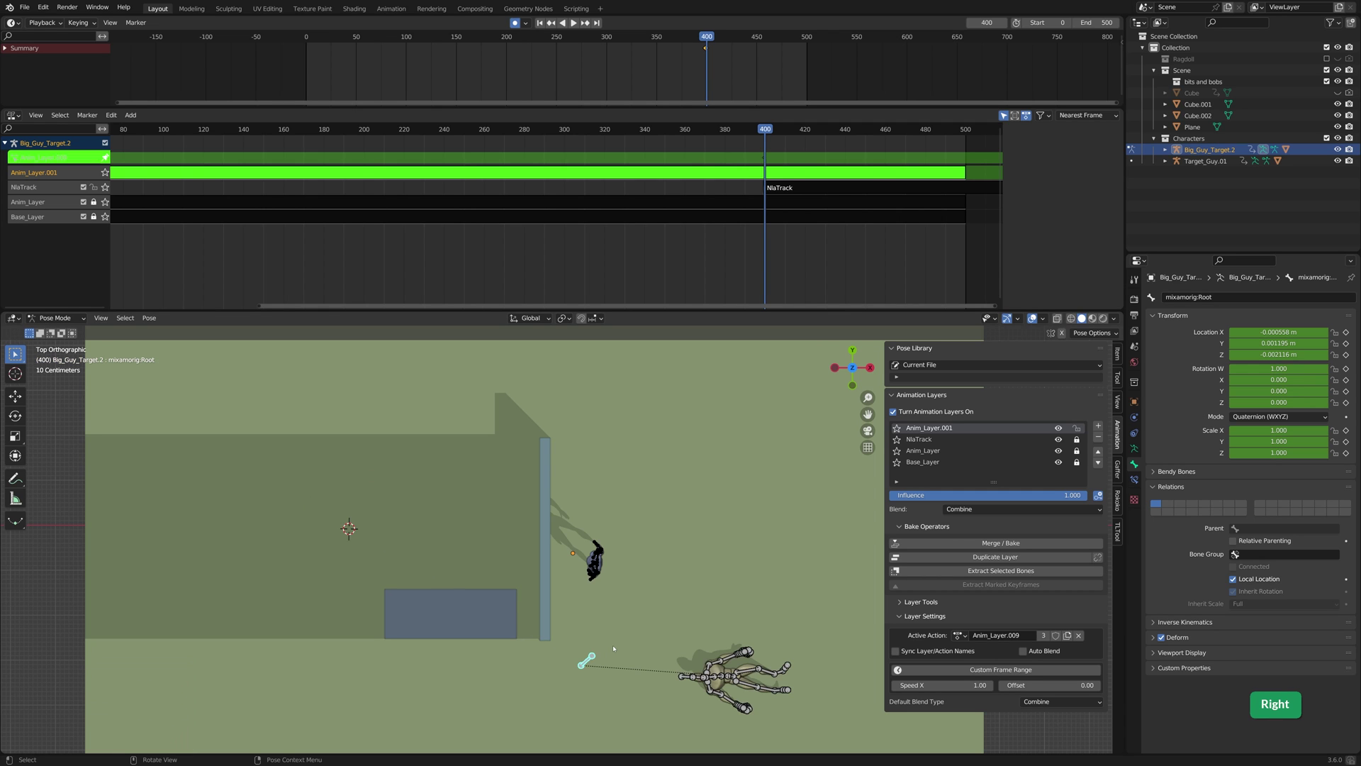
pyautogui.press('g')
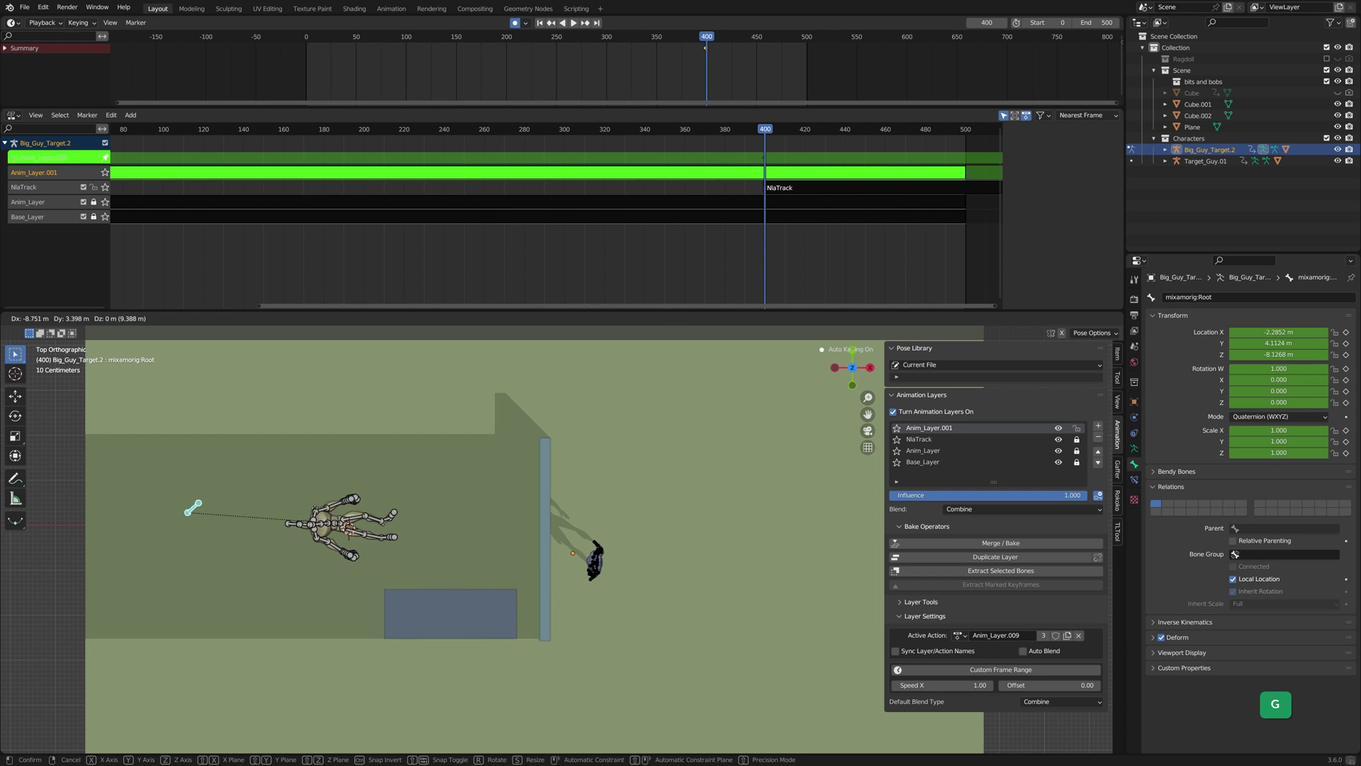
pyautogui.click(436, 537)
pyautogui.press('r')
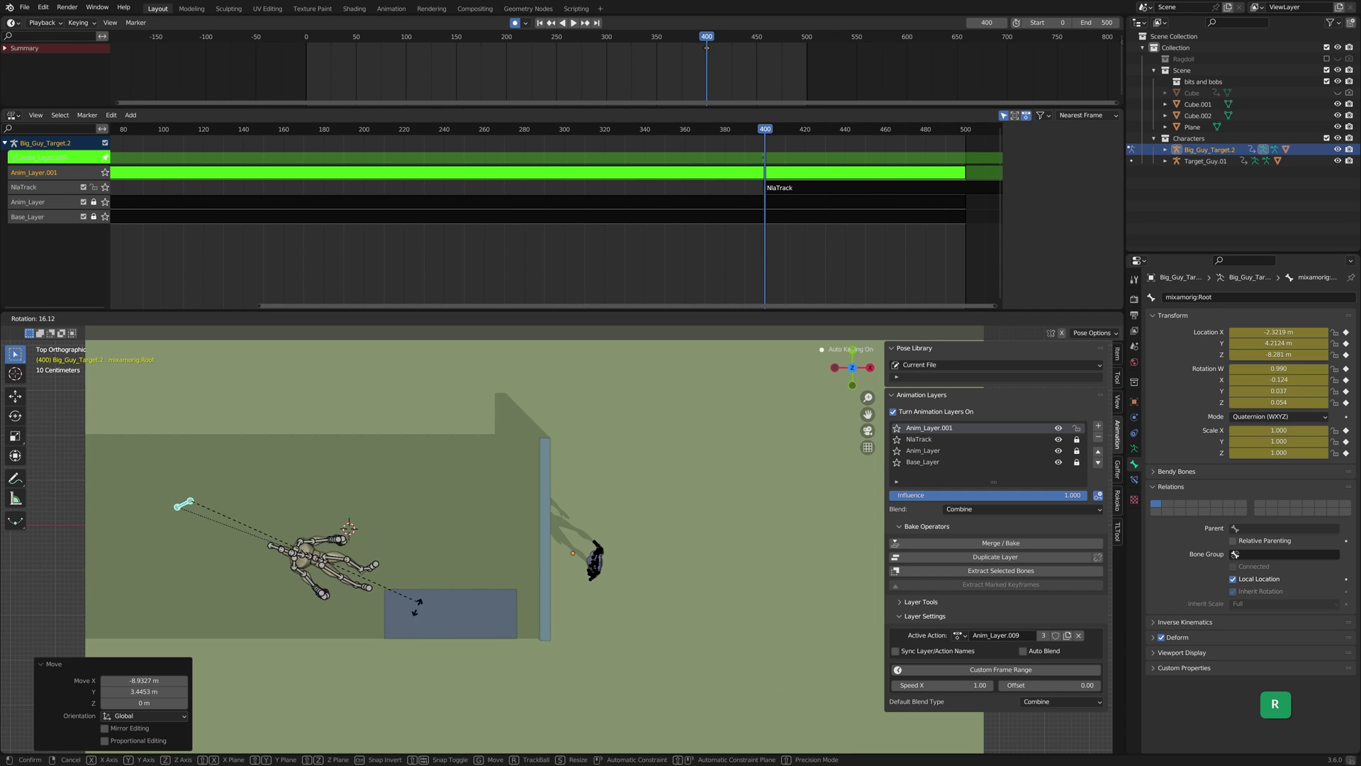
pyautogui.click(383, 613)
pyautogui.press('g')
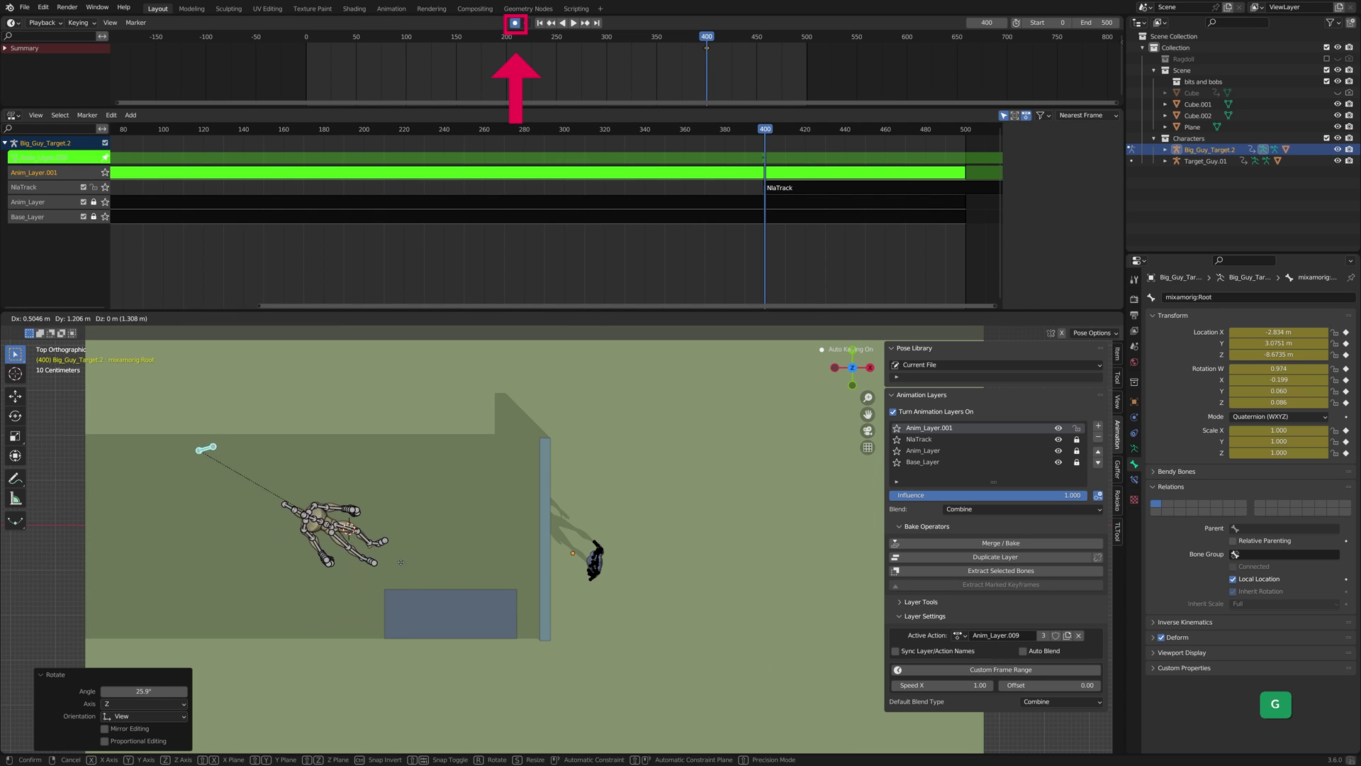
pyautogui.click(401, 565)
# Compare with frame 399, rotate the root bone further, and shift it about 0.58 m in X and 0.79 m in Y
pyautogui.press('Left')
pyautogui.press('Right')
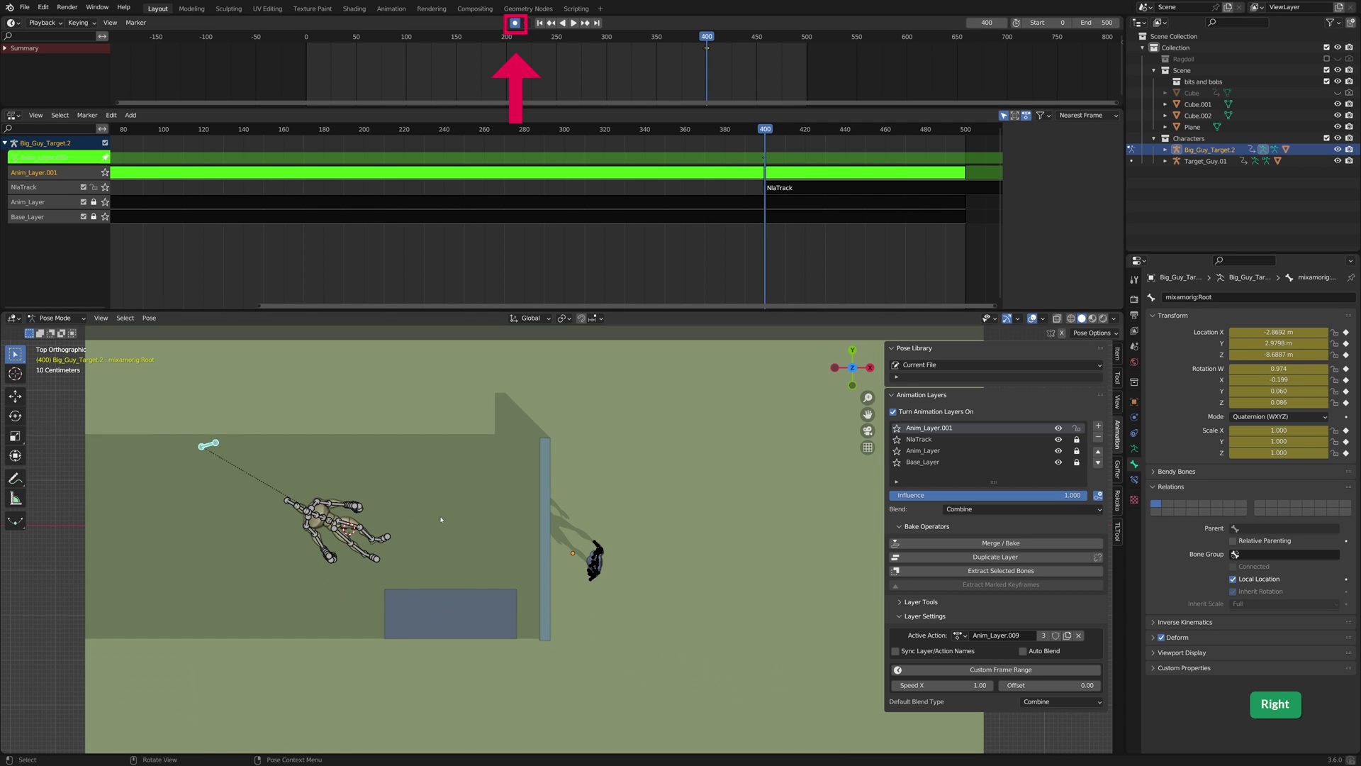
pyautogui.press('r')
pyautogui.click(420, 564)
pyautogui.press('g')
pyautogui.click(447, 529)
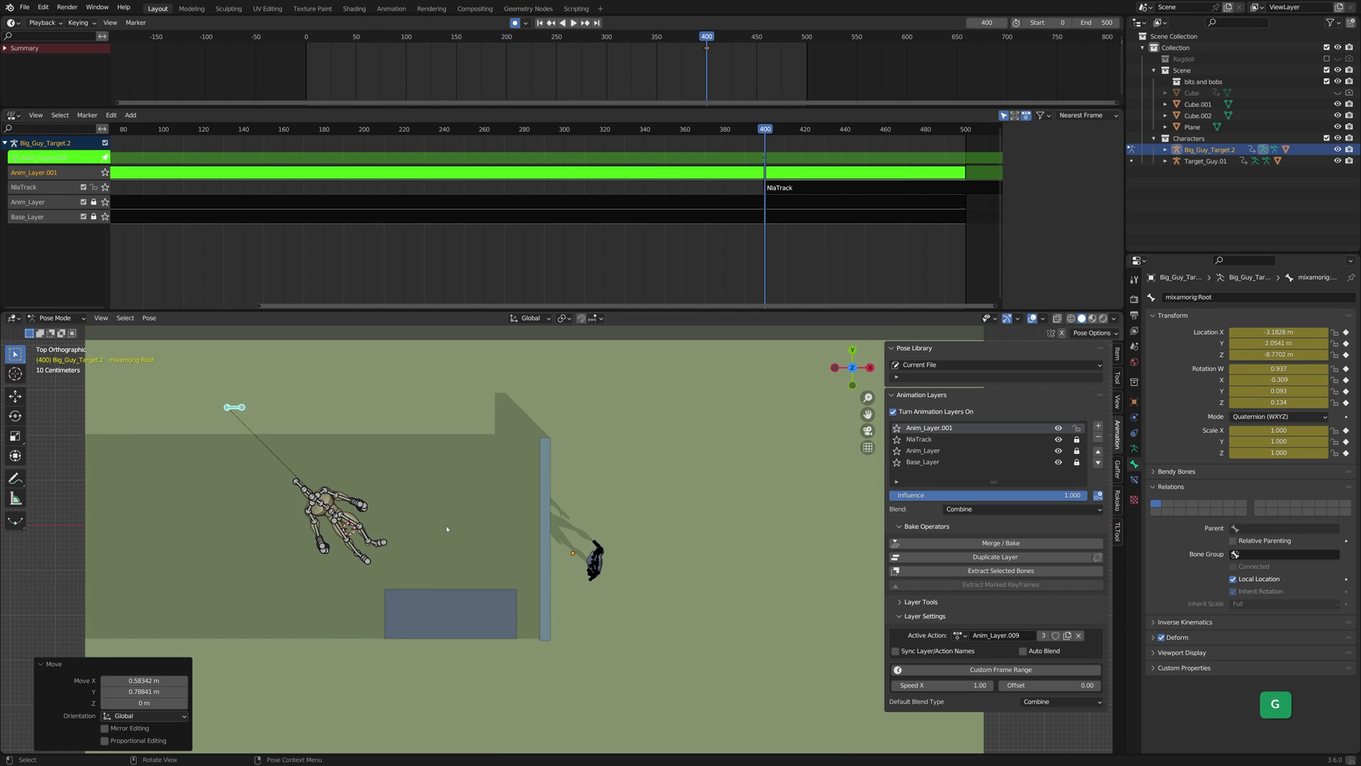
# Fine-tune the root bone's rotation and position at frame 400 against frame 399, shifting it about 0.32 m in X and 0.23 m in Y
pyautogui.press('Left')
pyautogui.press('Right')
pyautogui.press('r')
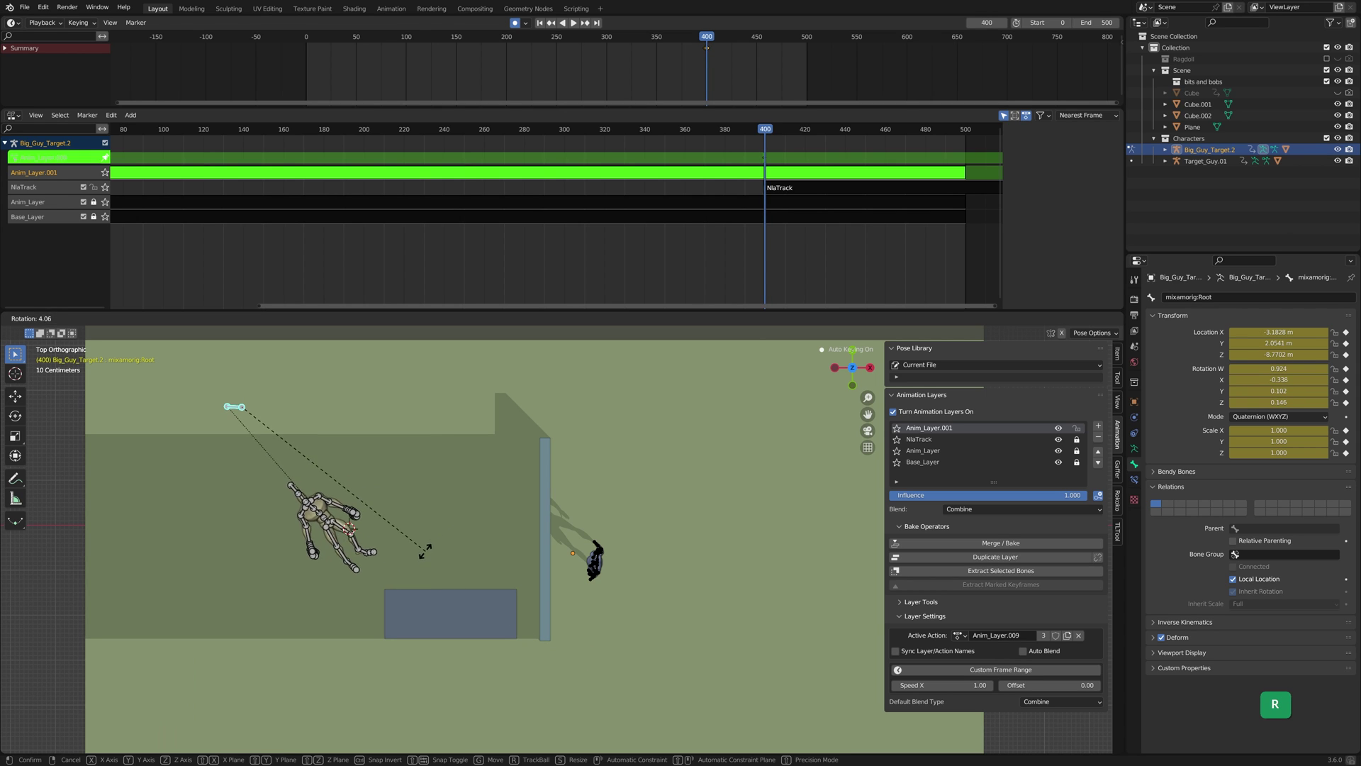
pyautogui.click(434, 546)
pyautogui.press('g')
pyautogui.press('Escape')
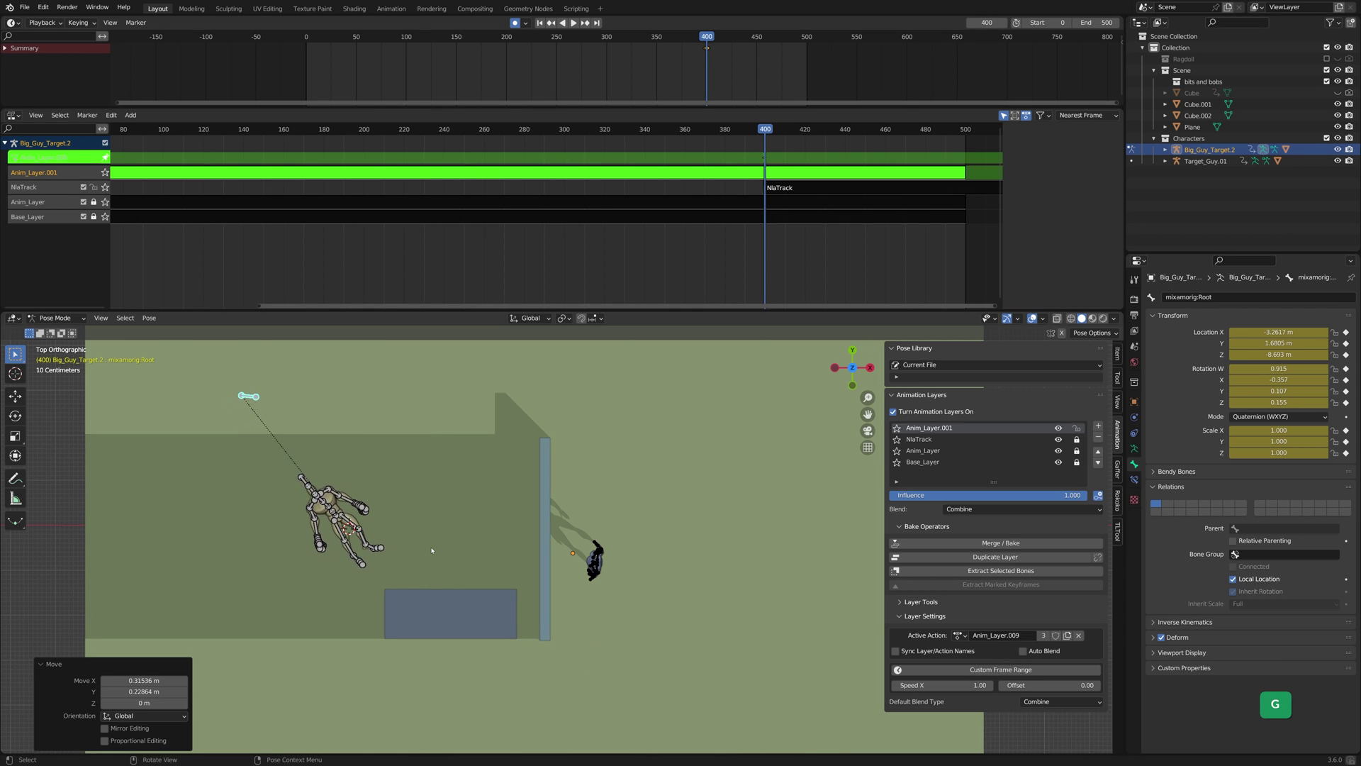
pyautogui.press('Left')
pyautogui.press('Right')
pyautogui.scroll(4, 347, 549)
pyautogui.keyDown('shift'); pyautogui.moveTo(342, 499); pyautogui.dragTo(628, 533, button='middle'); pyautogui.keyUp('shift')
pyautogui.press('r')
pyautogui.click(477, 556)
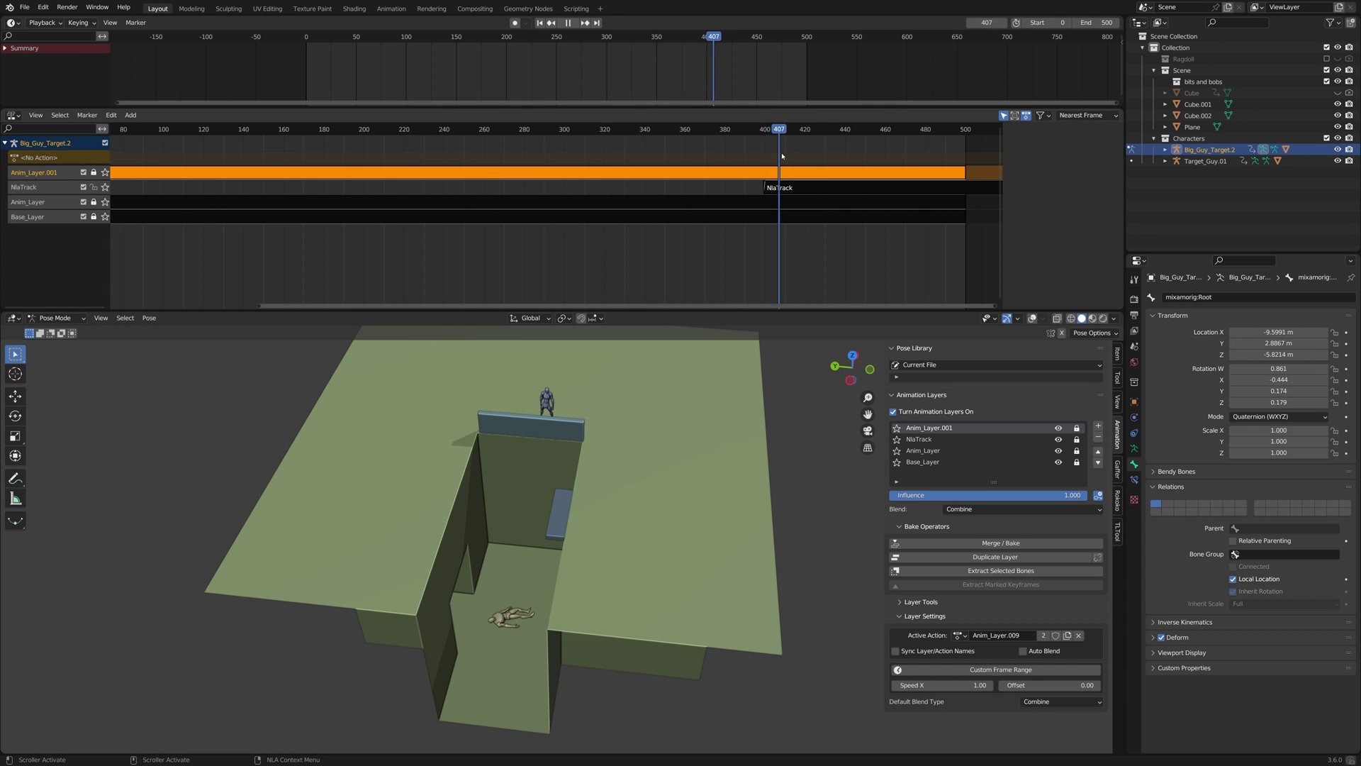
# Stop playback just after the strip's start, look closely at the lying character, and show the viewport overlays
pyautogui.press('space')
pyautogui.scroll(4, 565, 571)
pyautogui.keyDown('shift'); pyautogui.moveTo(565, 571); pyautogui.dragTo(616, 446, button='middle'); pyautogui.keyUp('shift')
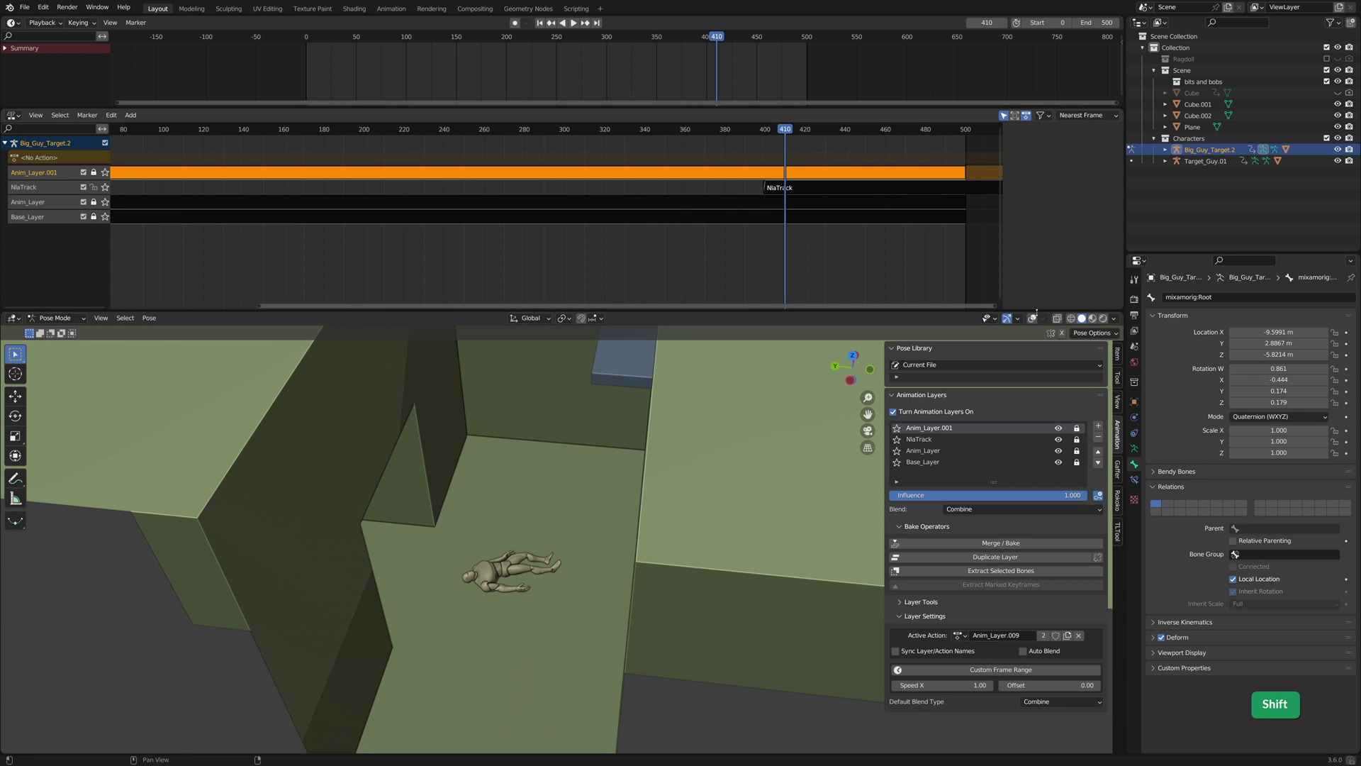
pyautogui.click(1032, 318)
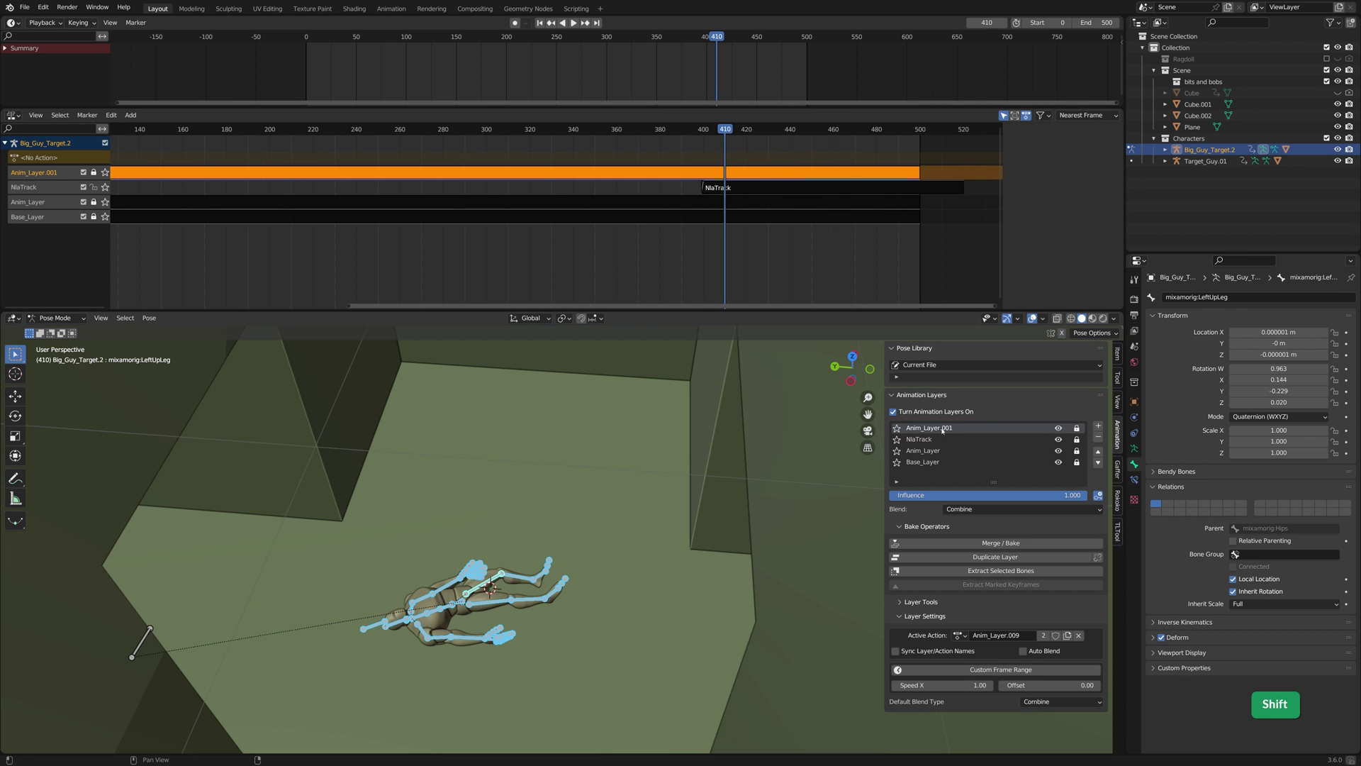
# Rename the animation layer Anim_Layer.001 as "Location Change (fake root bone)"
pyautogui.doubleClick(942, 430)
pyautogui.write('Location Change (fake root bone)')
pyautogui.press('Return')
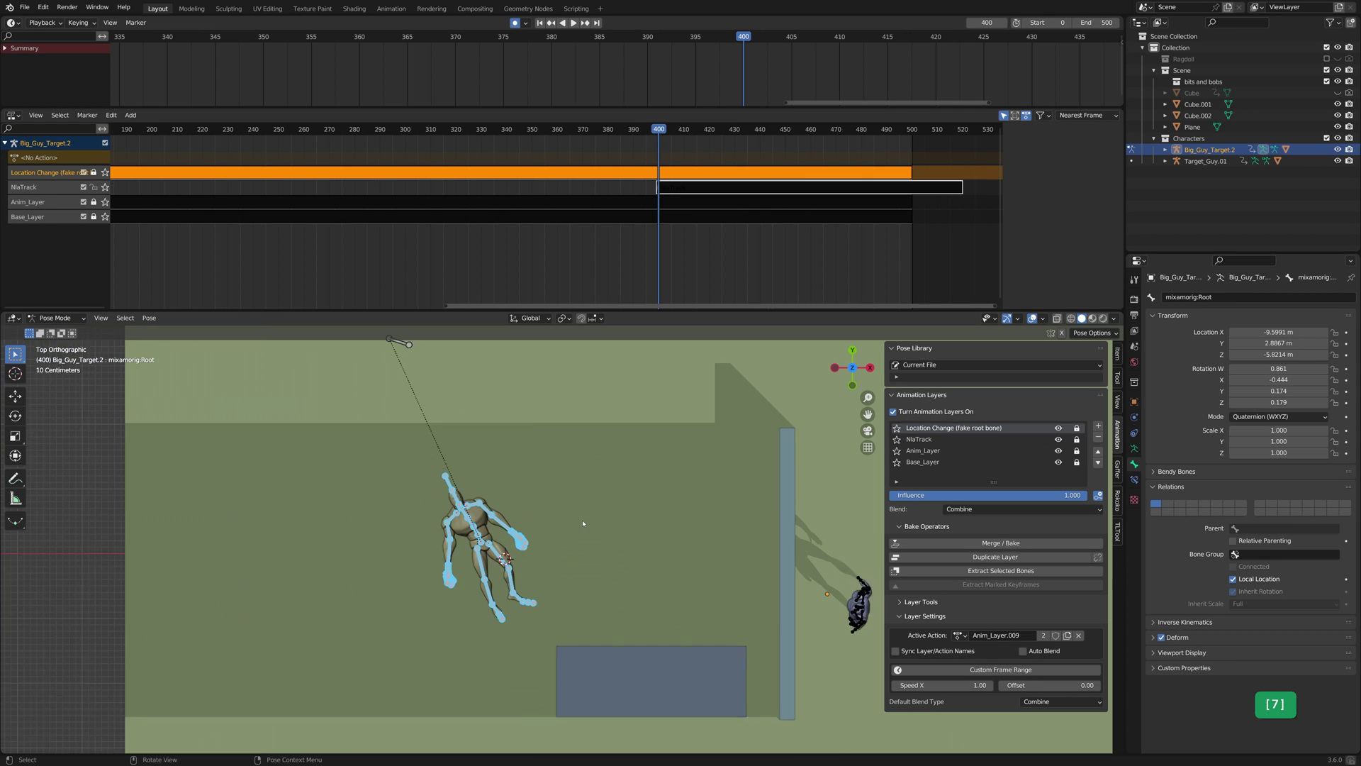
# Compare the poses at frames 399 and 400 from the top and add a new animation layer named Blend
pyautogui.press('KP_7')
pyautogui.press('Left')
pyautogui.press('Left')
pyautogui.press('Left')
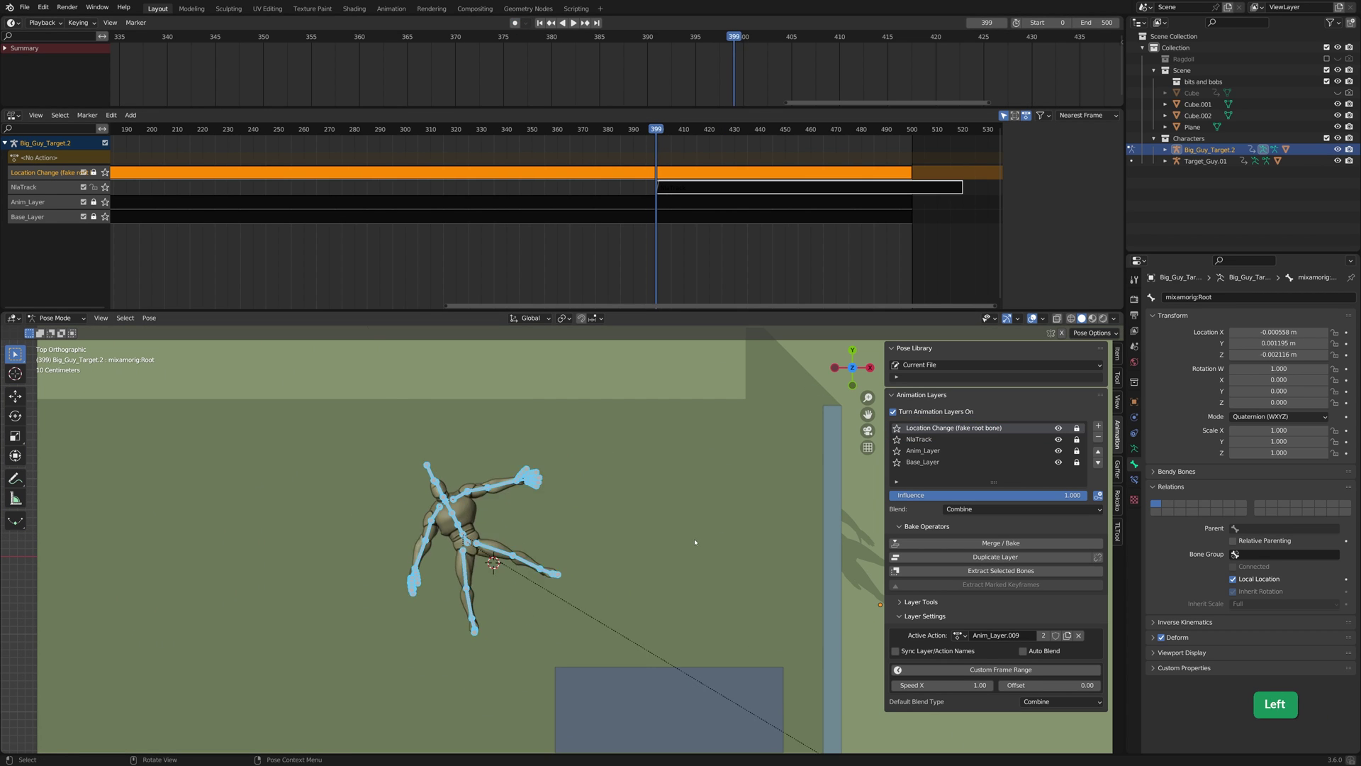
pyautogui.press('Right')
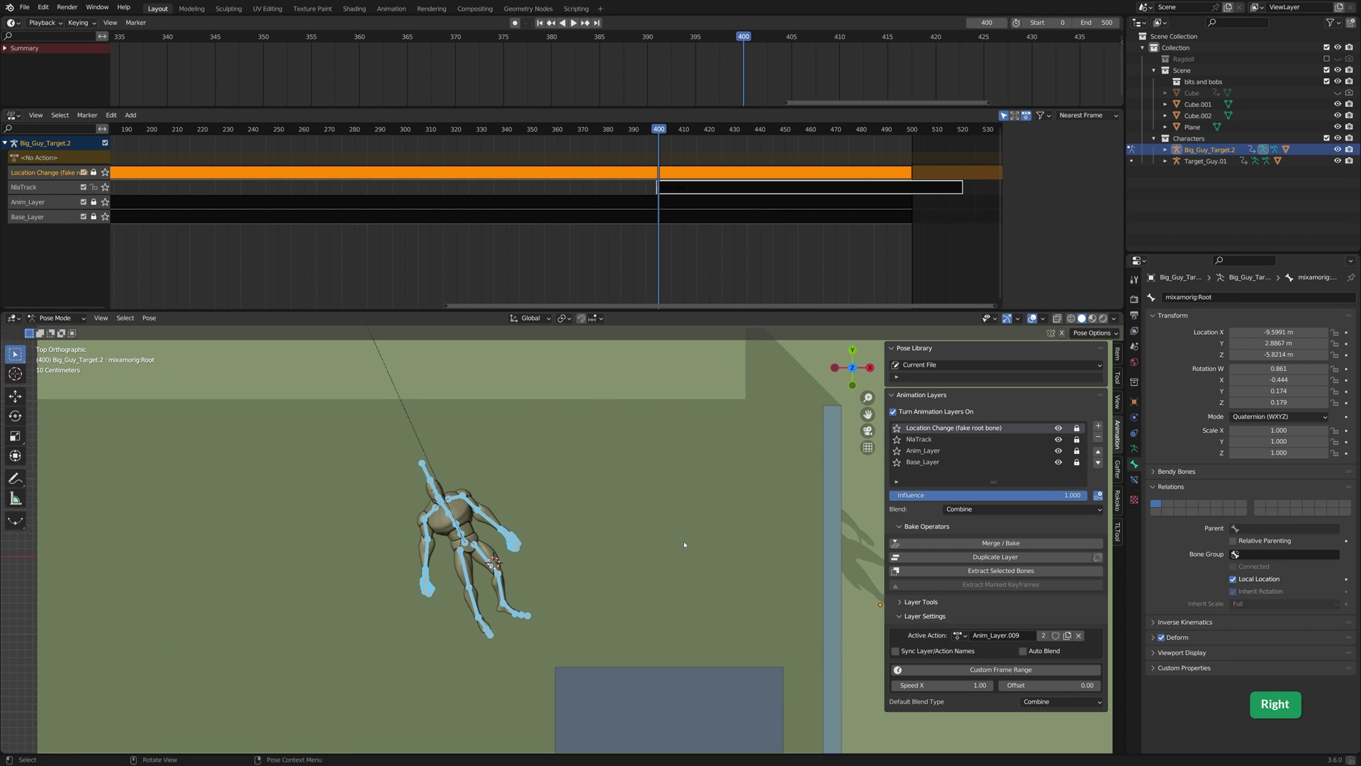
pyautogui.click(1098, 427)
pyautogui.doubleClick(936, 427)
pyautogui.write('Blend')
pyautogui.press('Return')
# Insert a Location & Rotation keyframe for all selected bones on the Blend layer at frame 399
pyautogui.press('Left')
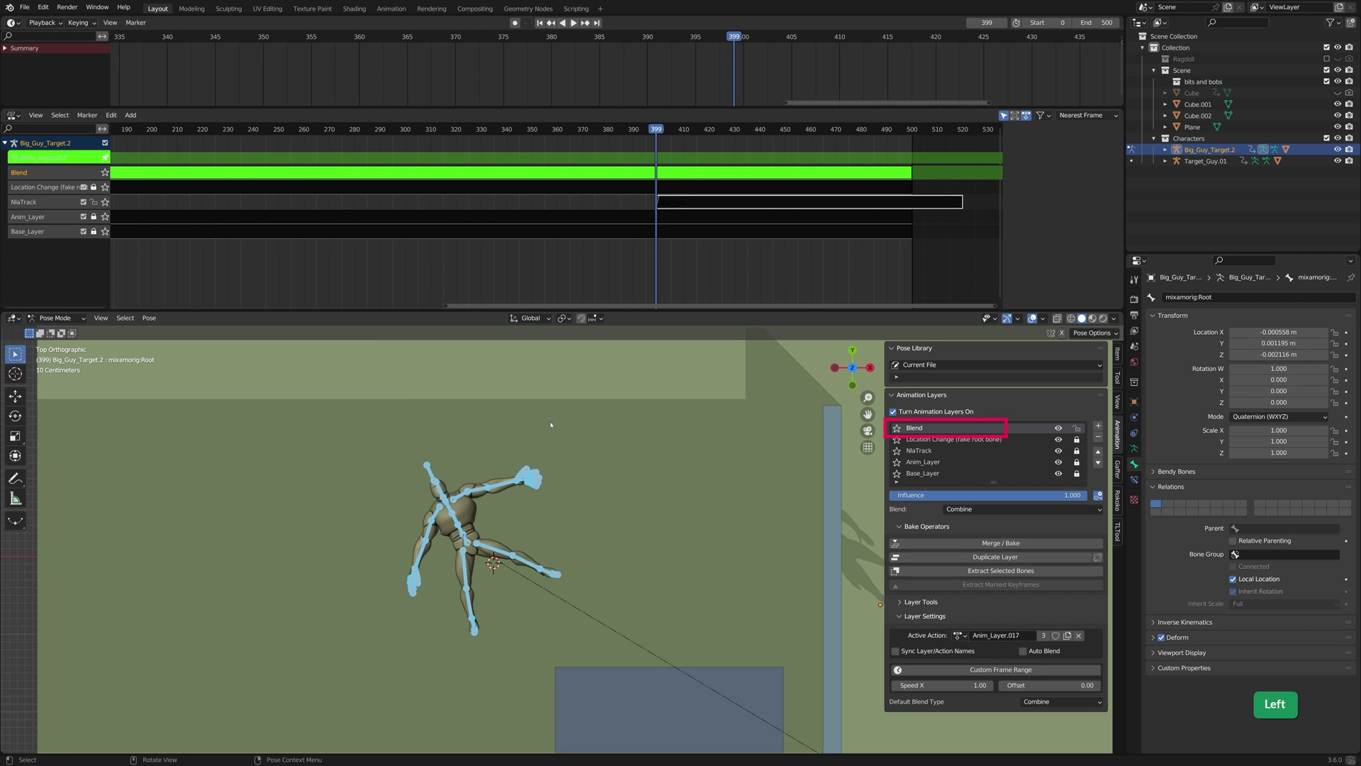
pyautogui.scroll(-3, 517, 474)
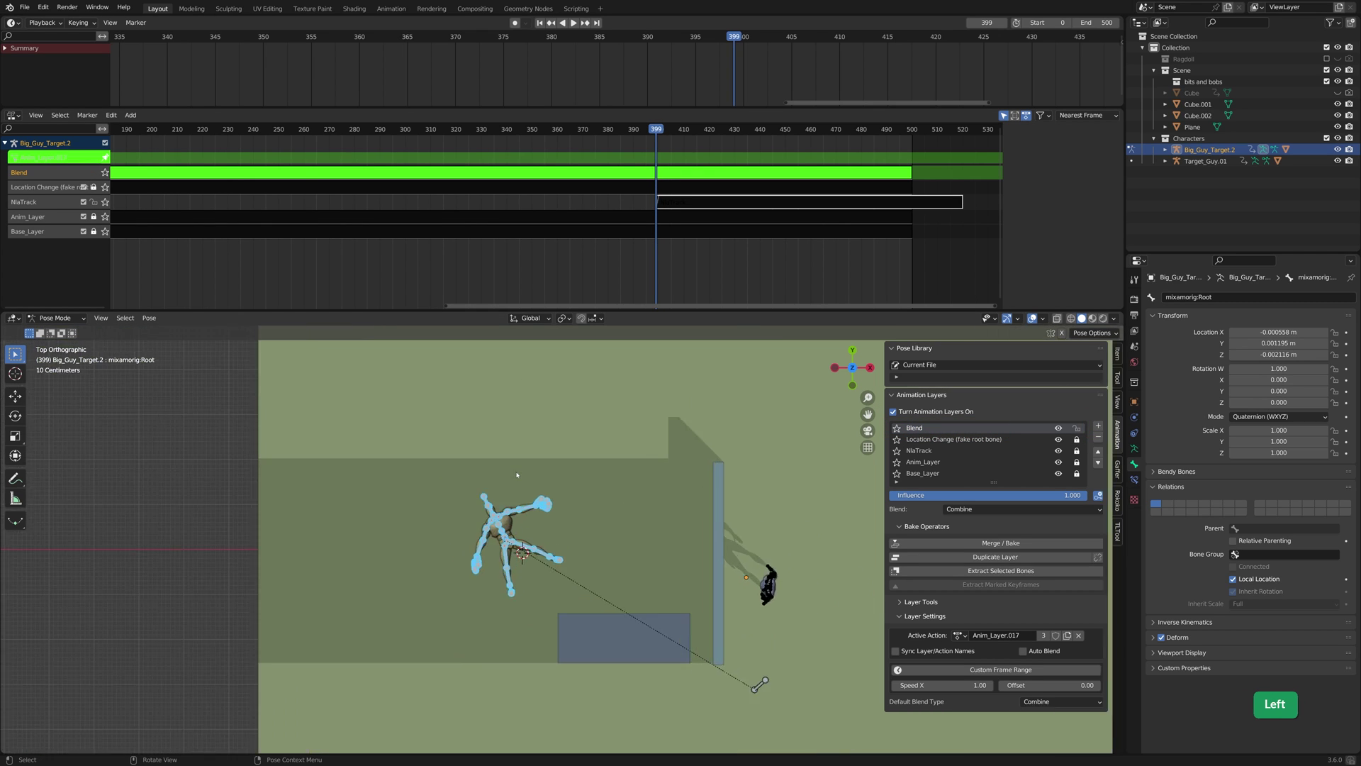
pyautogui.press('i')
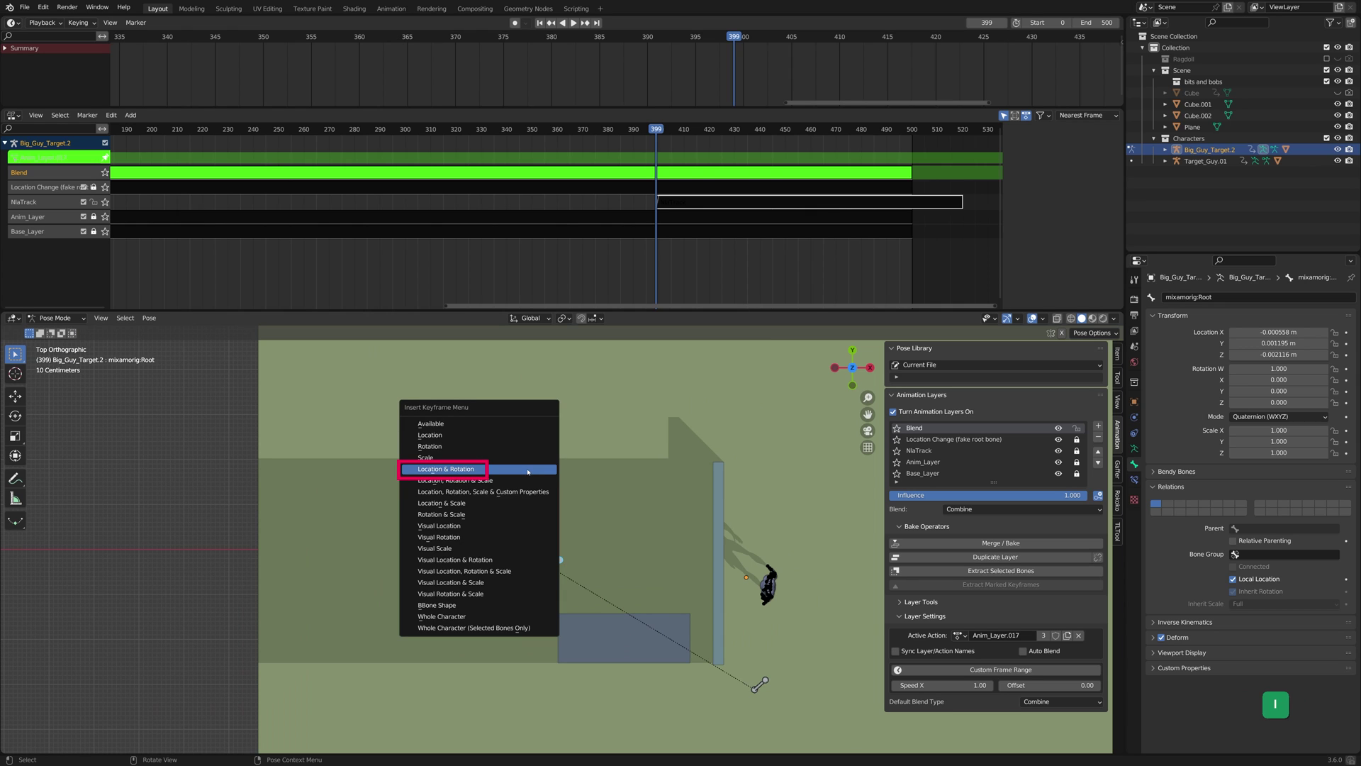
pyautogui.click(527, 470)
# Insert another Location & Rotation keyframe for all selected bones at frame 408 on the Blend layer
pyautogui.press('Right')
pyautogui.press('Right')
pyautogui.press('Right')
pyautogui.press('Right')
pyautogui.press('Right')
pyautogui.press('Right')
pyautogui.press('Right')
pyautogui.press('Right')
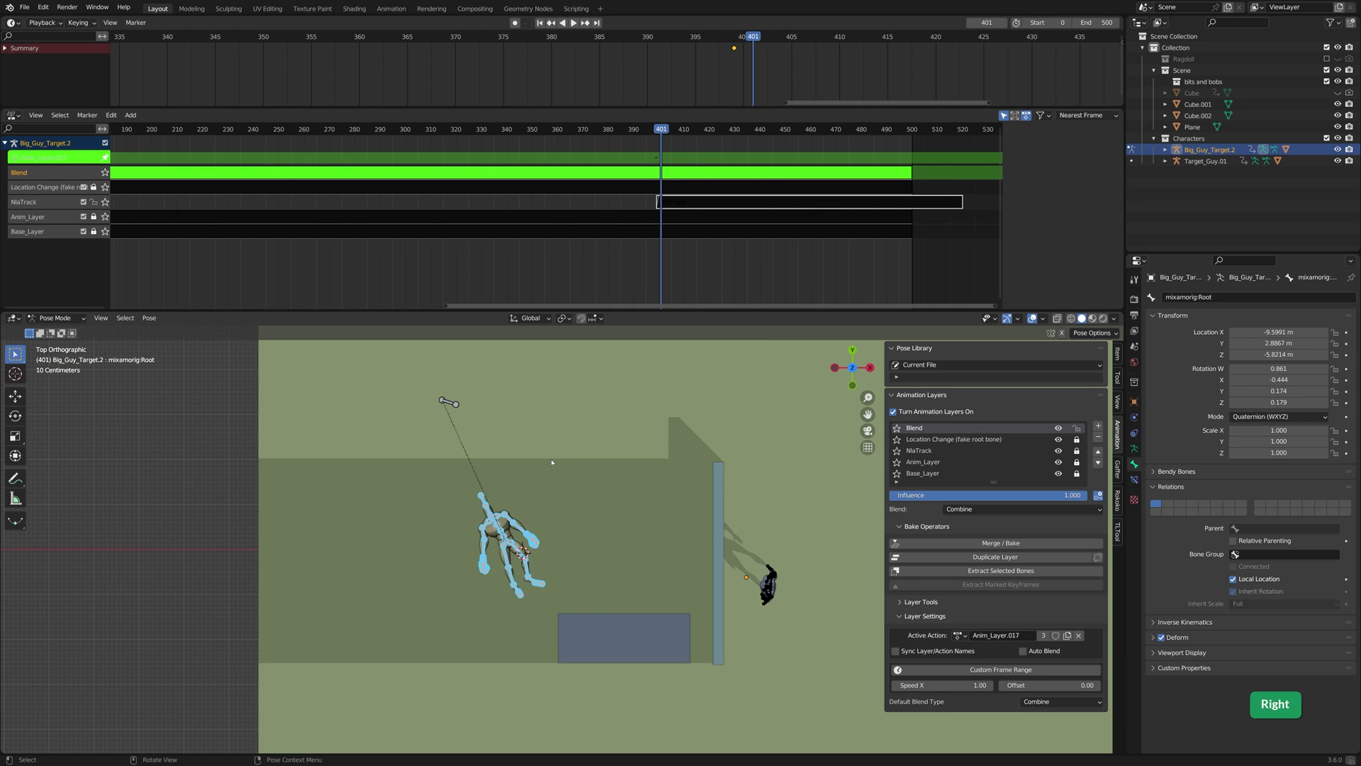
pyautogui.press('Right')
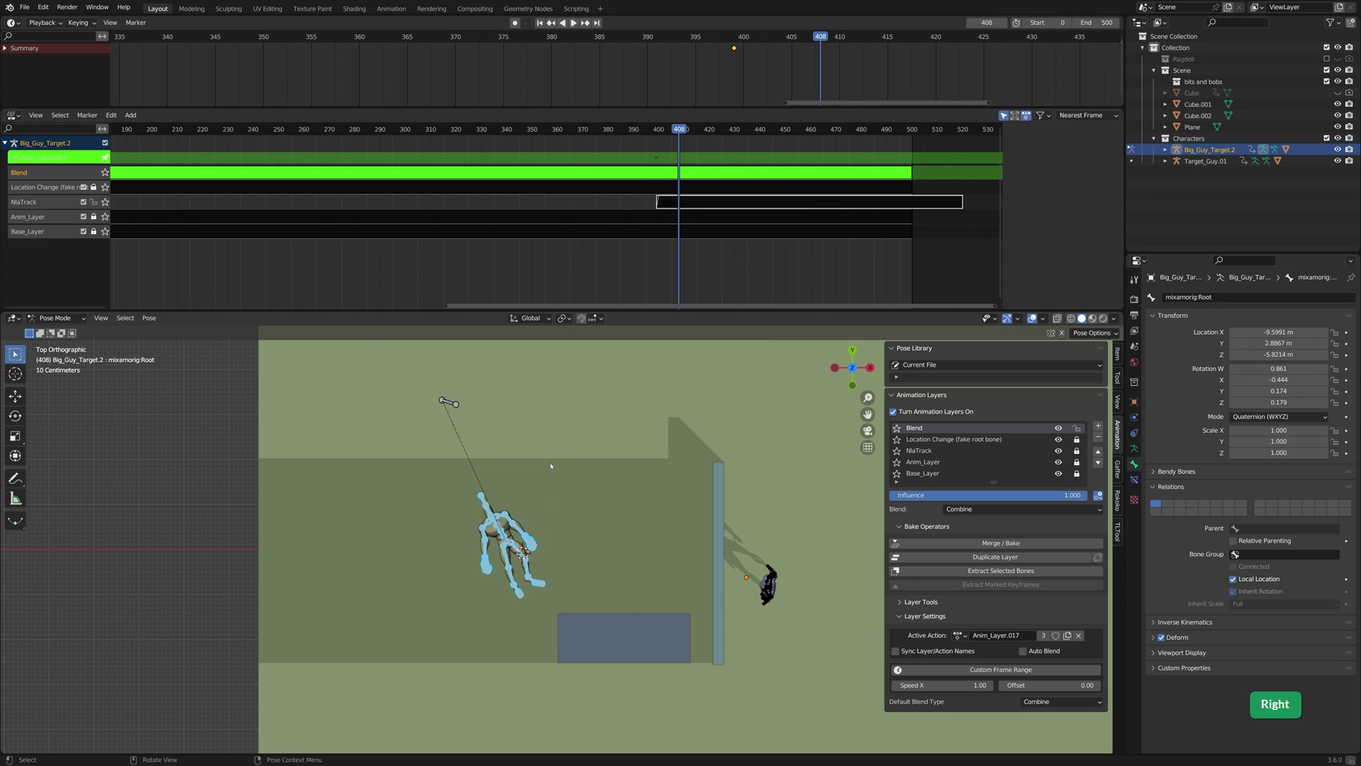
pyautogui.press('i')
pyautogui.click(551, 466)
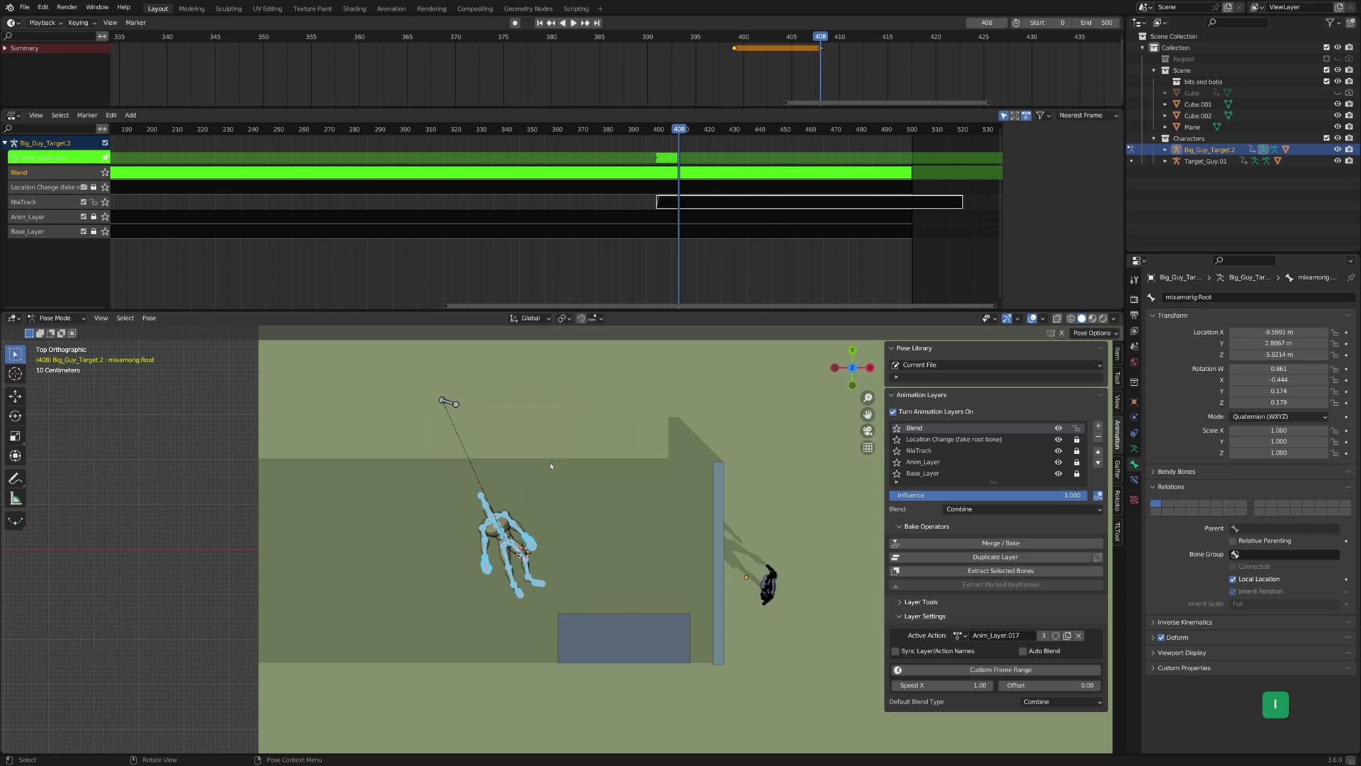
# Copy the pose from frame 399, paste it at frame 400, and insert a Location & Rotation keyframe there
pyautogui.press('Left')
pyautogui.press('Left')
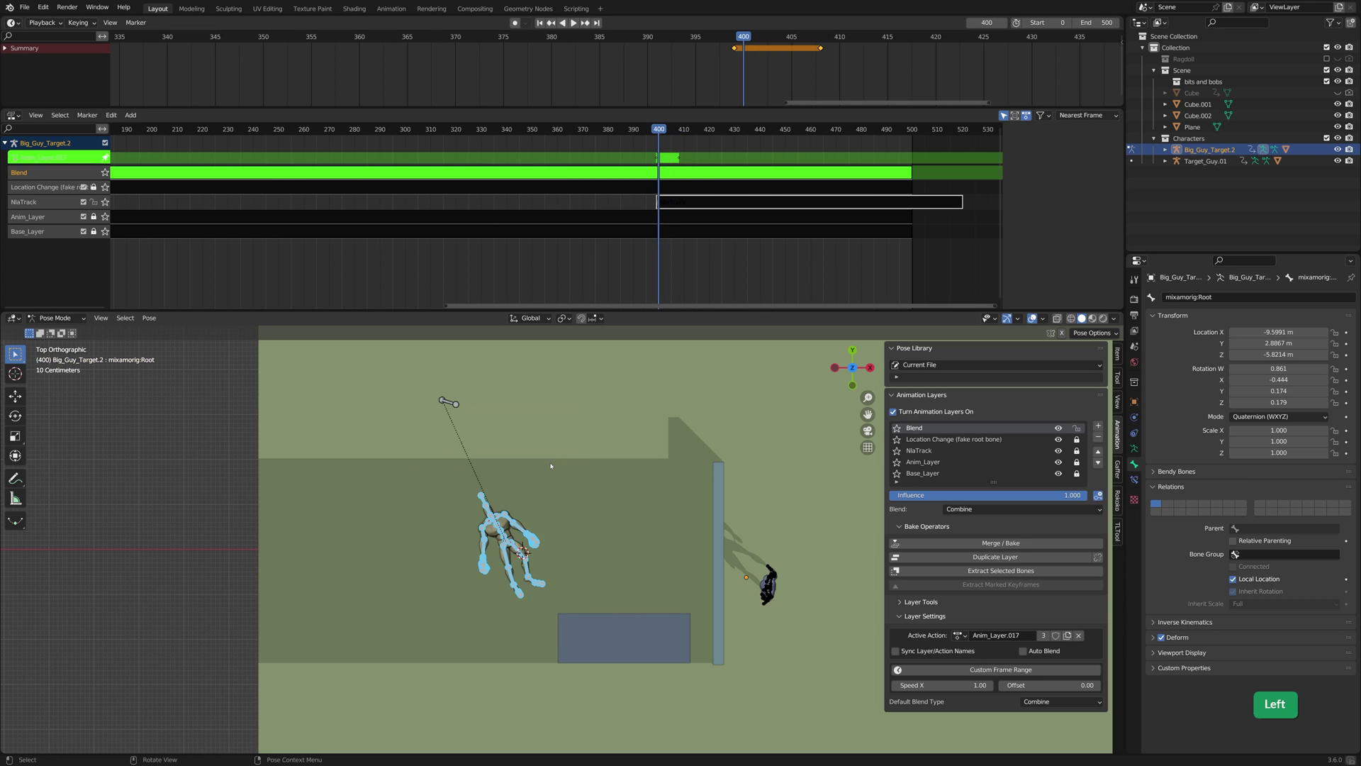
pyautogui.press('Left')
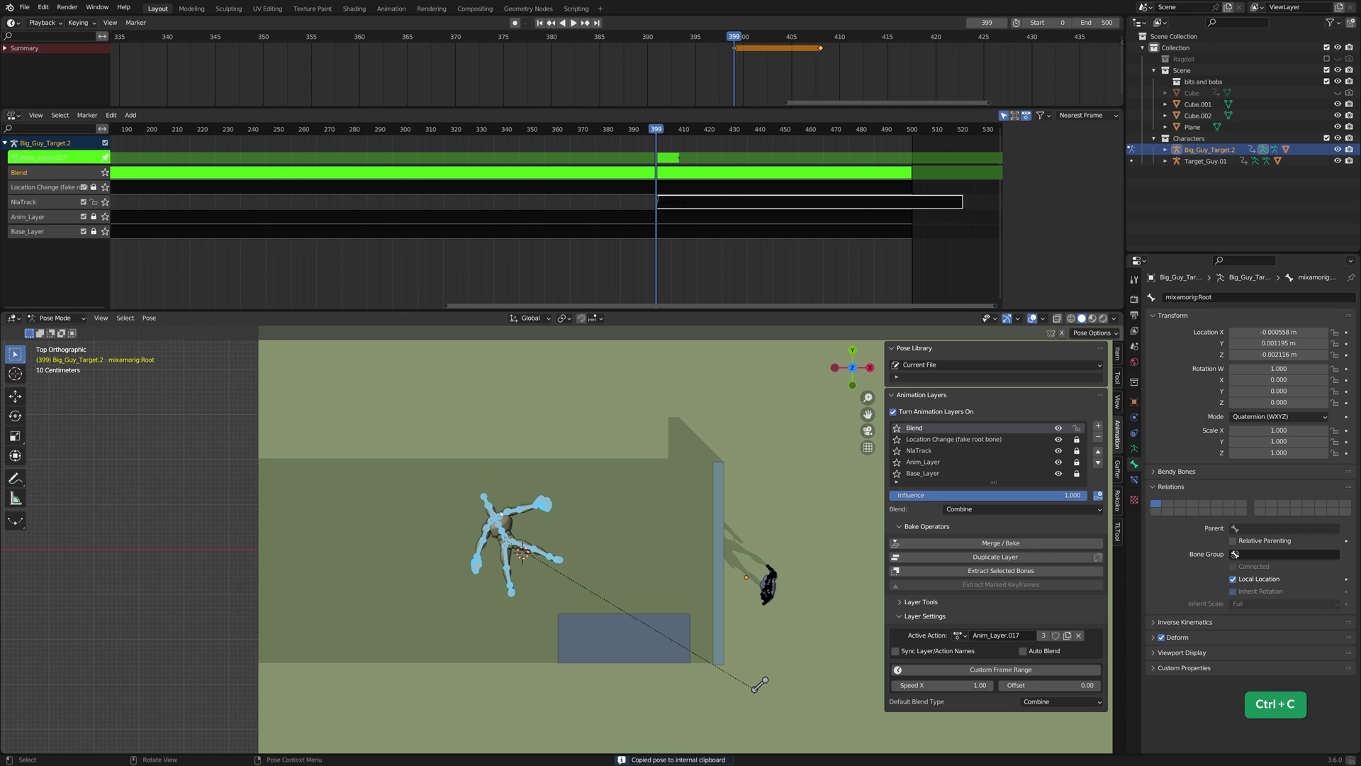
pyautogui.press('Right')
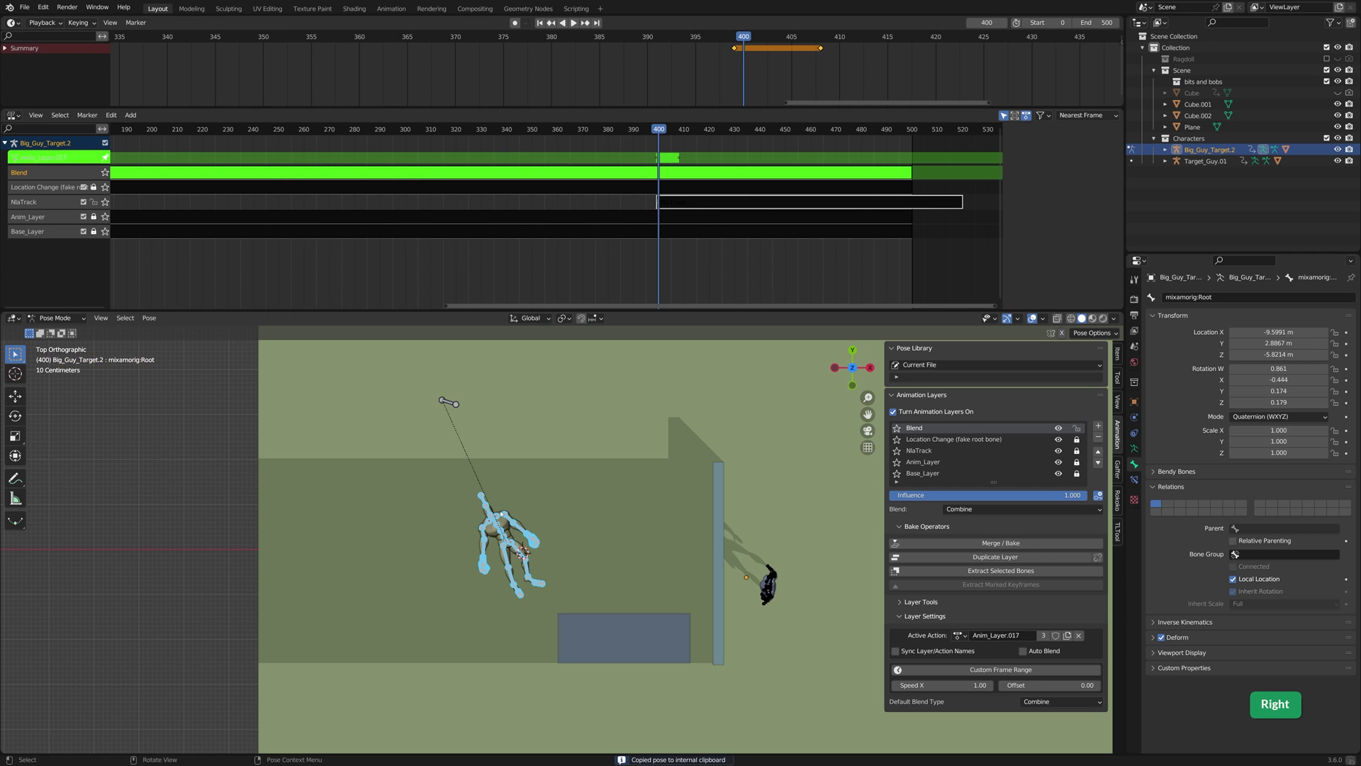
pyautogui.hotkey('ctrl', 'v')
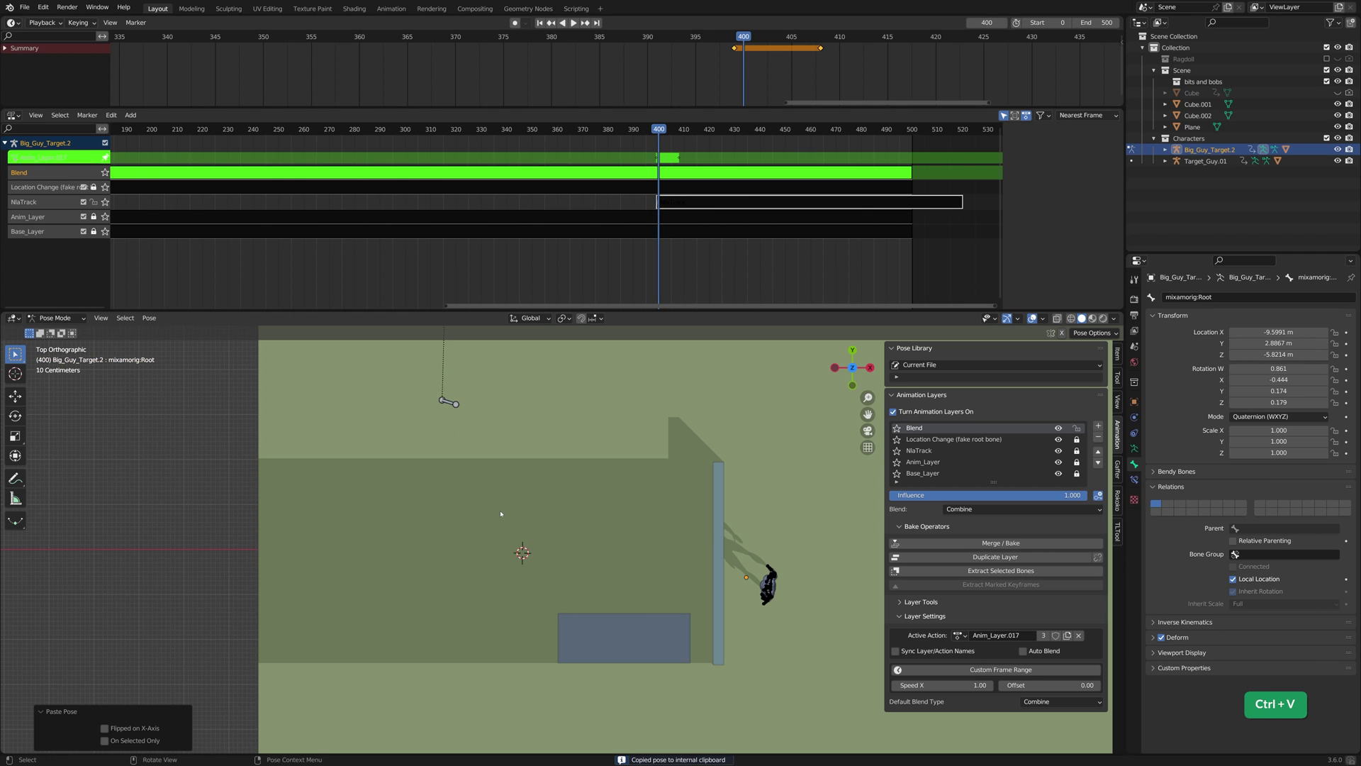
pyautogui.press('i')
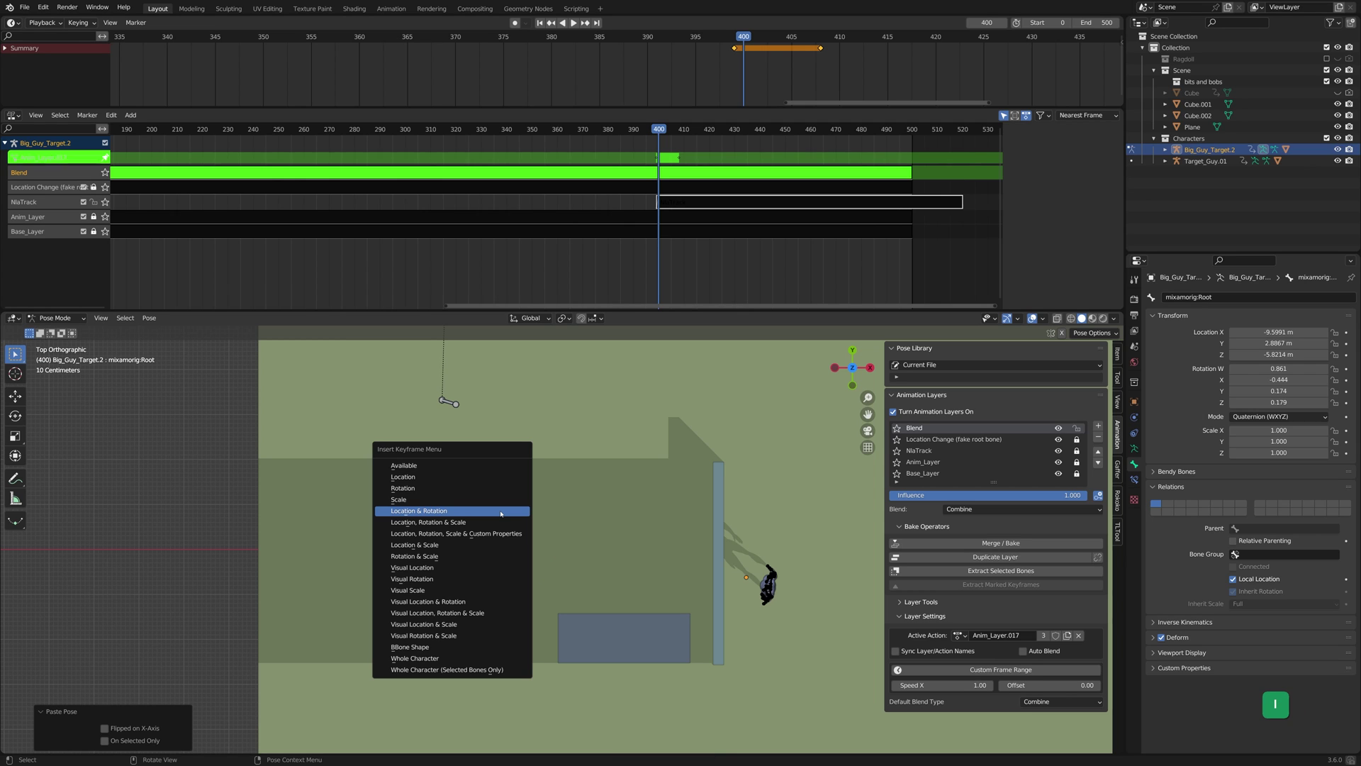
pyautogui.click(501, 513)
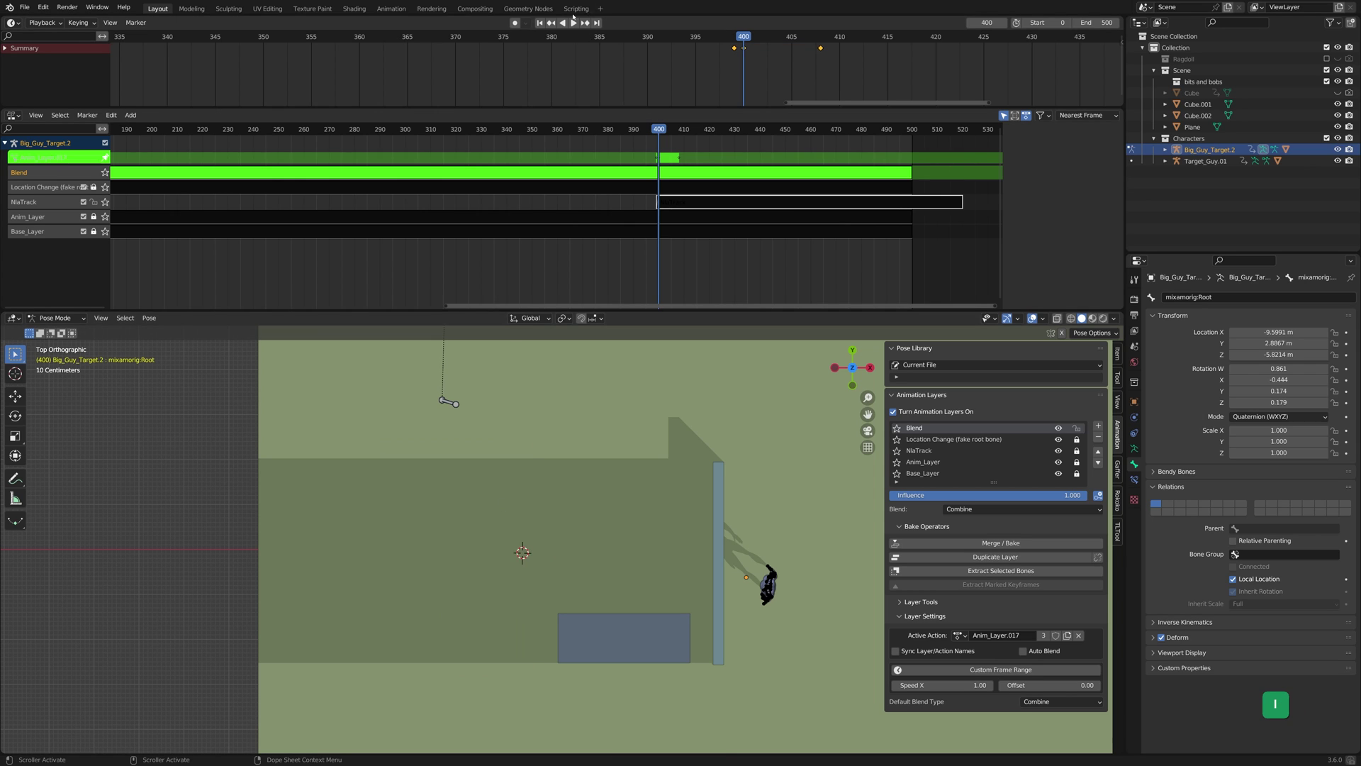
# Turn on auto keying and bring the pasted pose back into the pit, rotating it about -85.5° and raising it about 7.6 m in Z
pyautogui.scroll(-4, 510, 466)
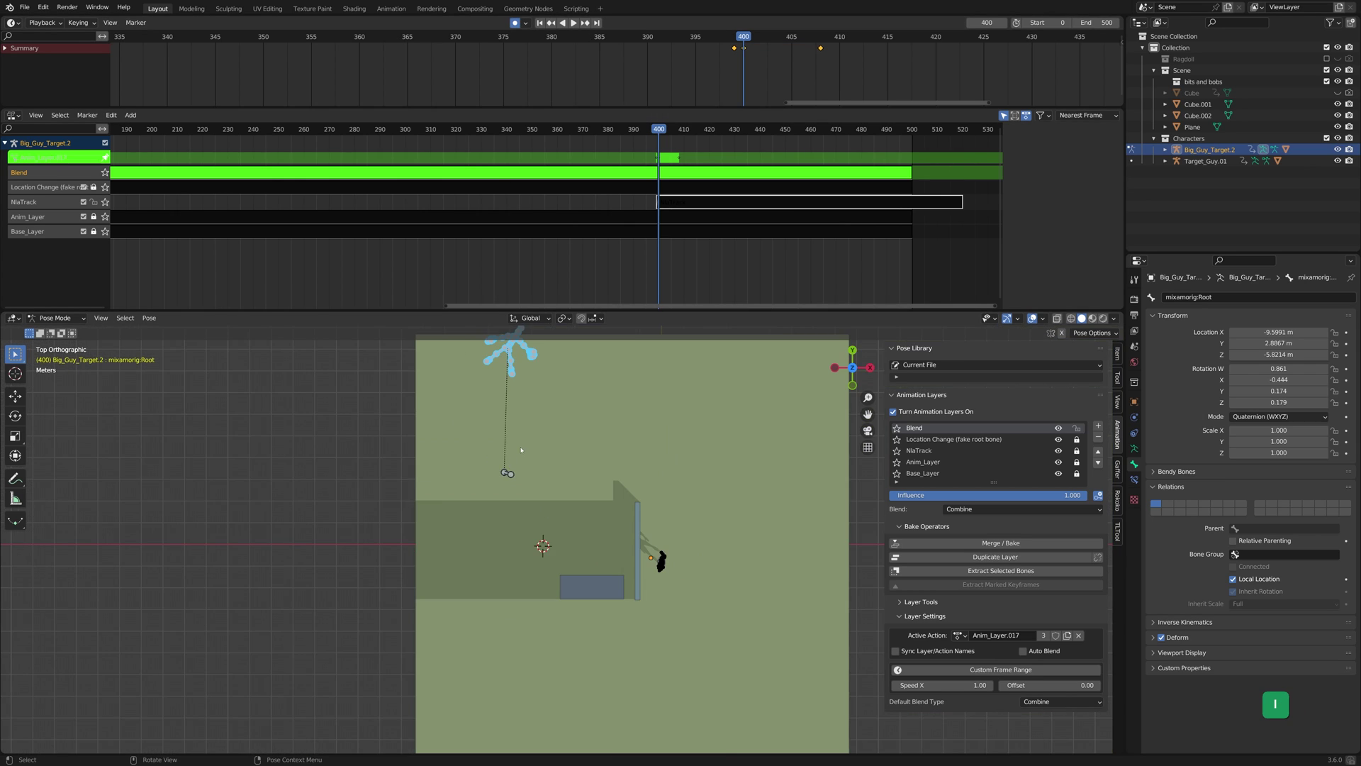
pyautogui.press('g')
pyautogui.click(523, 635)
pyautogui.press('r')
pyautogui.click(549, 510)
pyautogui.moveTo(439, 588); pyautogui.dragTo(542, 419, button='middle')
pyautogui.press('g')
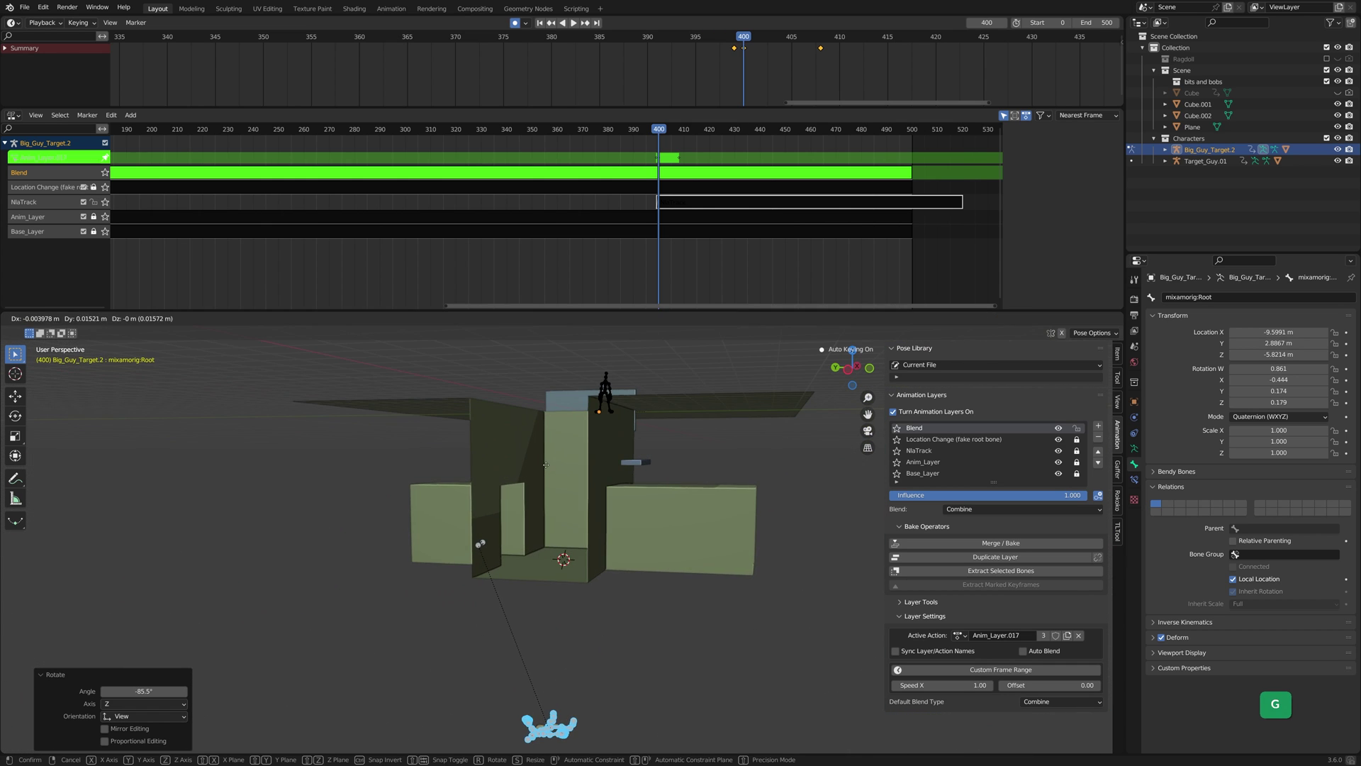
pyautogui.press('z')
pyautogui.click(563, 724)
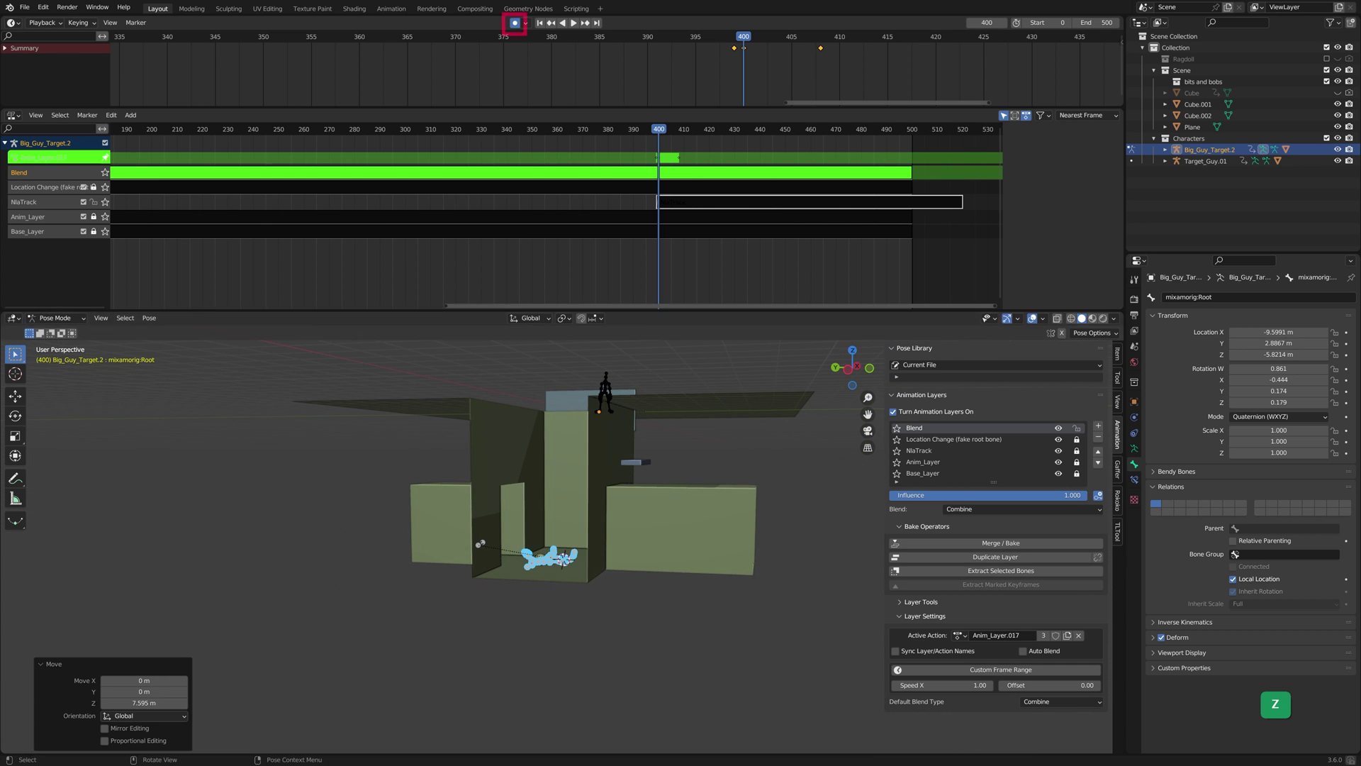
# From the top view, compare the pasted pose with frame 399 and move and rotate it at frame 400 to match
pyautogui.press('KP_7')
pyautogui.scroll(6, 598, 584)
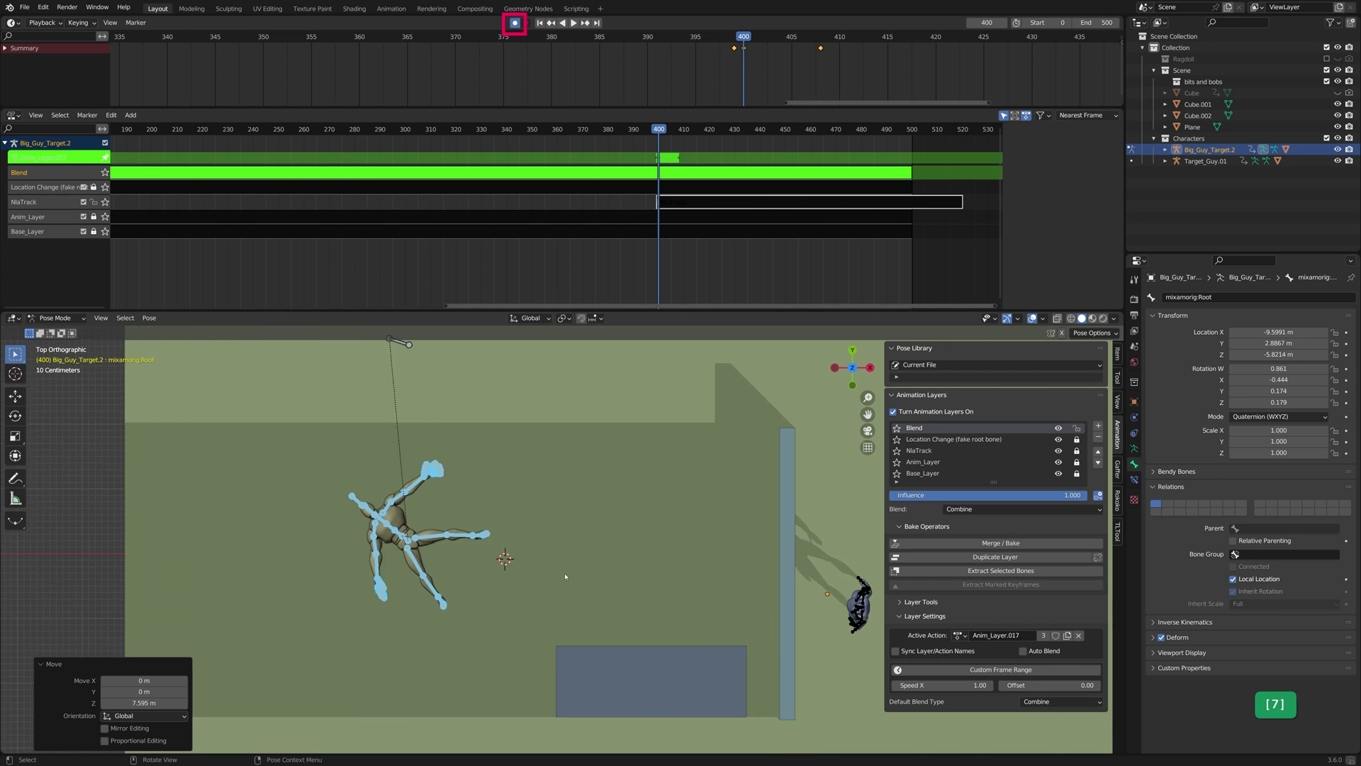
pyautogui.keyDown('shift'); pyautogui.moveTo(508, 563); pyautogui.dragTo(626, 553, button='middle'); pyautogui.keyUp('shift')
pyautogui.press('Left')
pyautogui.press('Right')
pyautogui.press('g')
pyautogui.click(601, 504)
pyautogui.press('r')
pyautogui.click(603, 529)
# Recheck against frame 399 and nudge the position and rotation of the frame 400 pose for closer alignment
pyautogui.press('Left')
pyautogui.press('Right')
pyautogui.press('g')
pyautogui.click(607, 517)
pyautogui.press('Left')
pyautogui.press('Right')
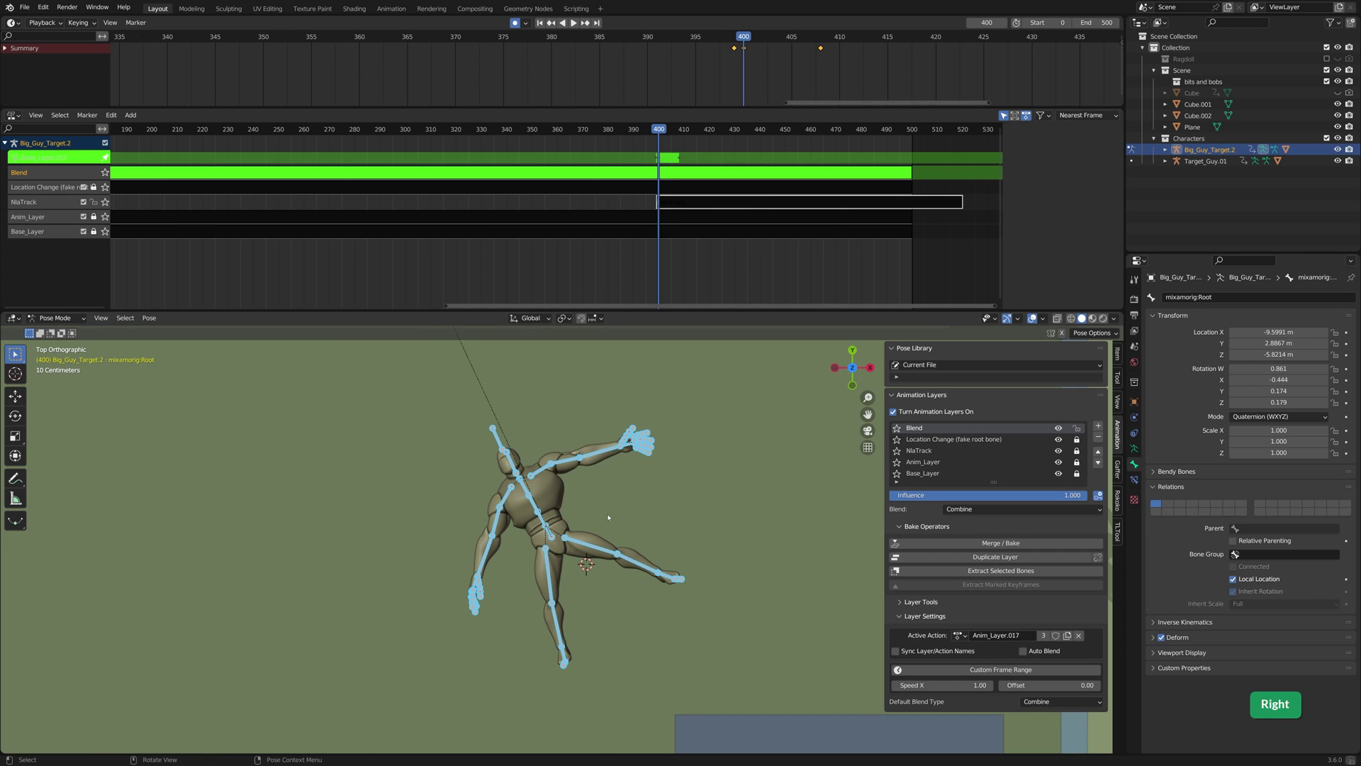
pyautogui.press('r')
pyautogui.click(607, 519)
# Tilt the frame 400 pose with a trackball rotation, rotate it about 3.5° from the side, and adjust its height along global Z
pyautogui.press('Left')
pyautogui.press('Right')
pyautogui.press('g')
pyautogui.press('r')
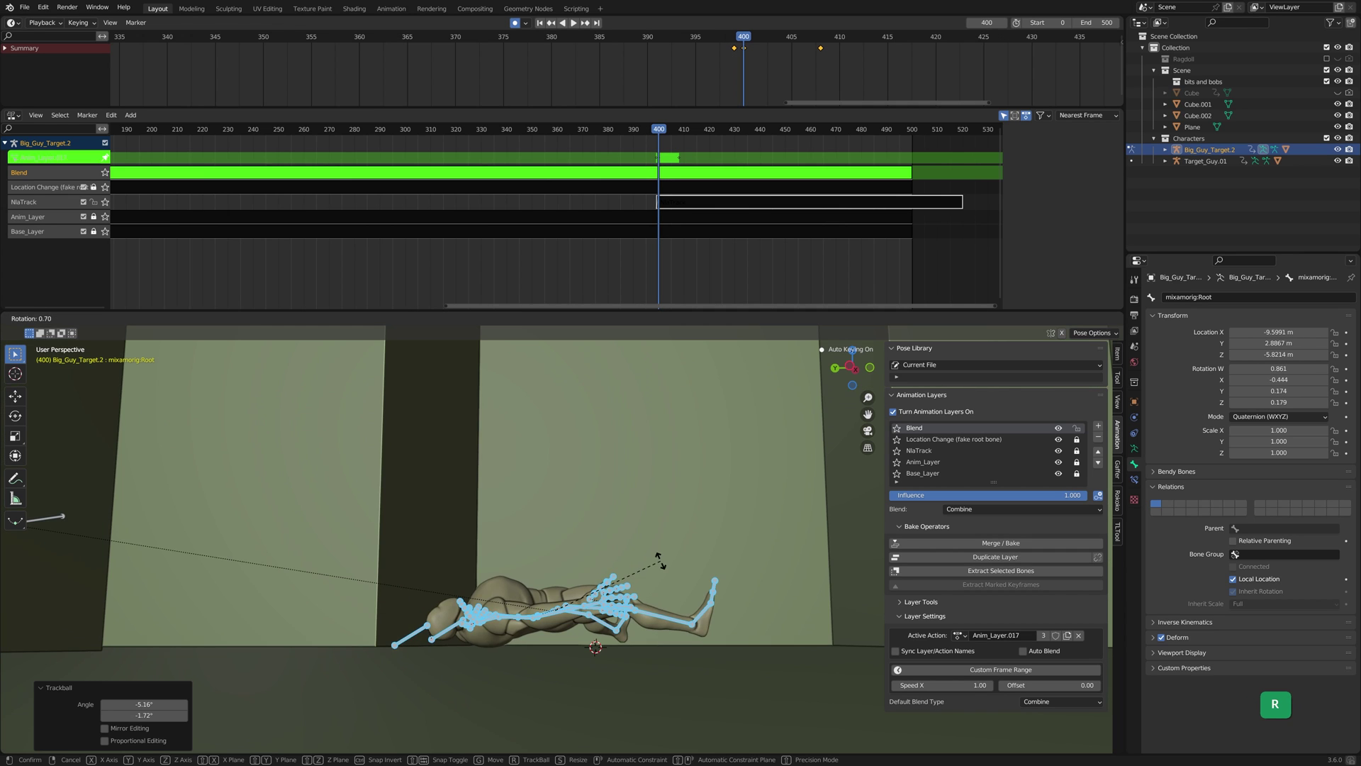
pyautogui.click(660, 567)
pyautogui.press('g')
pyautogui.press('z')
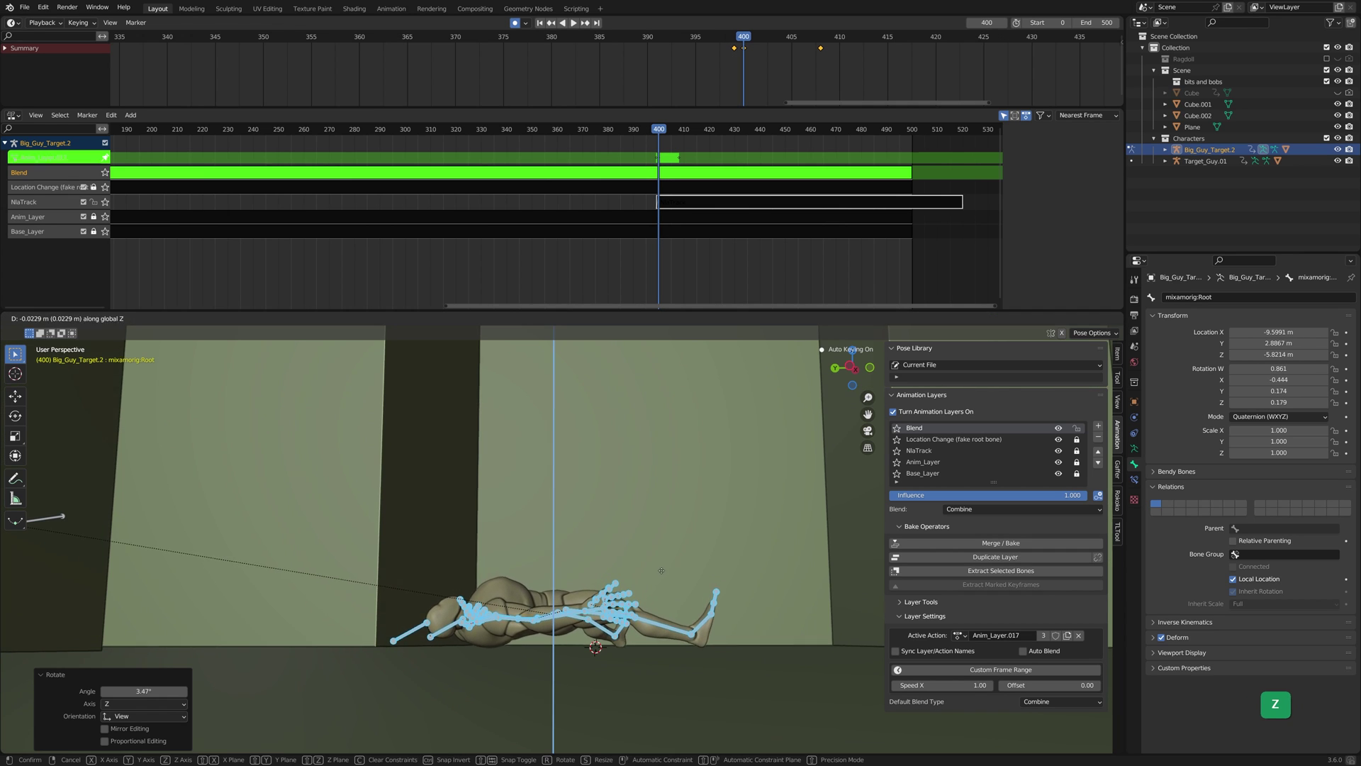
pyautogui.click(665, 574)
# Compare the aligned poses at frames 399 and 400 and review the blend around its keyframes
pyautogui.press('Left')
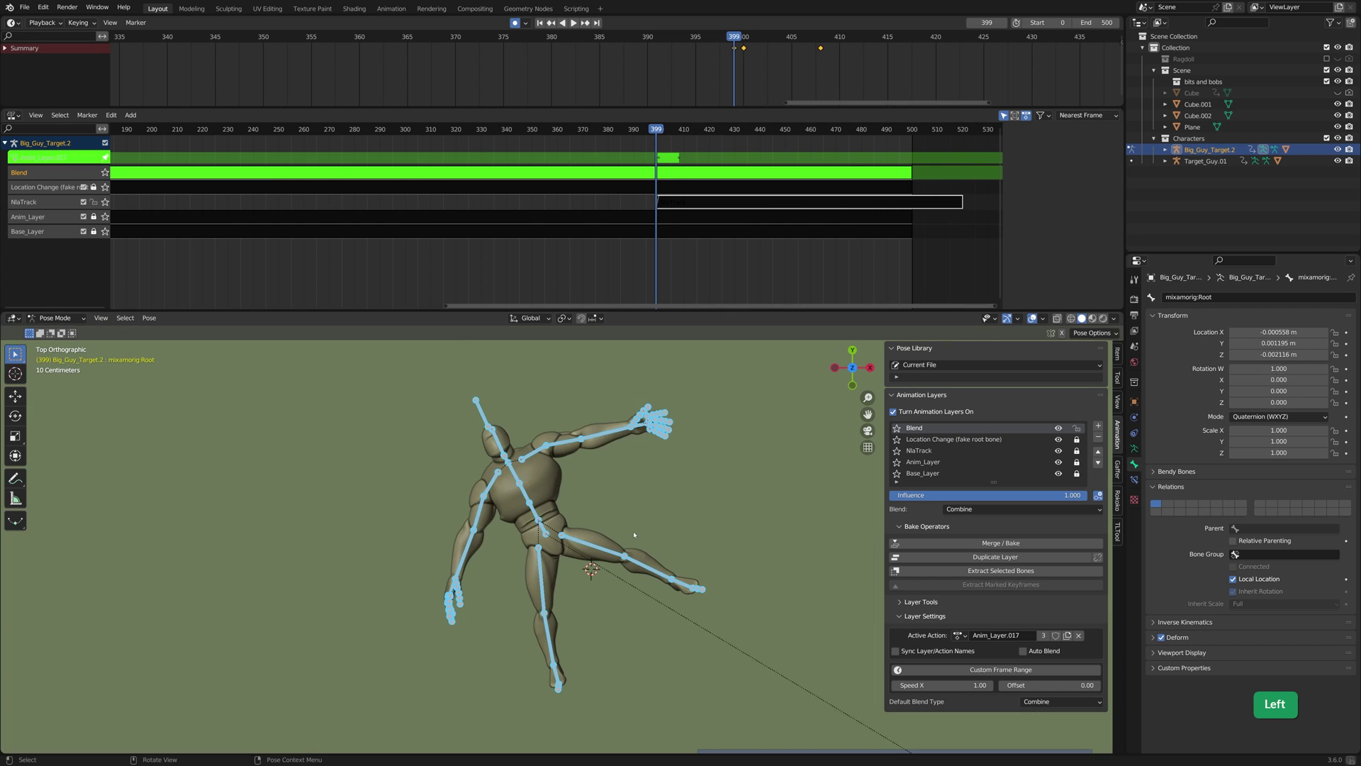
pyautogui.press('Right')
pyautogui.moveTo(635, 537); pyautogui.dragTo(561, 529, button='middle')
pyautogui.scroll(-9, 623, 496)
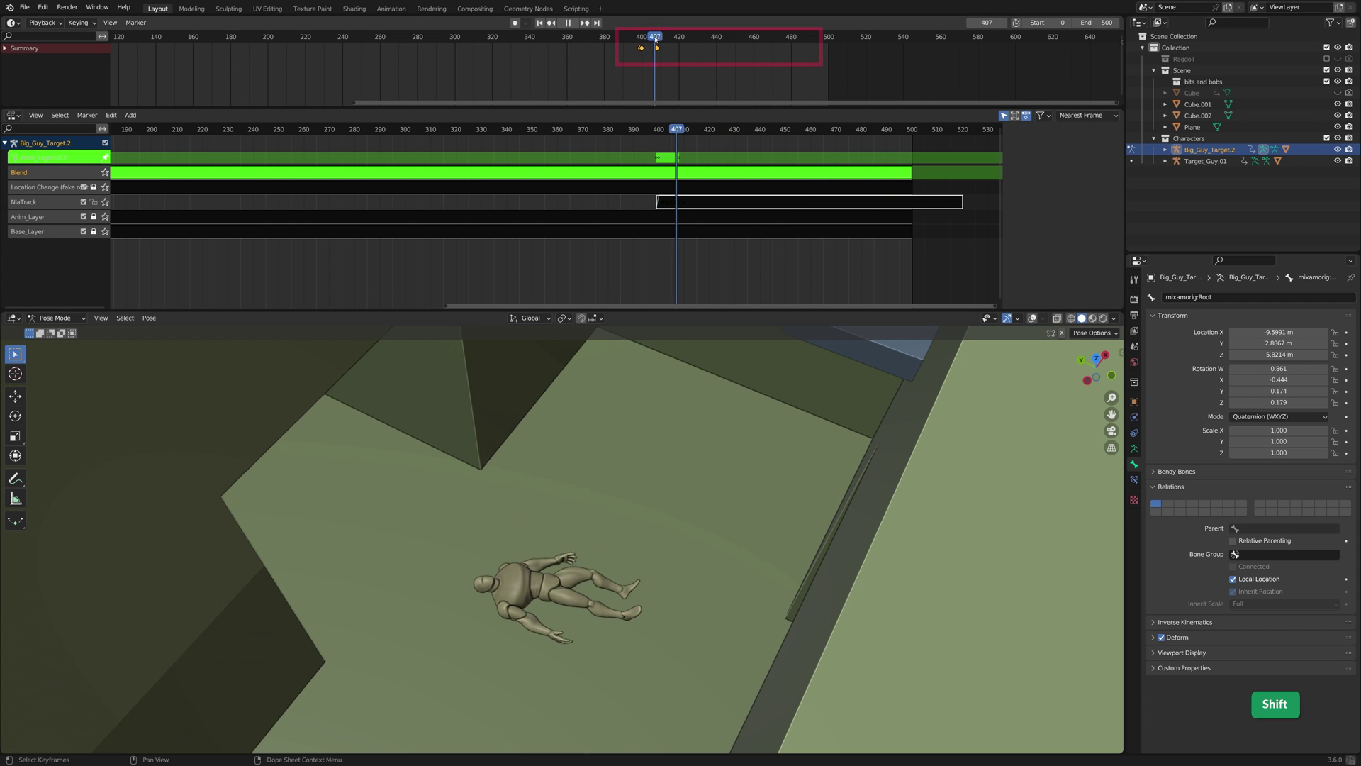
# Lengthen the blend by moving its end keyframe later in two stages, playing the transition after each move
pyautogui.moveTo(654, 39)
pyautogui.mouseDown()
pyautogui.moveTo(642, 39)
pyautogui.moveTo(674, 38)
pyautogui.moveTo(641, 38)
pyautogui.mouseUp()
pyautogui.scroll(4, 671, 42)
pyautogui.click(671, 48)
pyautogui.press('g')
pyautogui.click(689, 48)
pyautogui.press('space')
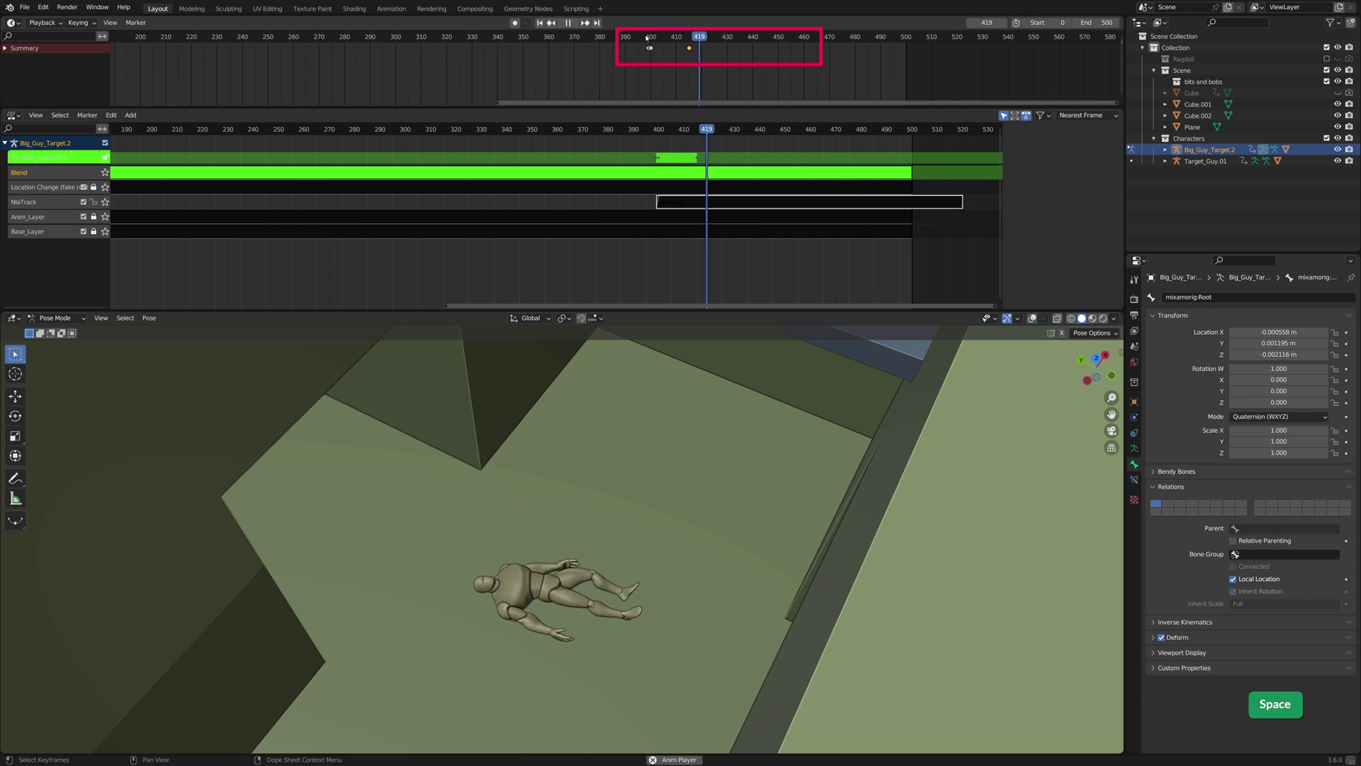
pyautogui.press('space')
pyautogui.press('g')
pyautogui.click(724, 44)
pyautogui.click(653, 38)
pyautogui.press('space')
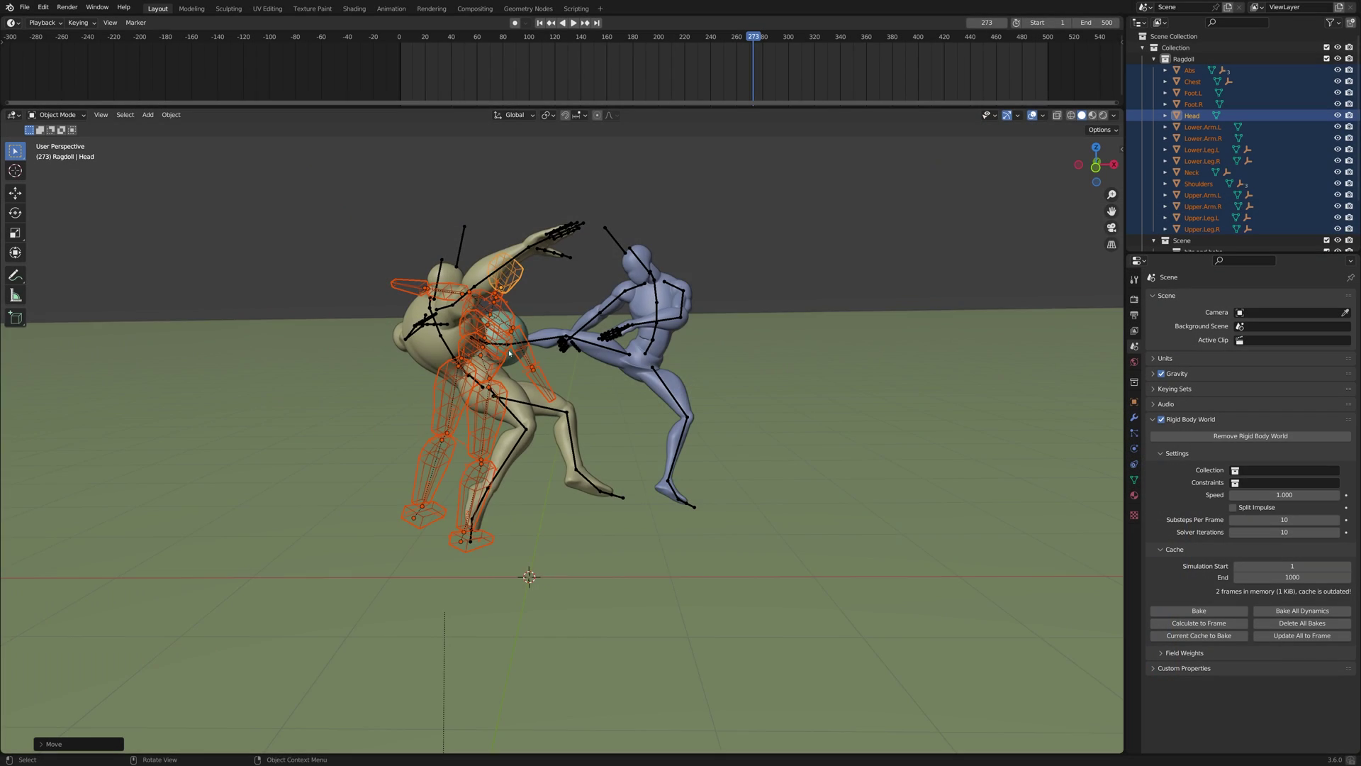
# Try to rotate the selected ragdoll parts with the rigid body world still active, undoing the first trackball rotation
pyautogui.press('r')
pyautogui.press('r')
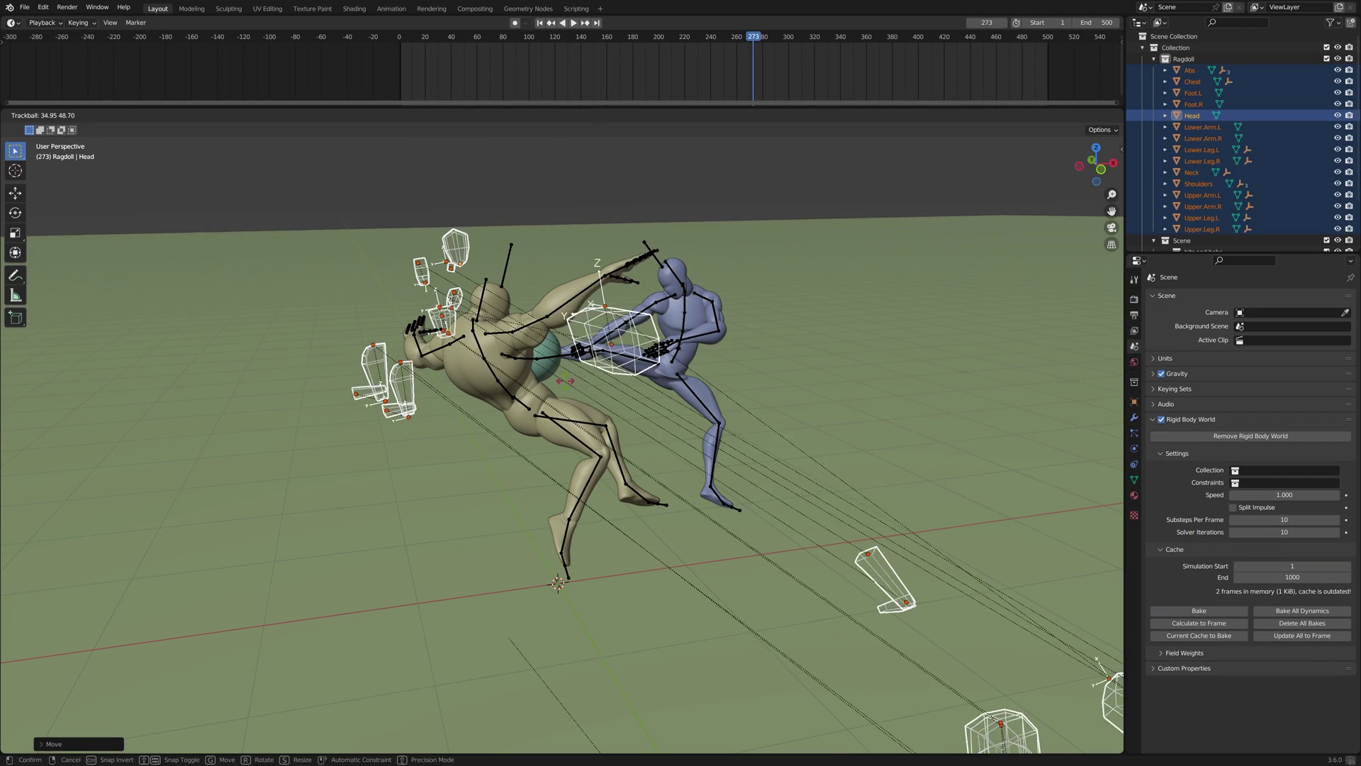
pyautogui.click(570, 385)
pyautogui.hotkey('ctrl', 'z')
pyautogui.moveTo(577, 388); pyautogui.dragTo(698, 358, button='middle')
pyautogui.press('r')
pyautogui.click(753, 414)
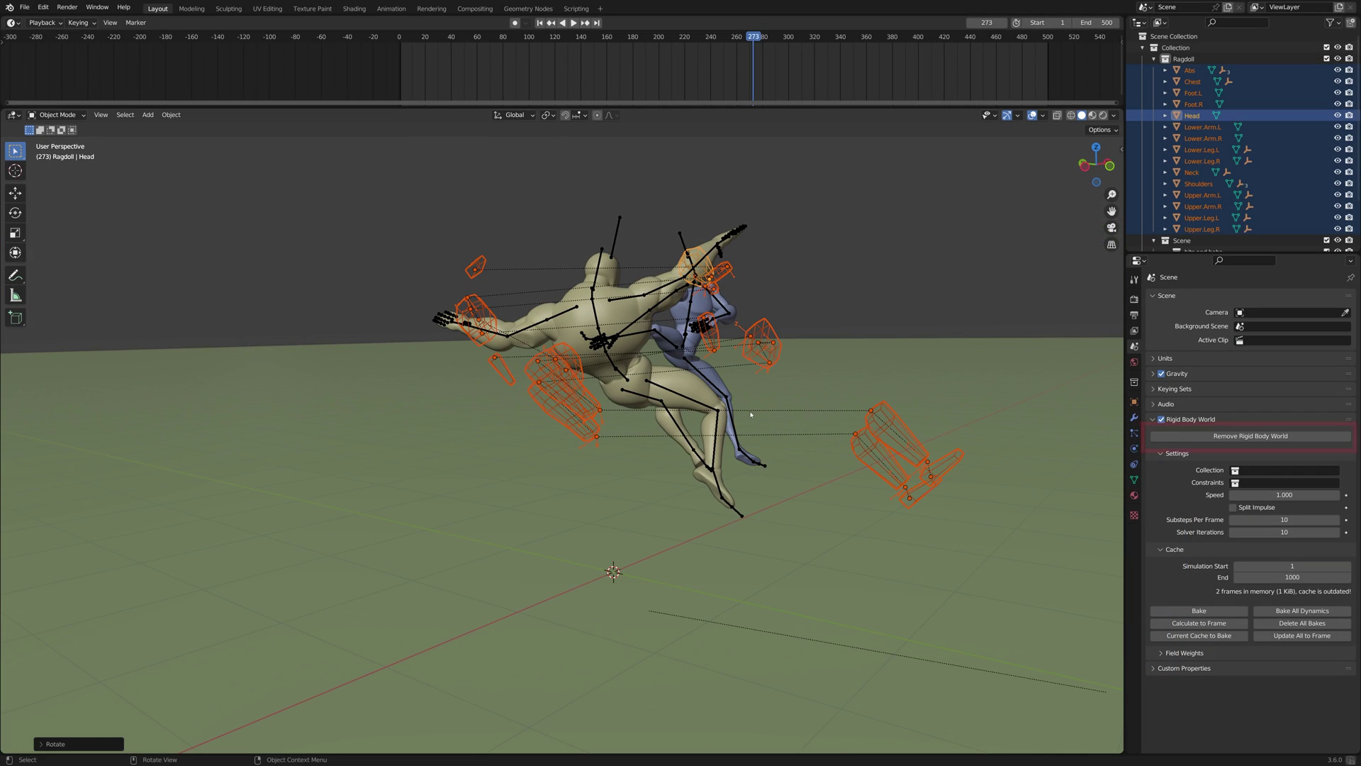
# Remove the scene's rigid body world and tilt the selected ragdoll parts with a trackball rotation
pyautogui.click(1224, 435)
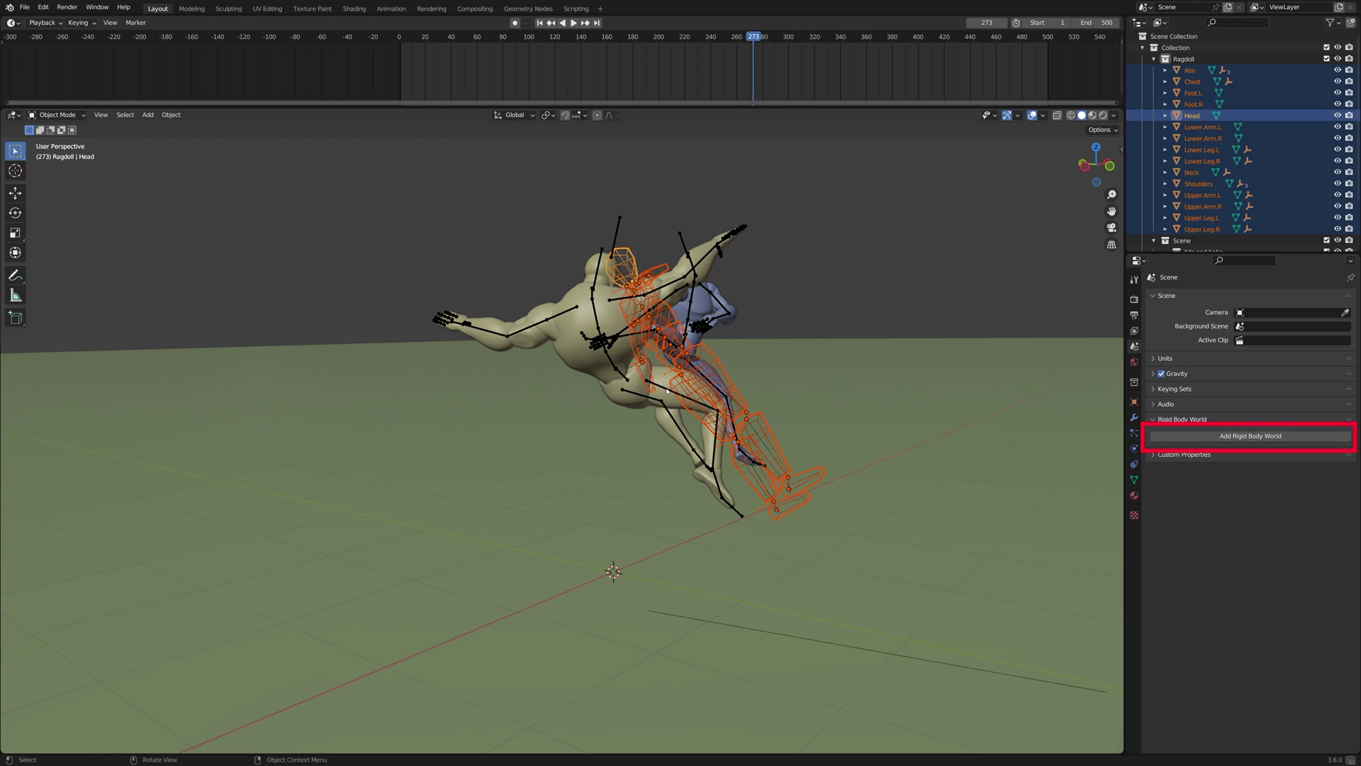
pyautogui.press('r')
pyautogui.press('r')
pyautogui.click(759, 383)
pyautogui.moveTo(758, 383); pyautogui.dragTo(1003, 423, button='middle')
# Add a rigid body world again and assign RigidBodyWorld as its collection and RigidBodyConstraints as its constraints
pyautogui.click(1255, 434)
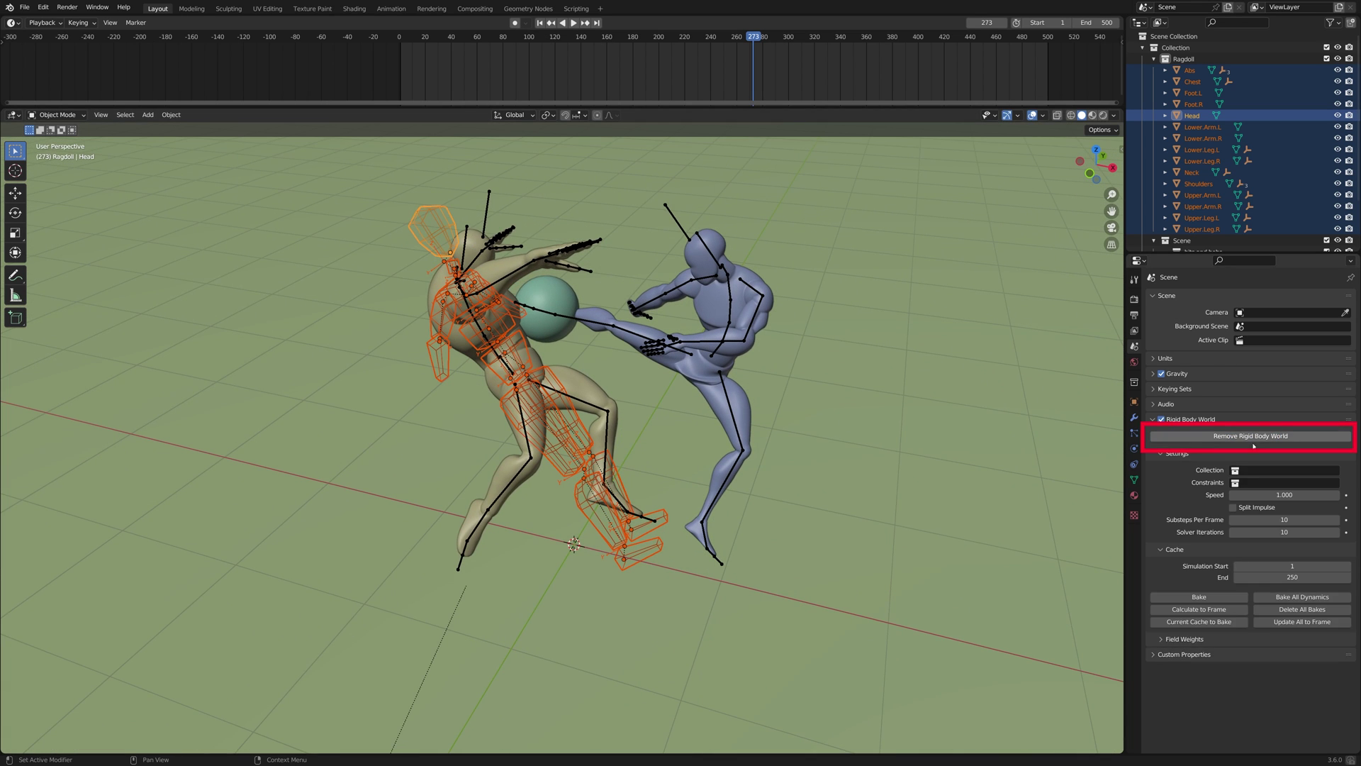
pyautogui.click(1234, 471)
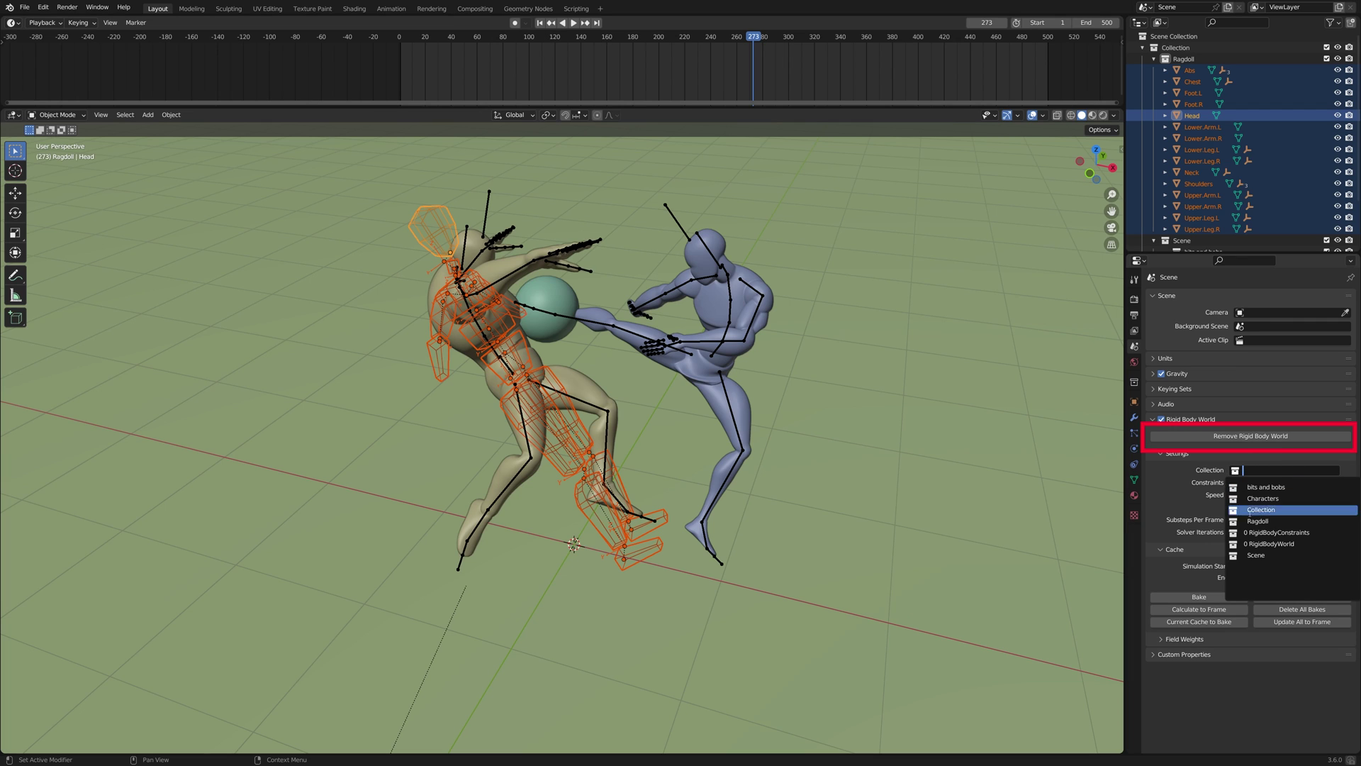
pyautogui.click(1263, 543)
pyautogui.click(1267, 483)
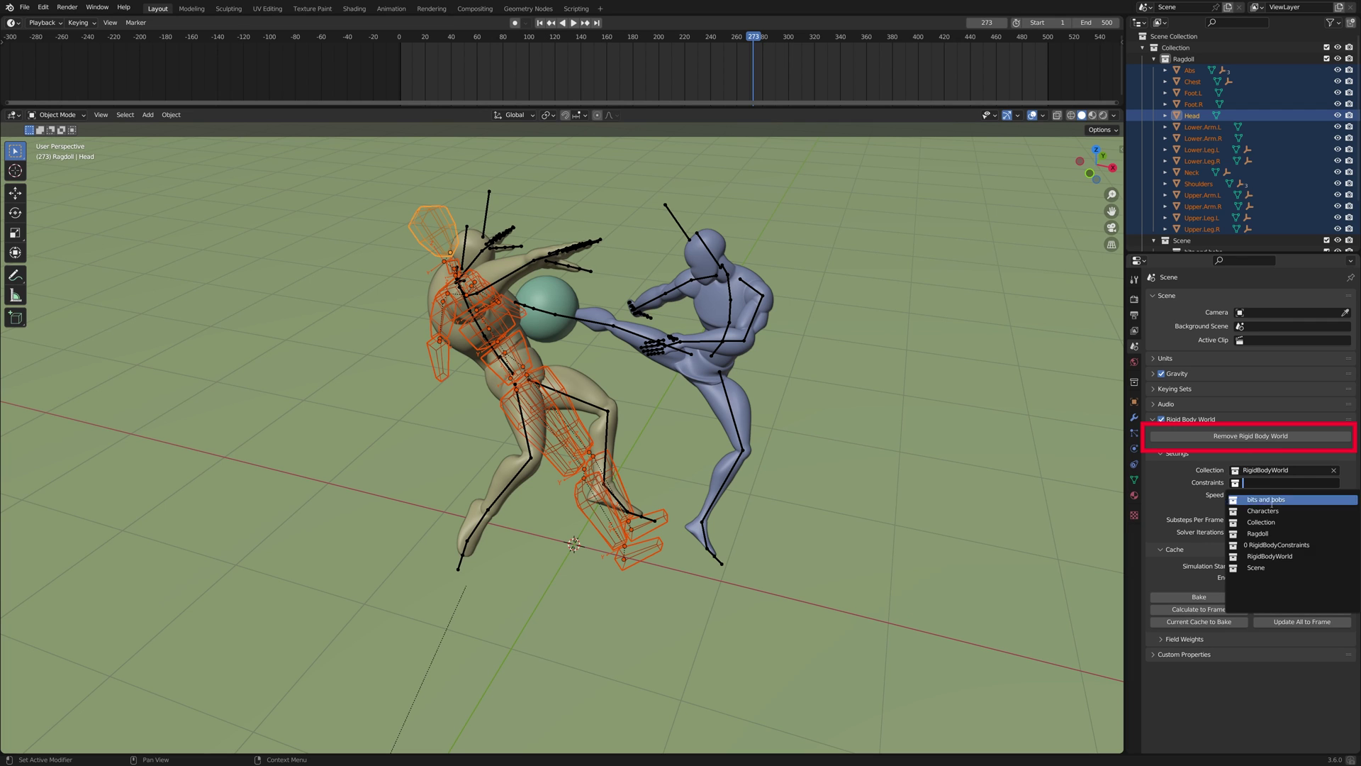
pyautogui.click(1233, 544)
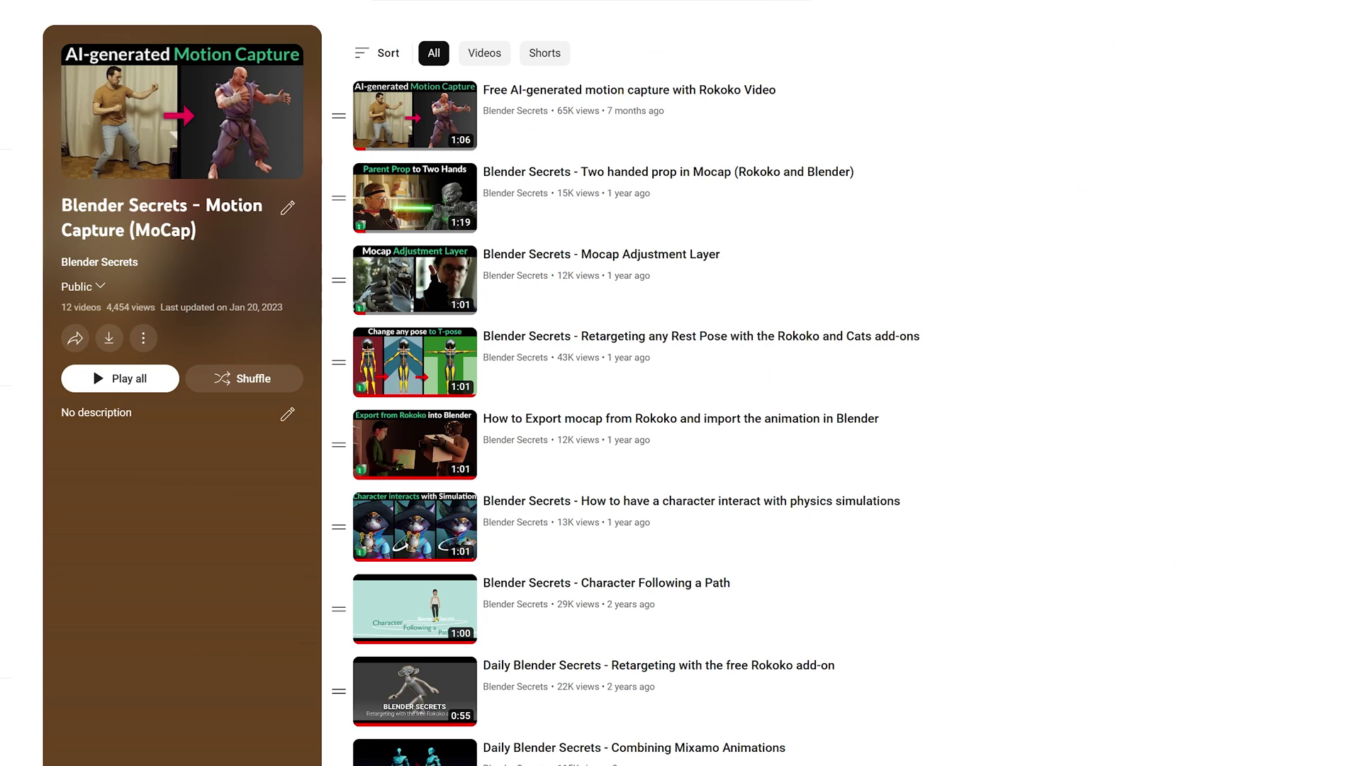
# Browse the videos in the Blender Secrets - Motion Capture (MoCap) playlist on YouTube
pyautogui.scroll(-1, 628, 407)
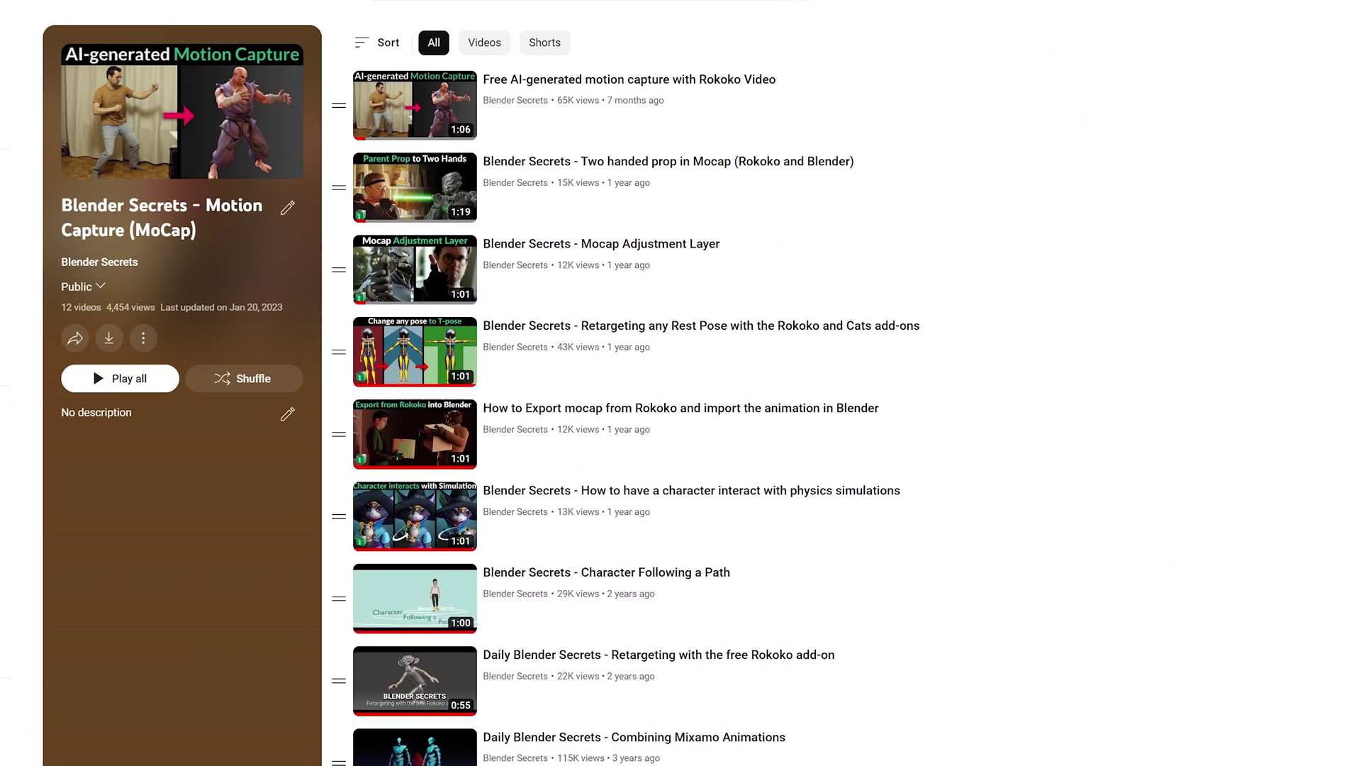
pyautogui.scroll(-3, 624, 408)
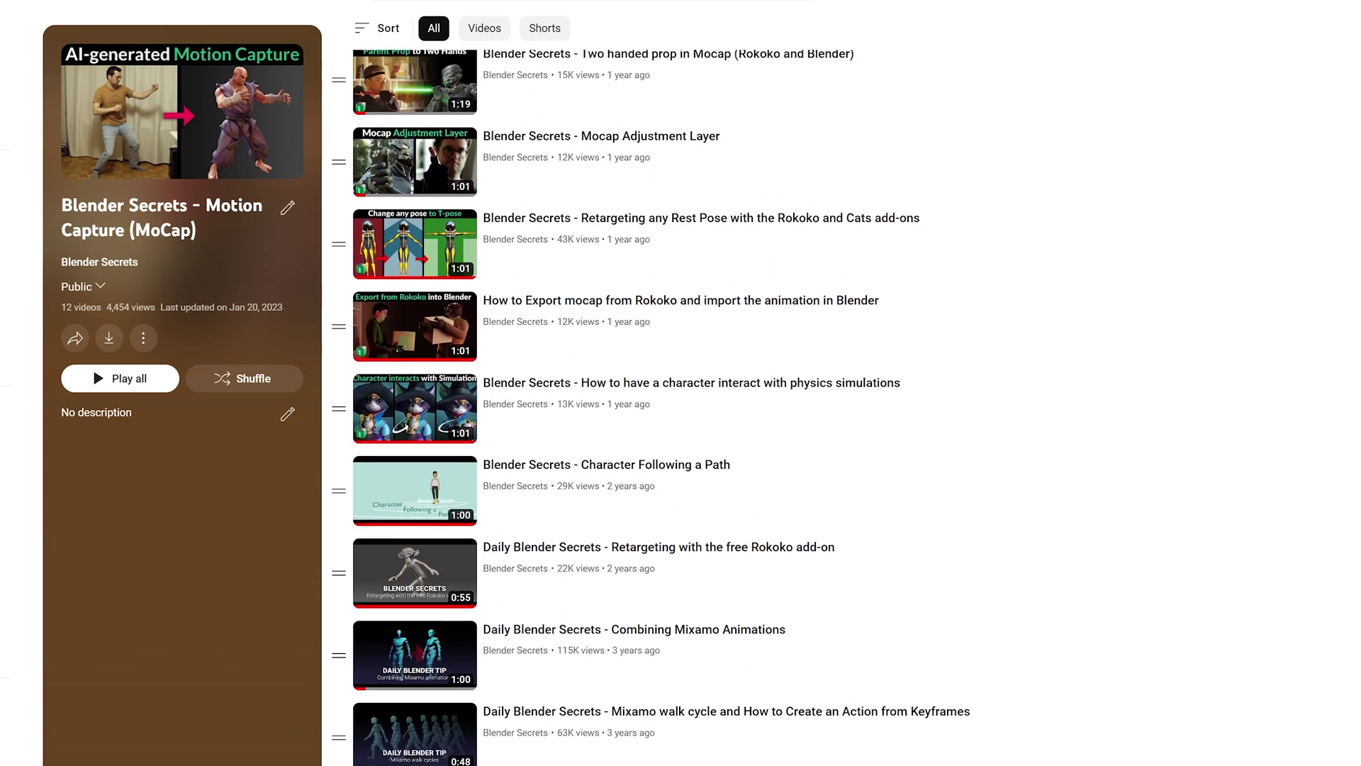
pyautogui.scroll(-1, 624, 407)
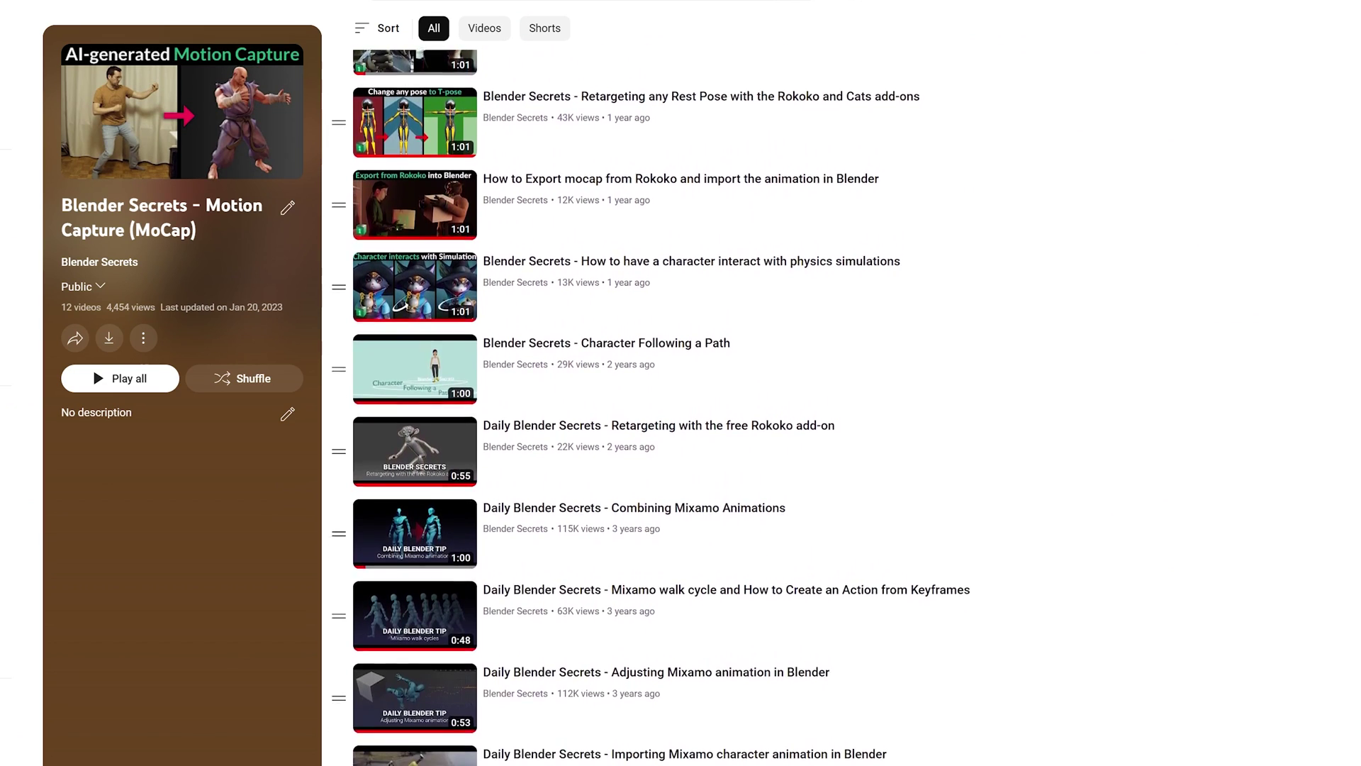